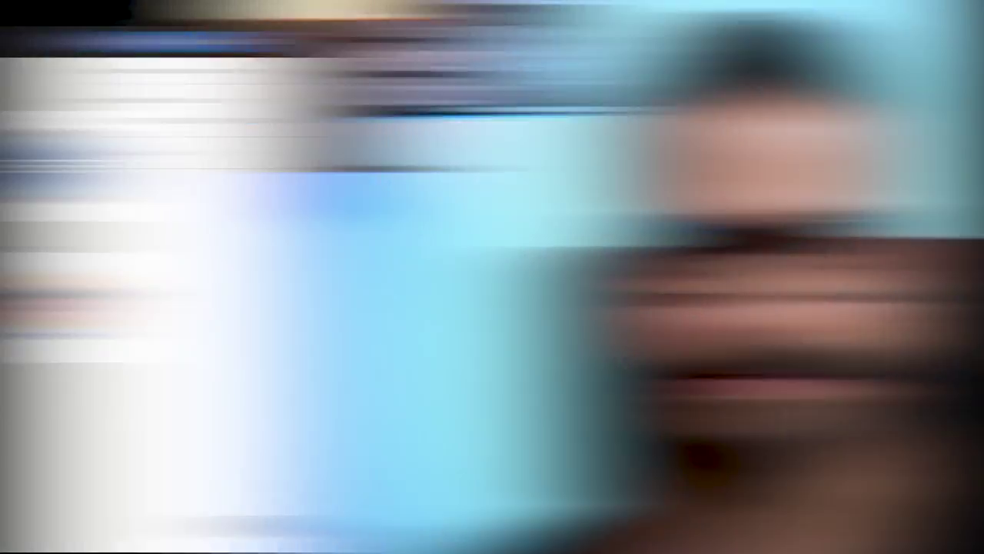
Zoom and pan across the three Globo logo frames toward empty canvas beside them
{"action": "scroll", "coordinate": [650, 408], "scroll_direction": "down", "scroll_amount": 3}
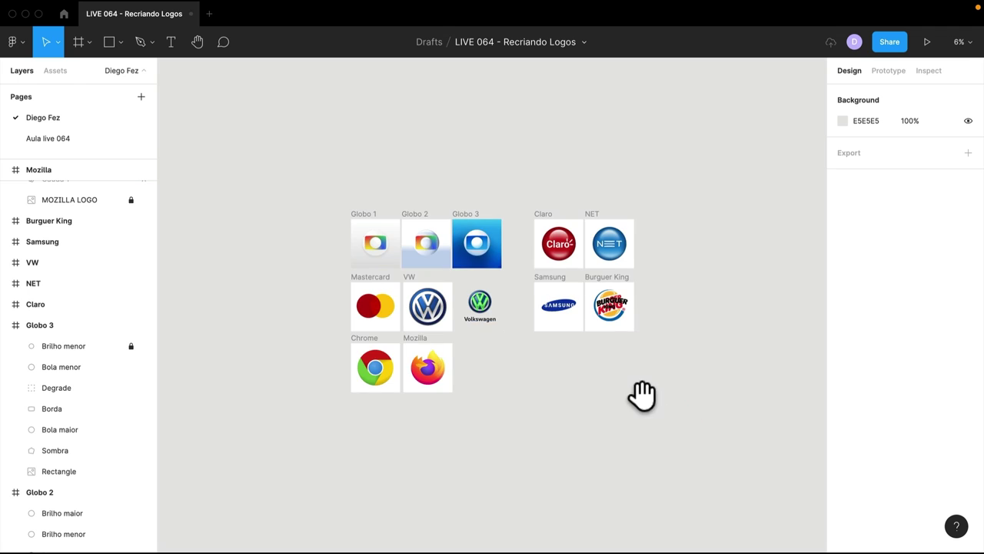
{"action": "left_click_drag", "start_coordinate": [639, 395], "coordinate": [542, 385]}
{"action": "left_click_drag", "start_coordinate": [215, 146], "coordinate": [569, 419]}
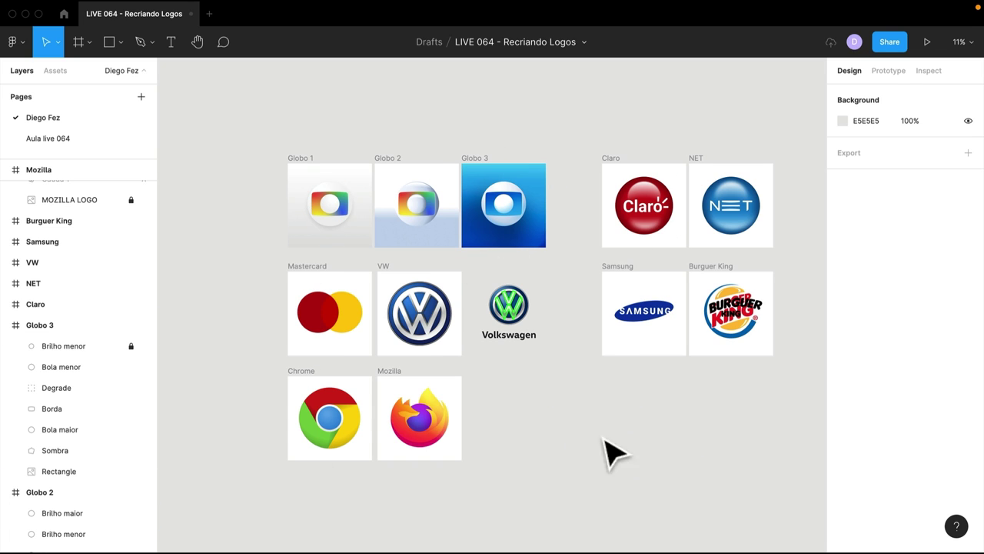
{"action": "left_click_drag", "start_coordinate": [271, 127], "coordinate": [499, 268]}
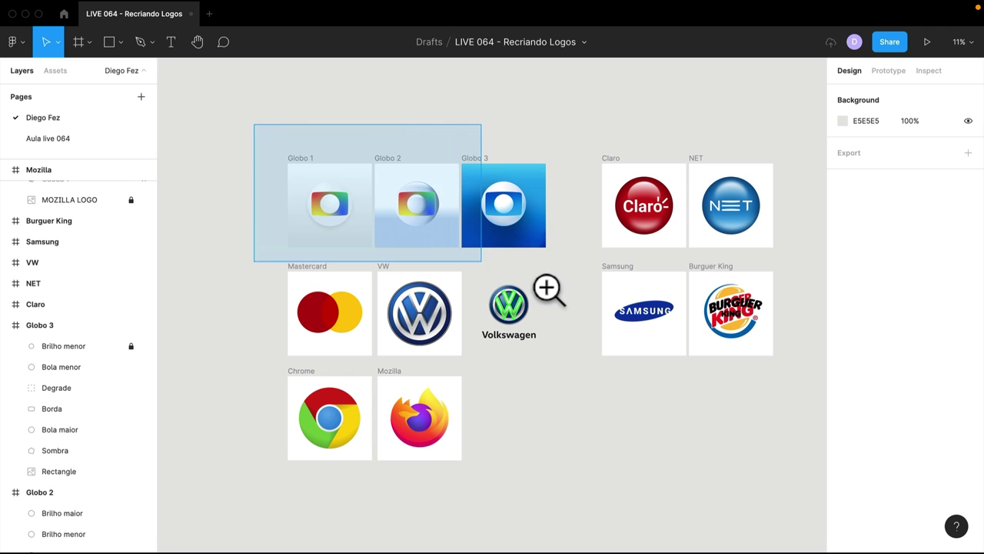
{"action": "left_click", "coordinate": [547, 184]}
{"action": "left_click_drag", "start_coordinate": [604, 246], "coordinate": [395, 238]}
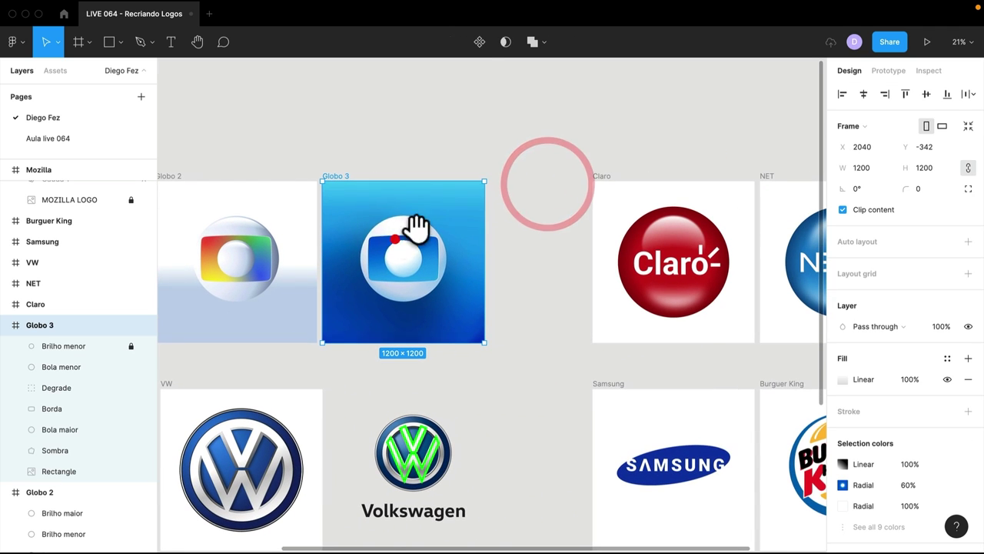
{"action": "scroll", "coordinate": [485, 303], "scroll_direction": "down", "scroll_amount": 3}
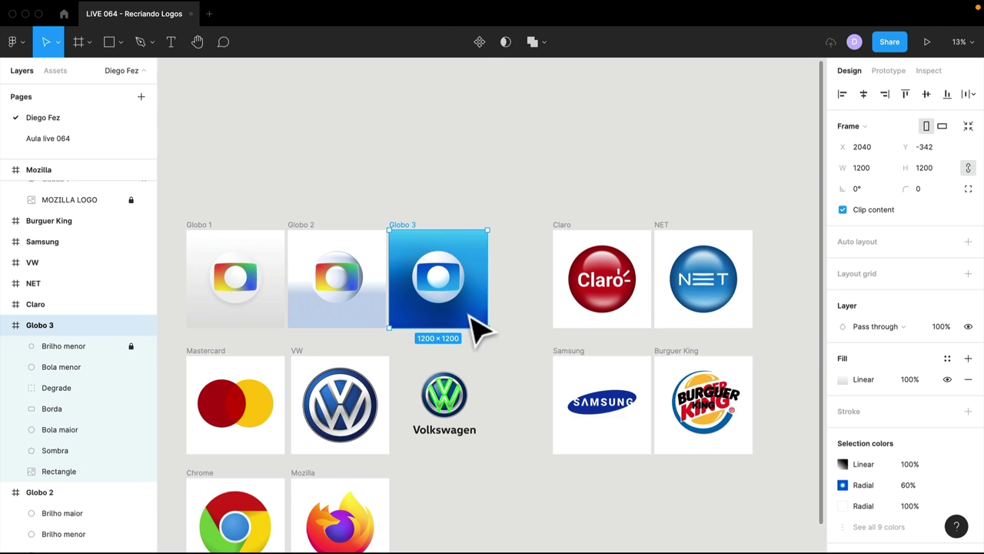
{"action": "left_click_drag", "start_coordinate": [504, 329], "coordinate": [519, 218]}
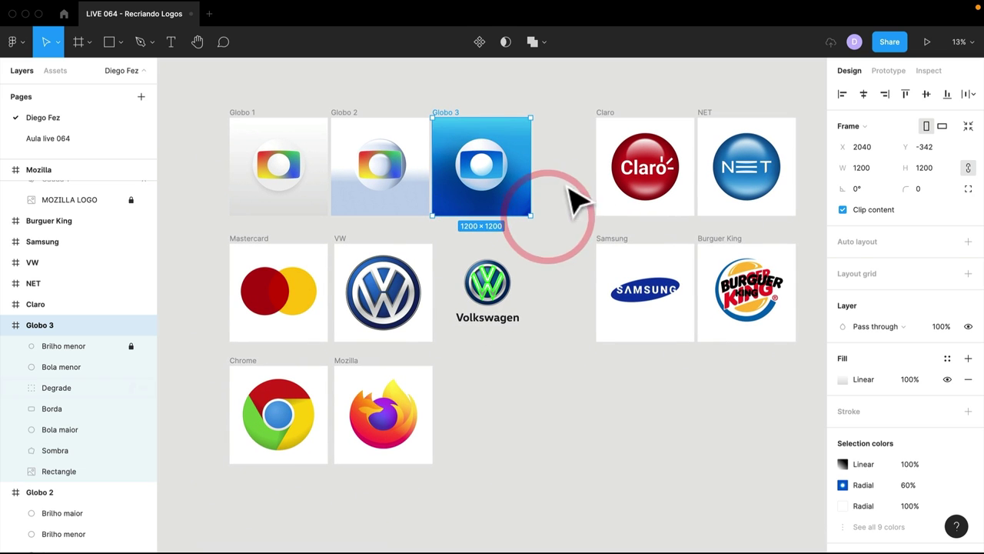
{"action": "left_click_drag", "start_coordinate": [585, 200], "coordinate": [502, 217]}
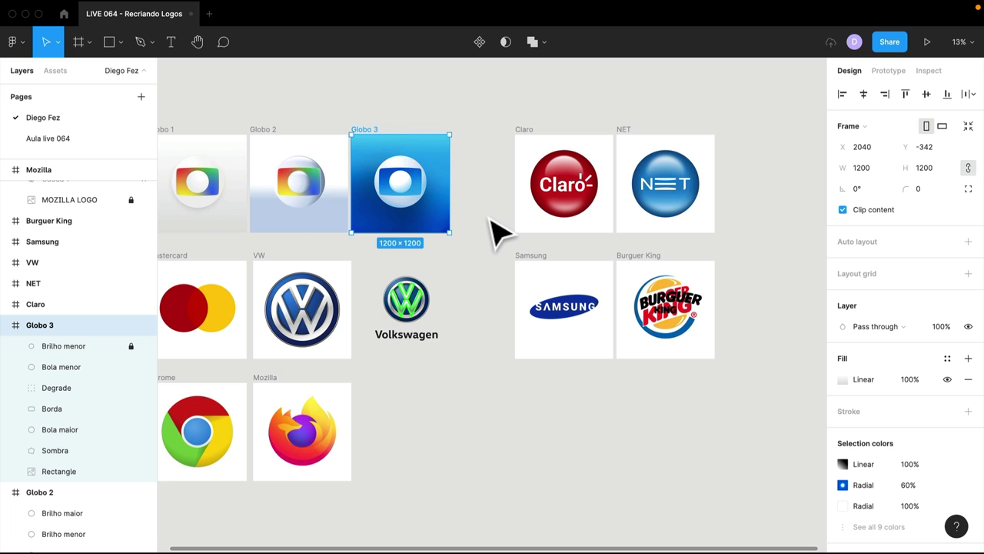
{"action": "left_click_drag", "start_coordinate": [584, 231], "coordinate": [342, 231]}
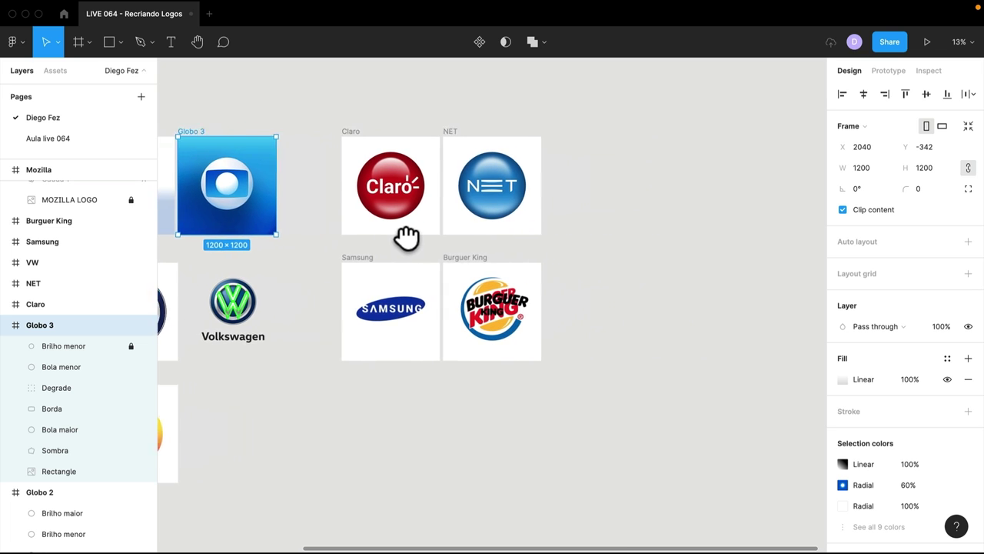
Draw Frame 1 beside the logos and set its size to 3000 × 1900
{"action": "key", "text": "f"}
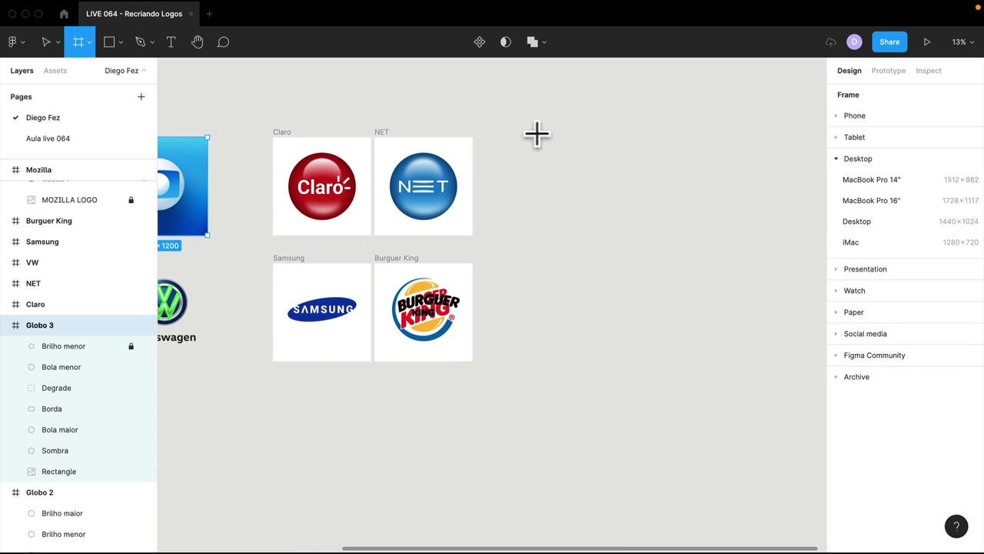
{"action": "left_click_drag", "start_coordinate": [537, 137], "coordinate": [779, 290]}
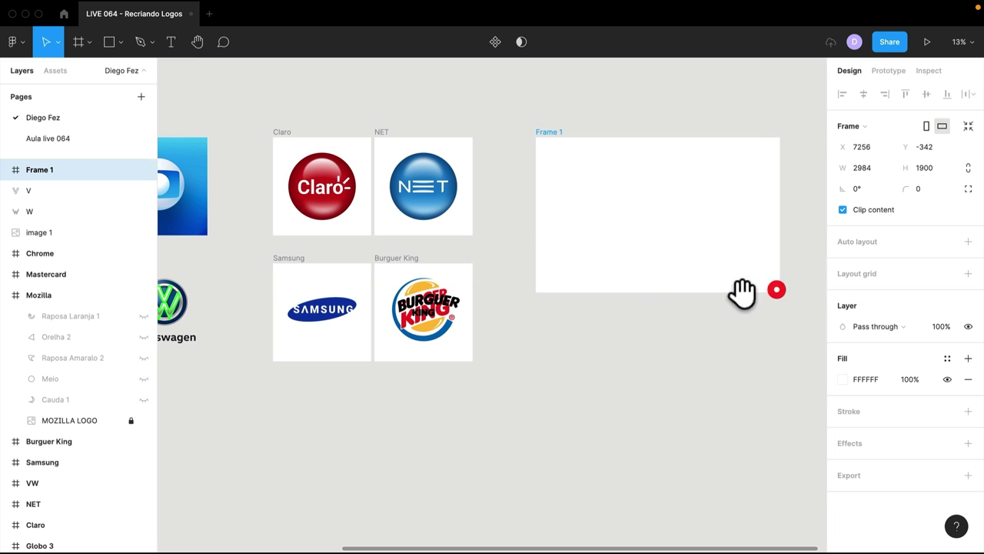
{"action": "left_click_drag", "start_coordinate": [742, 292], "coordinate": [623, 306]}
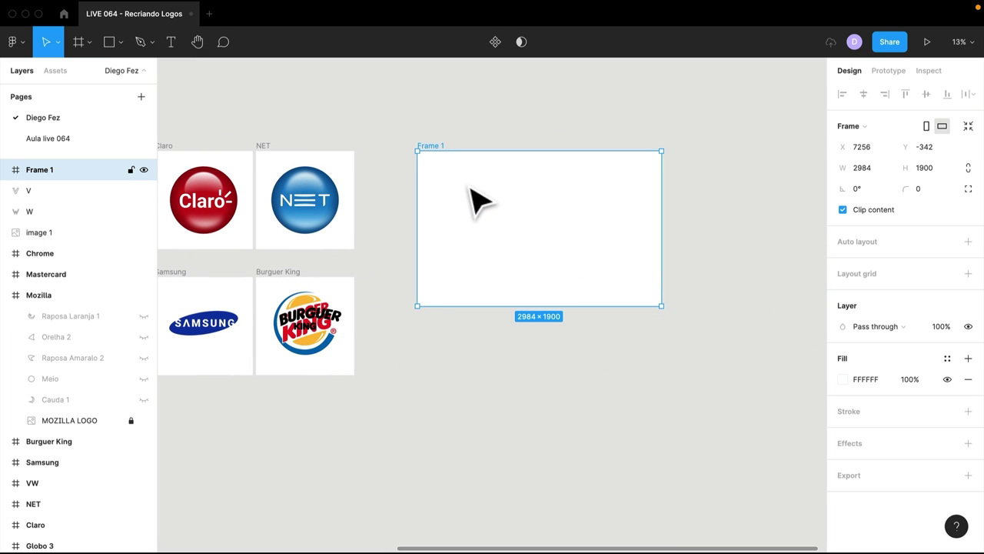
{"action": "left_click", "coordinate": [393, 125]}
{"action": "left_click", "coordinate": [451, 169]}
{"action": "left_click", "coordinate": [436, 141]}
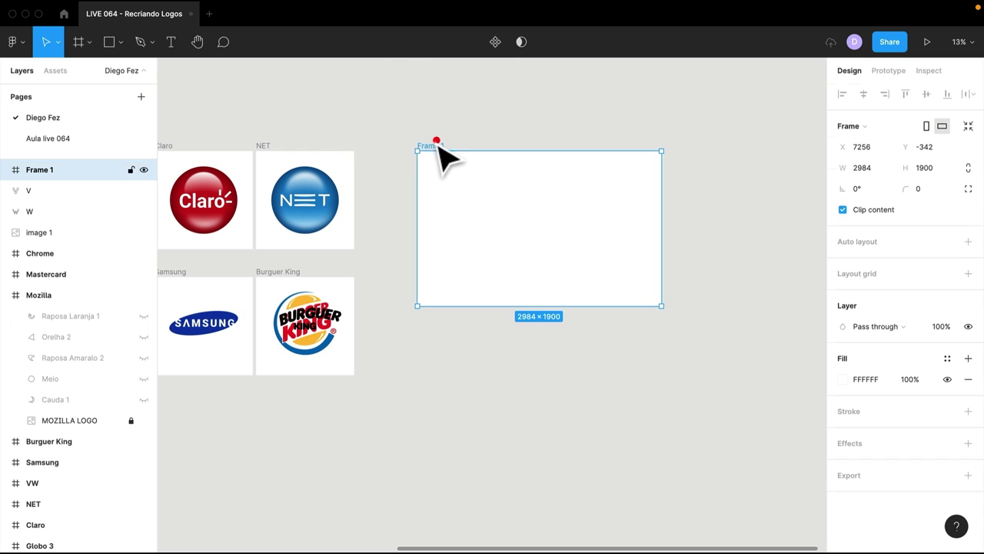
{"action": "left_click_drag", "start_coordinate": [400, 129], "coordinate": [730, 355]}
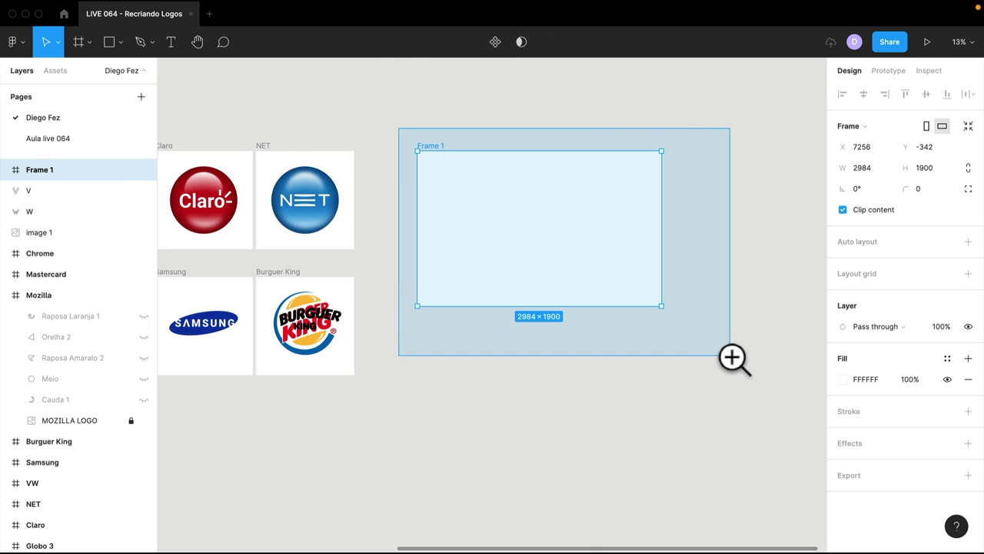
{"action": "left_click", "coordinate": [656, 350]}
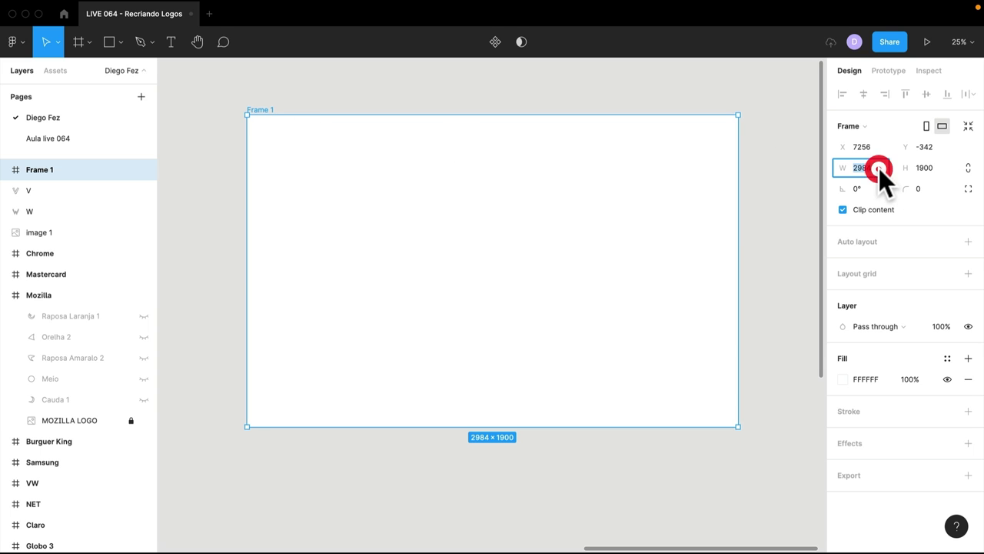
{"action": "type", "text": "3000"}
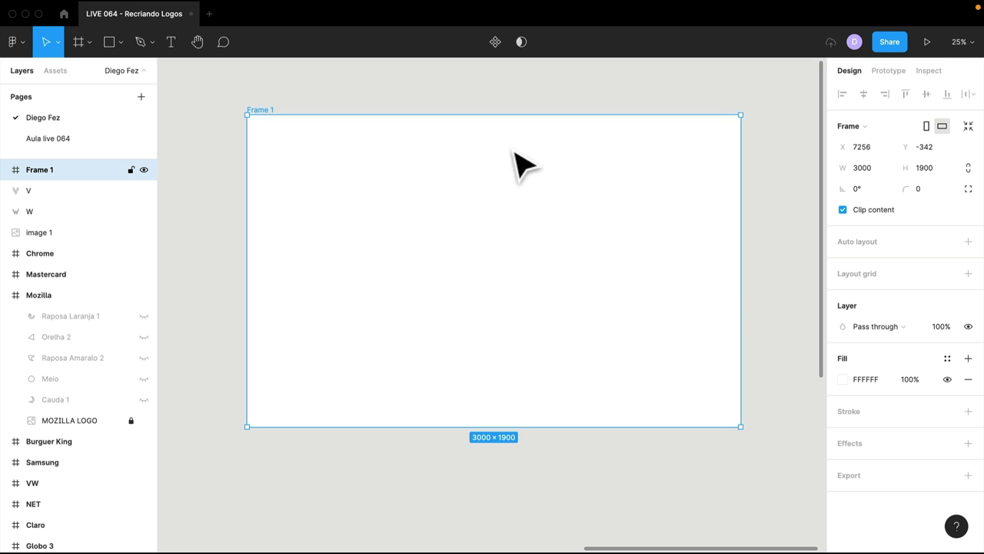
Pan the view back toward the logo frames
{"action": "scroll", "coordinate": [417, 352], "scroll_direction": "left", "scroll_amount": 10}
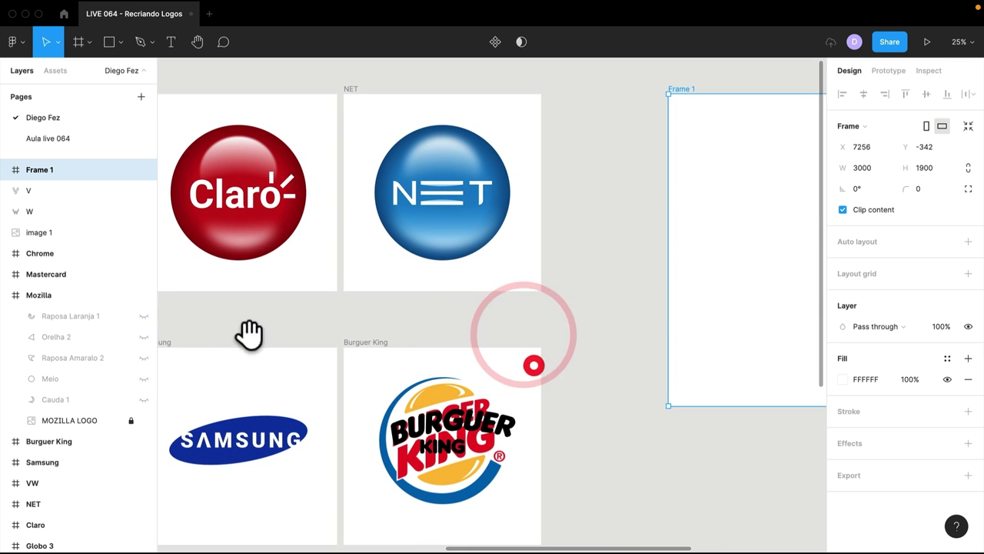
{"action": "left_click_drag", "start_coordinate": [312, 347], "coordinate": [529, 338]}
{"action": "scroll", "coordinate": [529, 338], "scroll_direction": "left", "scroll_amount": 5}
{"action": "scroll", "coordinate": [512, 346], "scroll_direction": "right", "scroll_amount": 10}
{"action": "scroll", "coordinate": [312, 330], "scroll_direction": "right", "scroll_amount": 6}
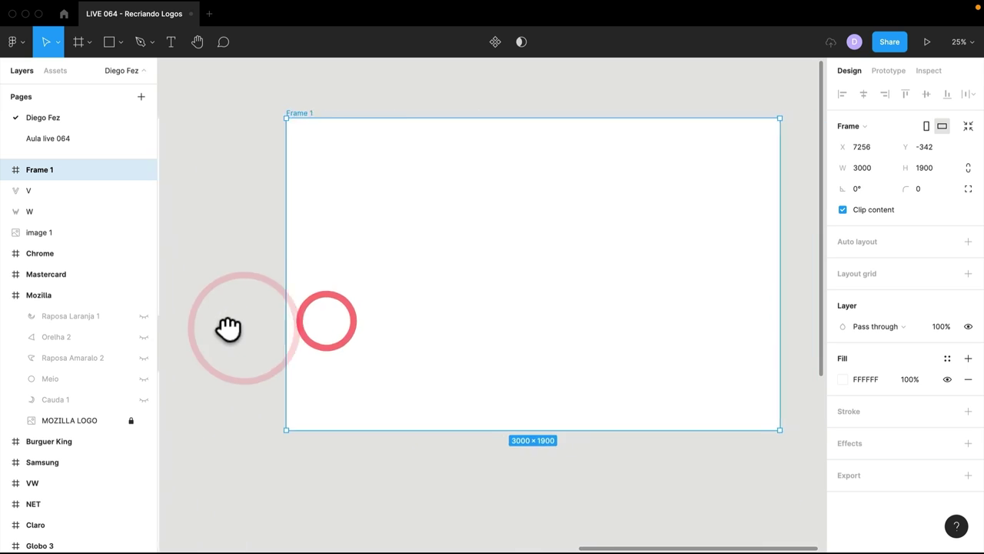
{"action": "left_click", "coordinate": [220, 320]}
{"action": "left_click", "coordinate": [413, 314]}
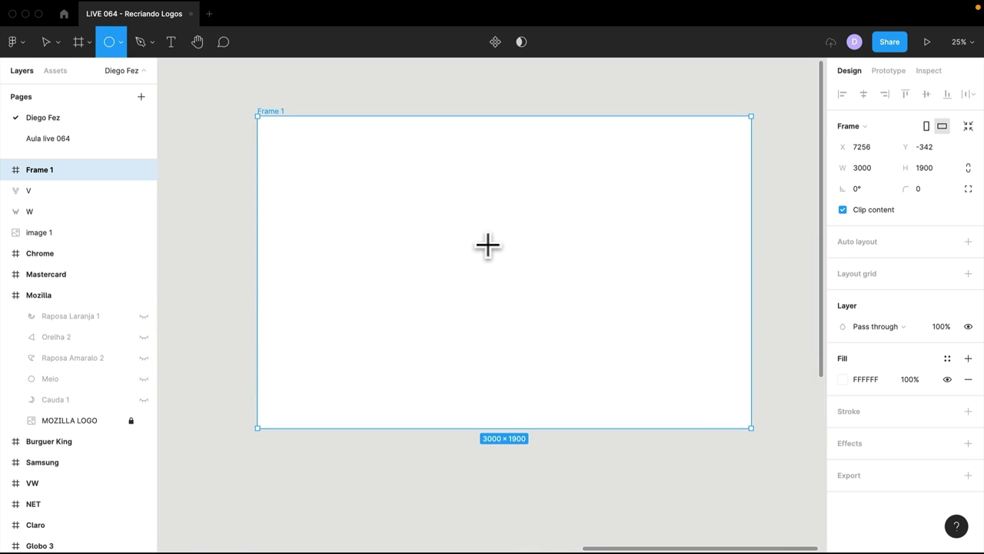
Draw a 1057.75 grey circle centred in Frame 1
{"action": "left_click_drag", "start_coordinate": [487, 246], "coordinate": [565, 336]}
{"action": "left_click_drag", "start_coordinate": [518, 279], "coordinate": [525, 306]}
{"action": "left_click", "coordinate": [524, 281]}
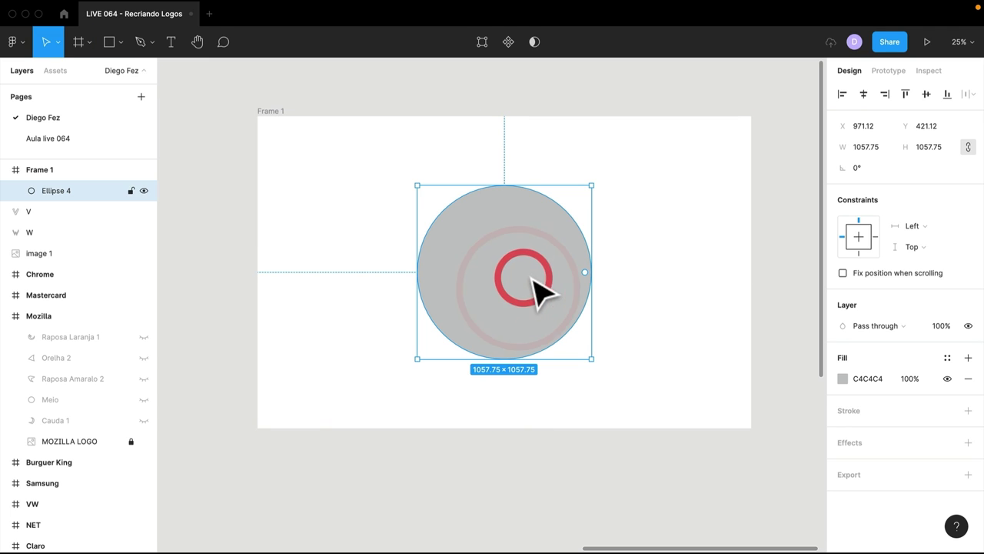
Duplicate the circle into a centred 317.31 copy filled 514E4E
{"action": "key", "text": "ctrl+d"}
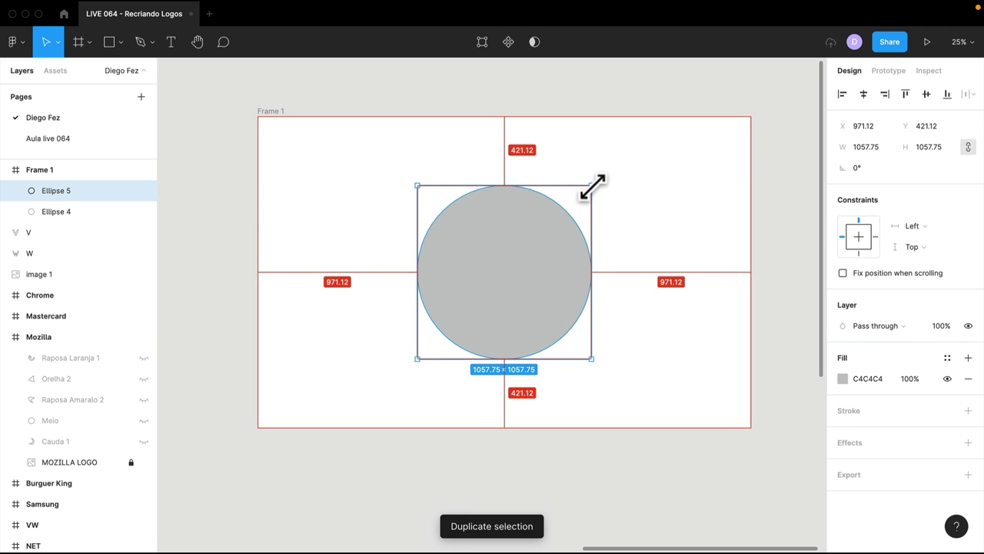
{"action": "left_click_drag", "start_coordinate": [591, 186], "coordinate": [528, 246]}
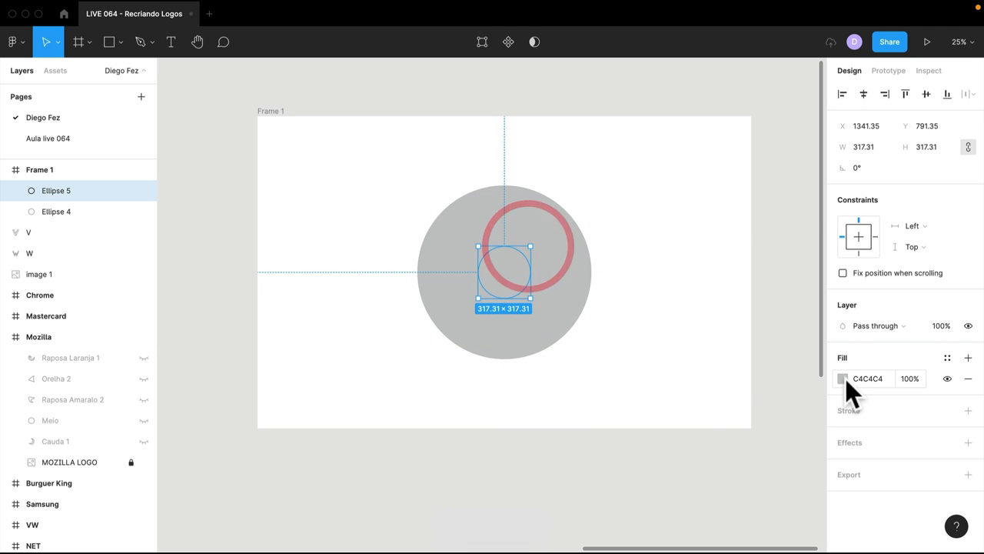
{"action": "left_click", "coordinate": [842, 378]}
{"action": "left_click", "coordinate": [689, 335]}
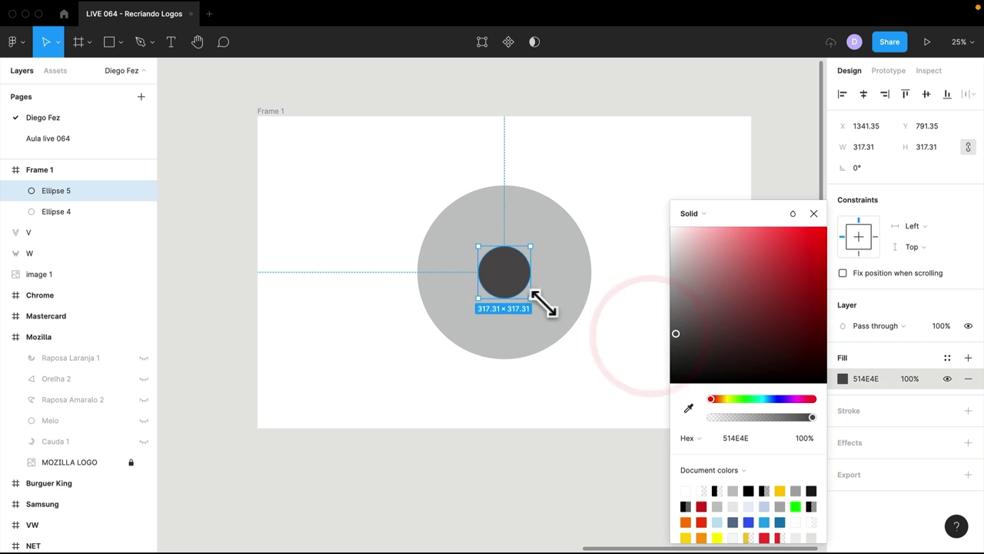
{"action": "left_click", "coordinate": [652, 330]}
{"action": "left_click_drag", "start_coordinate": [303, 131], "coordinate": [649, 376]}
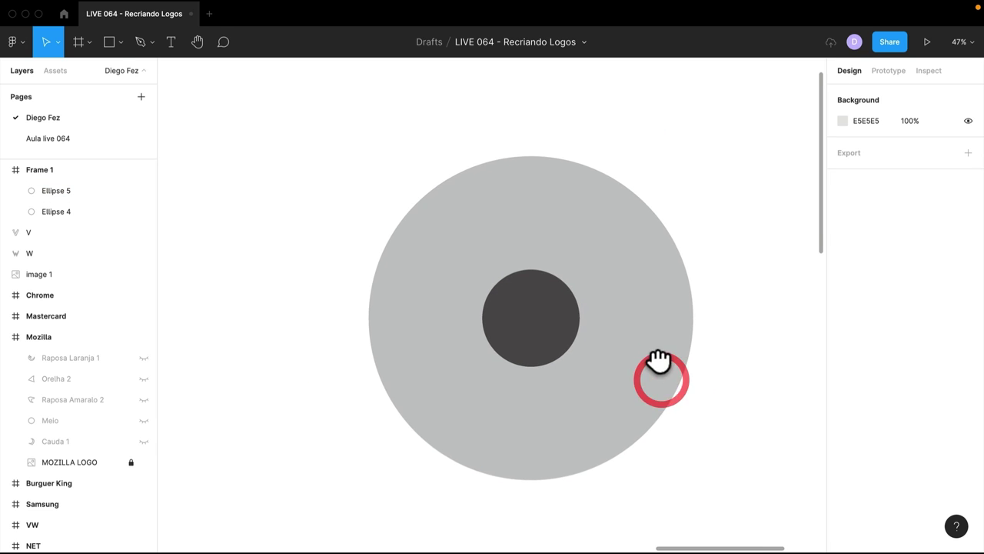
Draw a 795.32 × 503.2 rectangle across the big circle with 000000 fill
{"action": "key", "text": "r"}
{"action": "left_click_drag", "start_coordinate": [401, 226], "coordinate": [406, 235]}
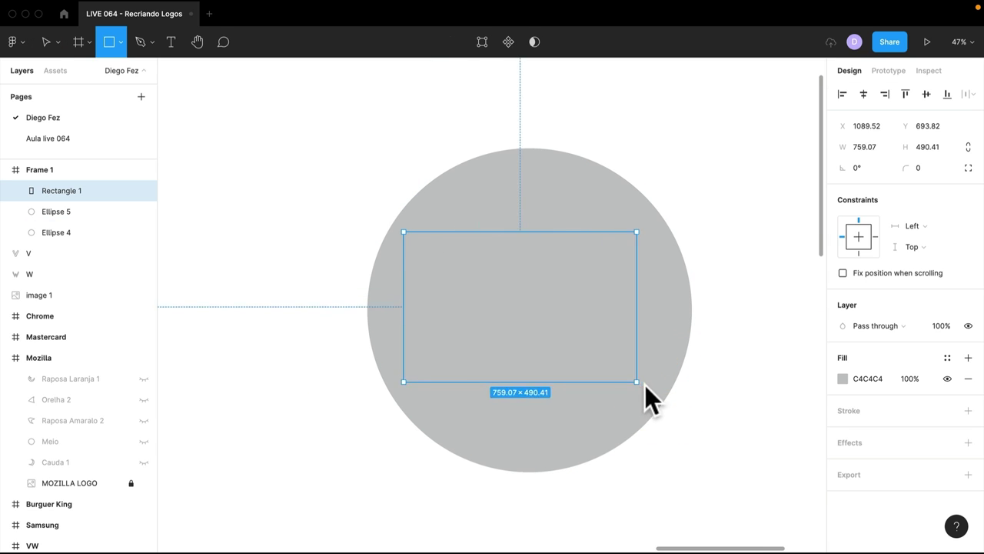
{"action": "left_click_drag", "start_coordinate": [481, 307], "coordinate": [648, 385]}
{"action": "left_click", "coordinate": [842, 379]}
{"action": "left_click", "coordinate": [729, 350]}
{"action": "mouse_move", "coordinate": [729, 354]}
{"action": "left_mouse_down"}
{"action": "mouse_move", "coordinate": [670, 361]}
{"action": "mouse_move", "coordinate": [659, 407]}
{"action": "left_mouse_up"}
{"action": "left_click", "coordinate": [608, 408]}
Restack Rectangle 1 in Layers between the small and big circles
{"action": "left_click", "coordinate": [410, 494]}
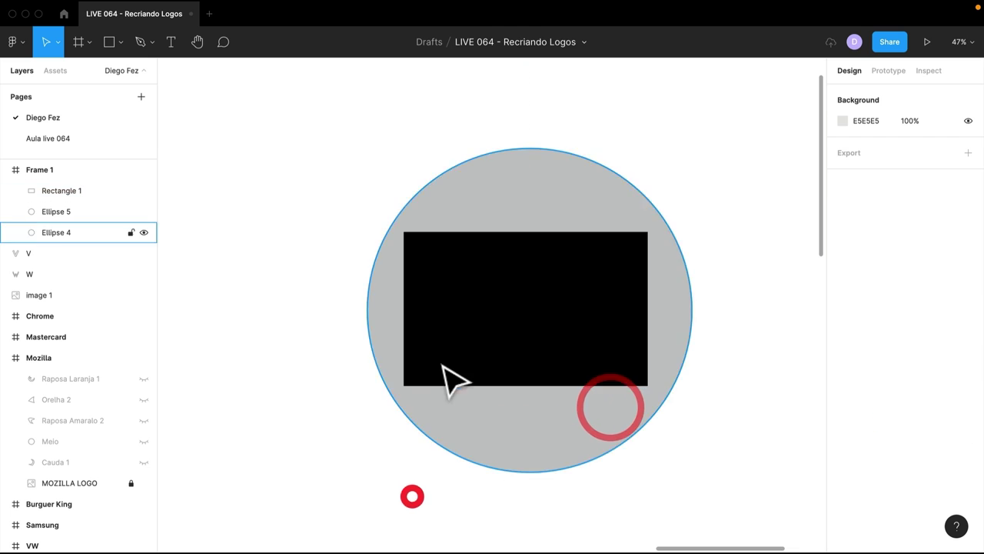
{"action": "left_click", "coordinate": [417, 334]}
{"action": "mouse_move", "coordinate": [55, 191]}
{"action": "left_mouse_down"}
{"action": "mouse_move", "coordinate": [61, 211]}
{"action": "mouse_move", "coordinate": [52, 218]}
{"action": "left_mouse_up"}
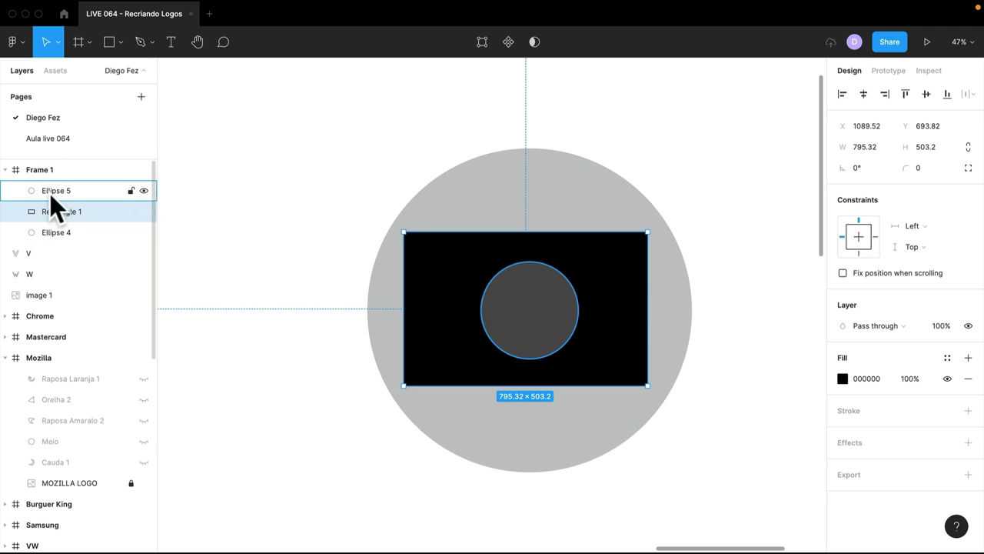
{"action": "left_click_drag", "start_coordinate": [55, 208], "coordinate": [52, 199]}
{"action": "left_click", "coordinate": [51, 190]}
{"action": "left_click", "coordinate": [50, 212]}
Rename the layers 'circulo maior', 'circulo menor' and 'retangulo'
{"action": "double_click", "coordinate": [57, 228]}
{"action": "type", "text": "circulo maior"}
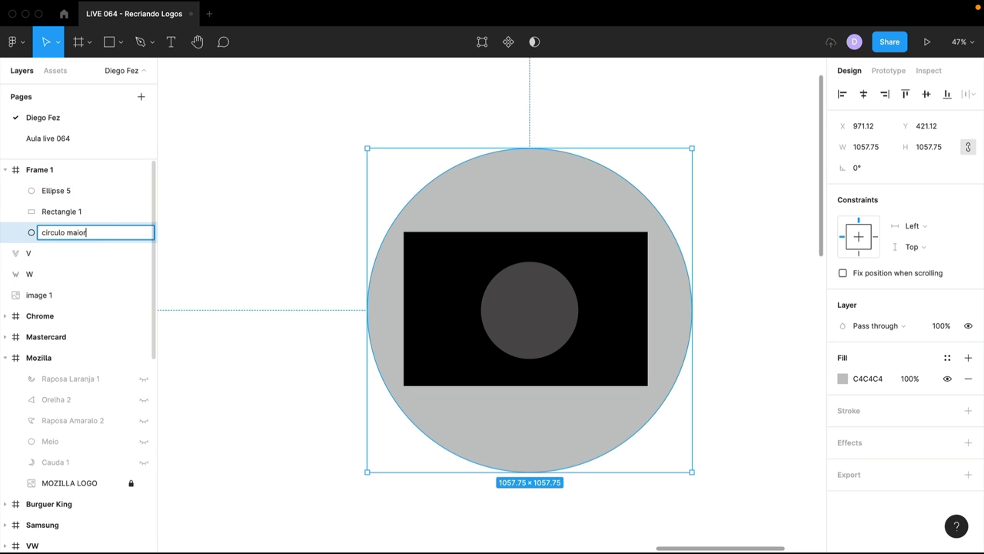
{"action": "left_click", "coordinate": [63, 191]}
{"action": "double_click", "coordinate": [63, 192]}
{"action": "type", "text": "circulo menor"}
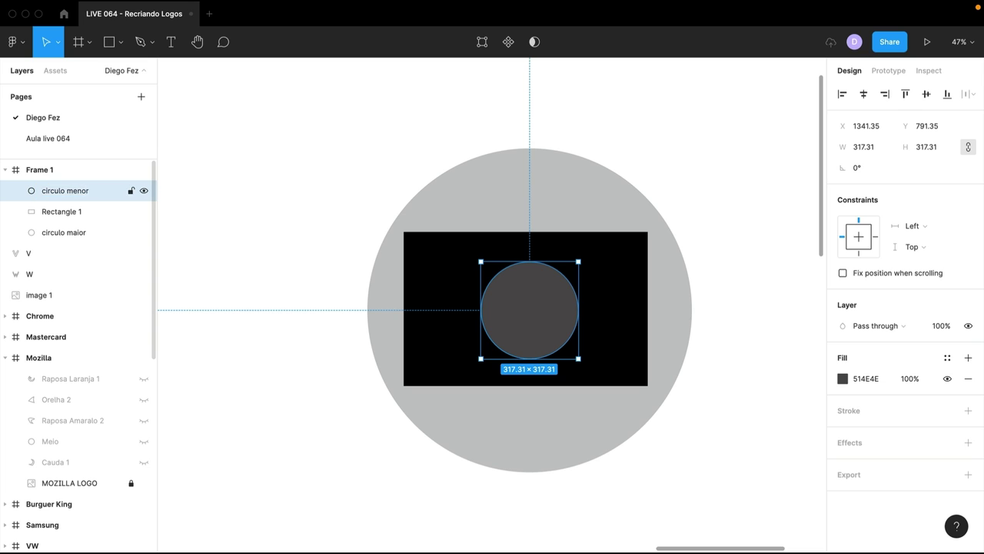
{"action": "double_click", "coordinate": [60, 212]}
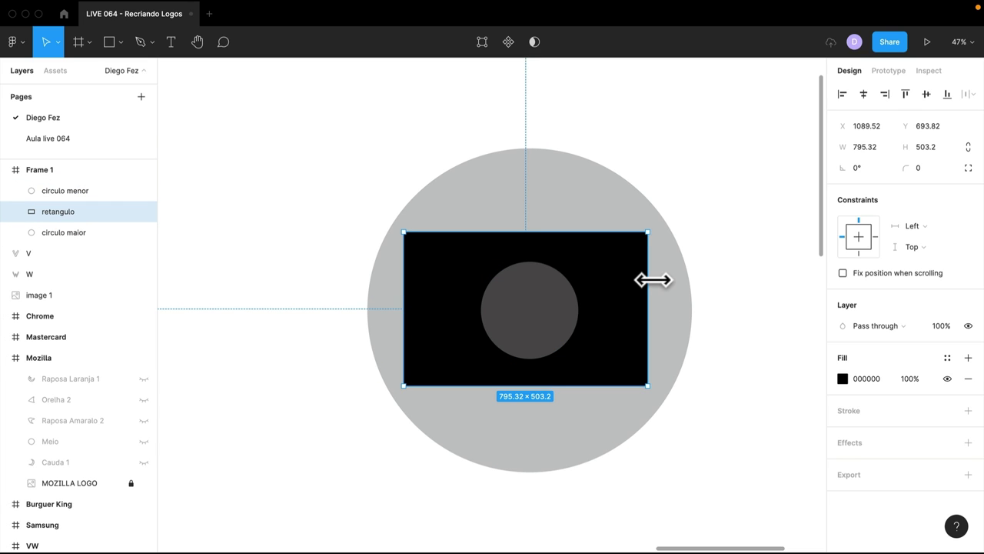
Align the rectangle and big circle on horizontal and vertical centres
{"action": "left_click", "coordinate": [571, 183], "text": "shift"}
{"action": "left_click", "coordinate": [863, 93]}
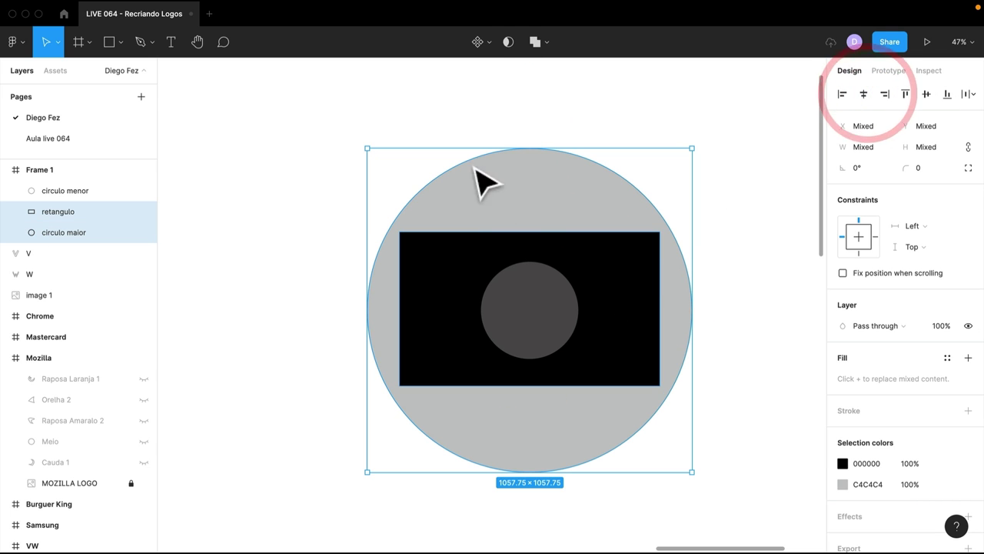
{"action": "left_click", "coordinate": [926, 94]}
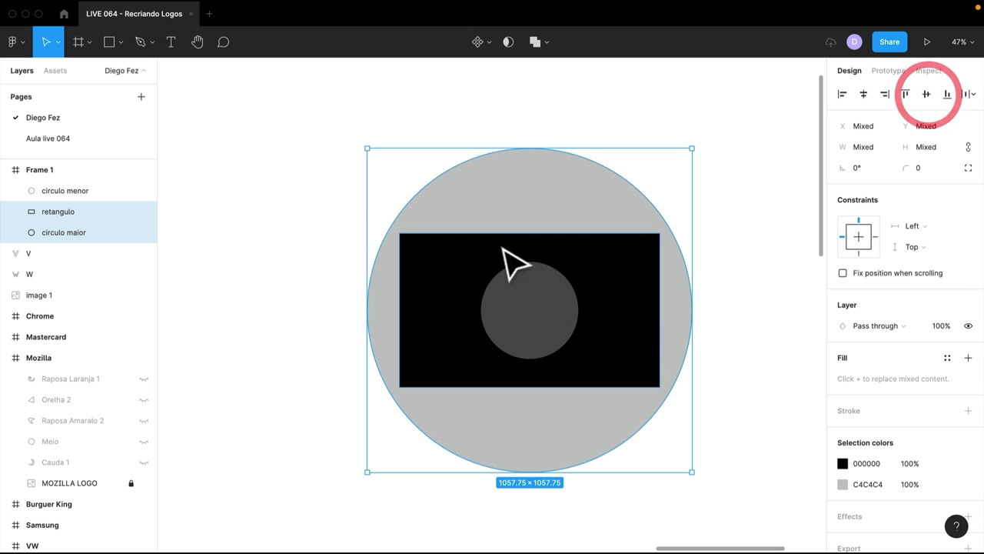
{"action": "left_click", "coordinate": [524, 314]}
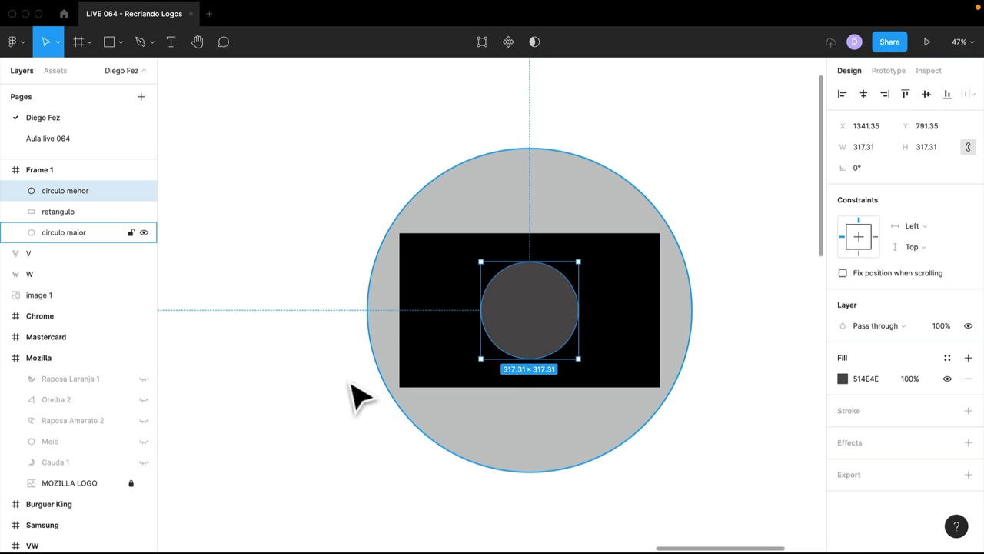
{"action": "left_click", "coordinate": [300, 374]}
{"action": "left_click_drag", "start_coordinate": [342, 365], "coordinate": [317, 337]}
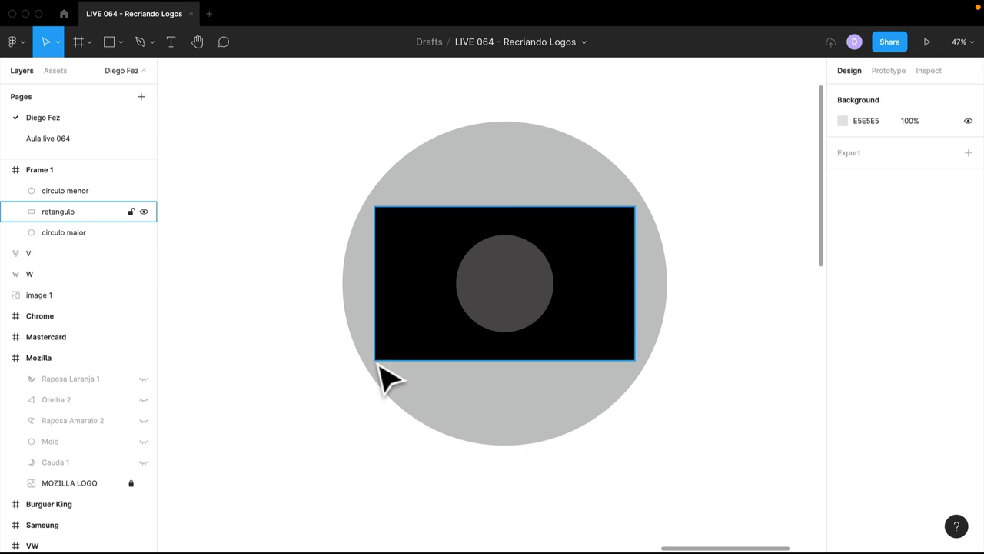
Add a top-middle point to the rectangle and raise it by 20
{"action": "left_click", "coordinate": [418, 221]}
{"action": "double_click", "coordinate": [584, 223]}
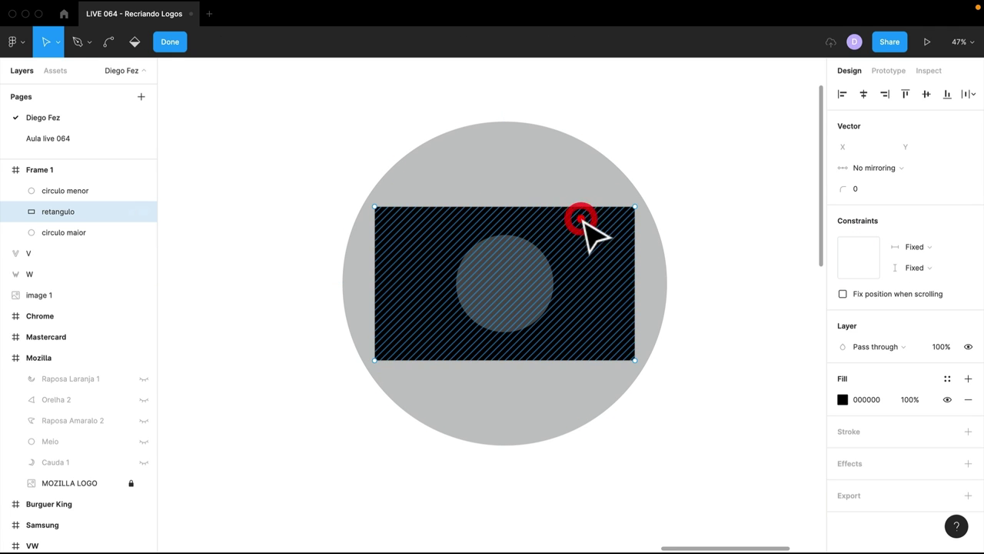
{"action": "left_click", "coordinate": [503, 206]}
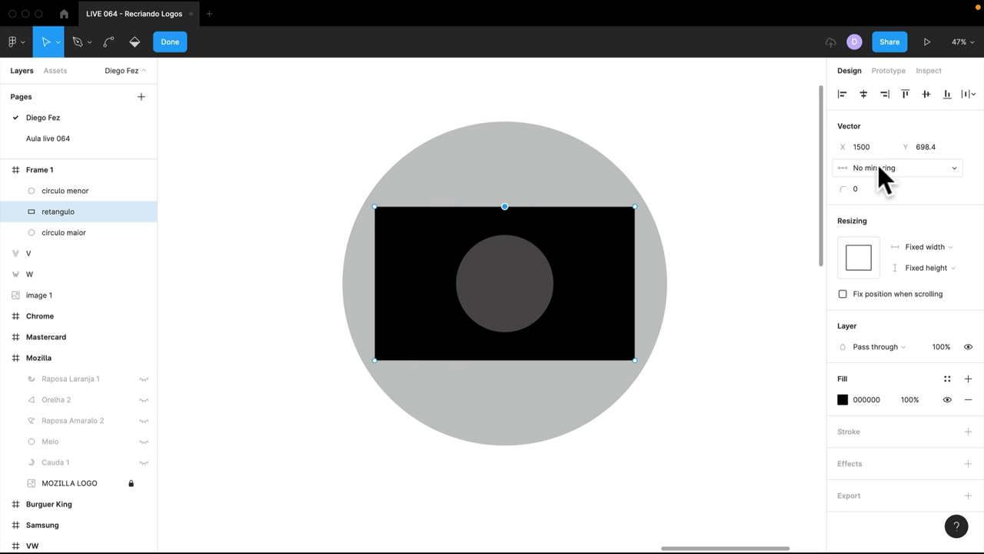
{"action": "left_click", "coordinate": [939, 147]}
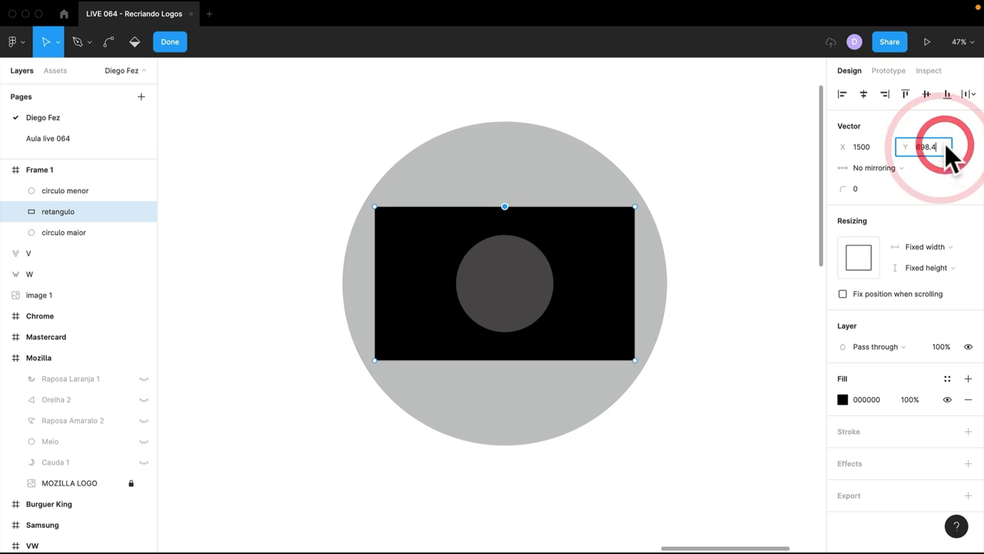
{"action": "type", "text": "-"}
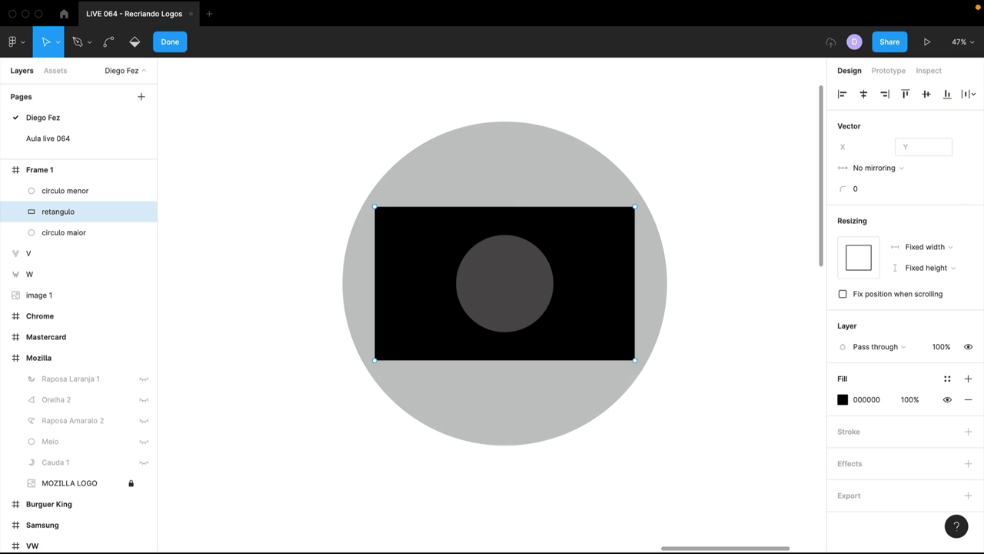
{"action": "left_click", "coordinate": [504, 206]}
{"action": "left_click", "coordinate": [504, 206]}
{"action": "left_click", "coordinate": [508, 207]}
{"action": "left_click", "coordinate": [939, 147]}
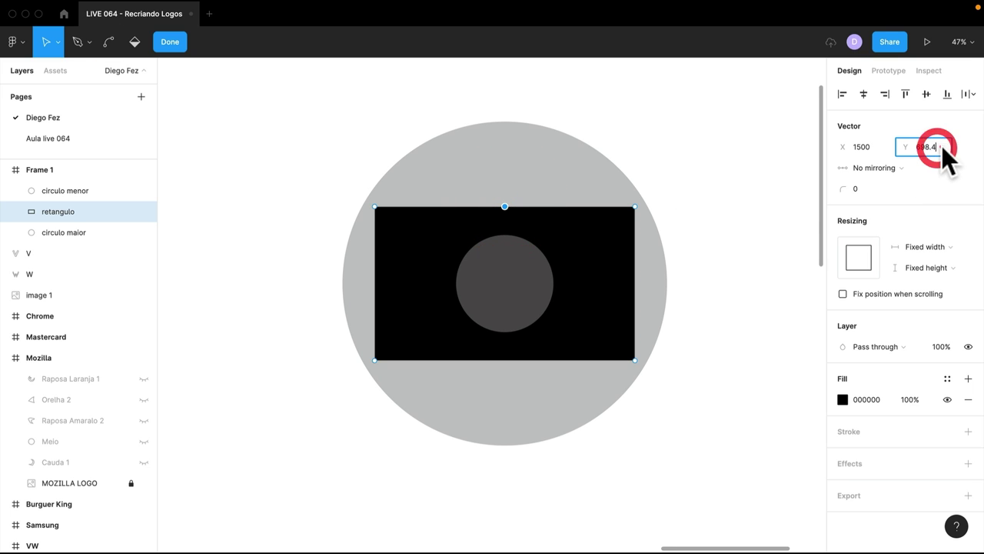
{"action": "type", "text": "-20"}
{"action": "key", "text": "Return"}
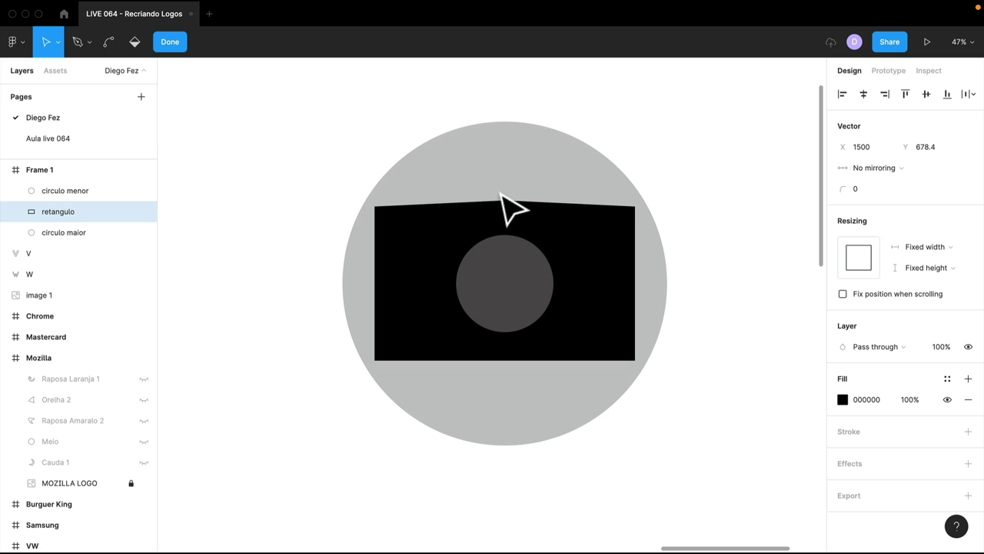
Push the bottom, left and right mid-edge points outward by 20
{"action": "left_click", "coordinate": [504, 360]}
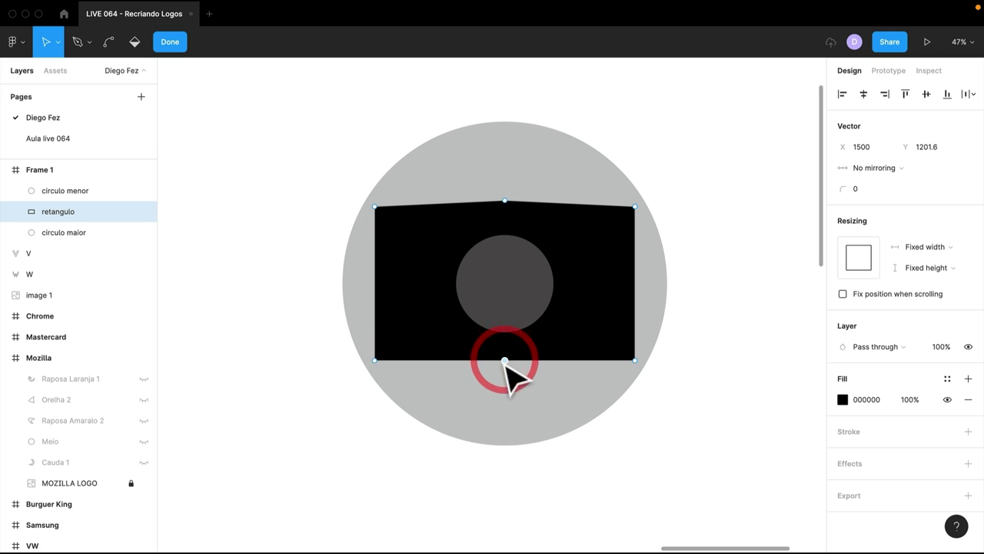
{"action": "left_click", "coordinate": [947, 148]}
{"action": "type", "text": "+"}
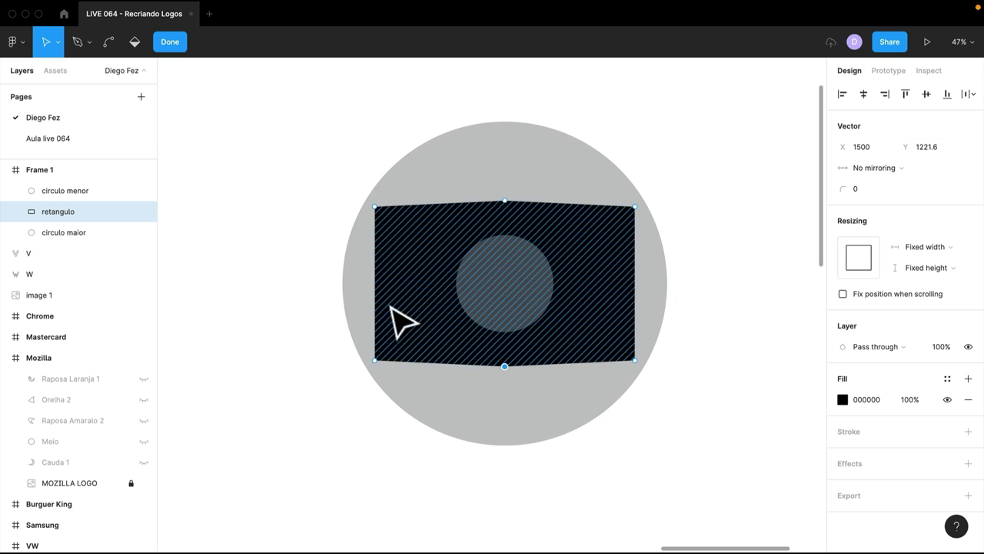
{"action": "left_click", "coordinate": [374, 283]}
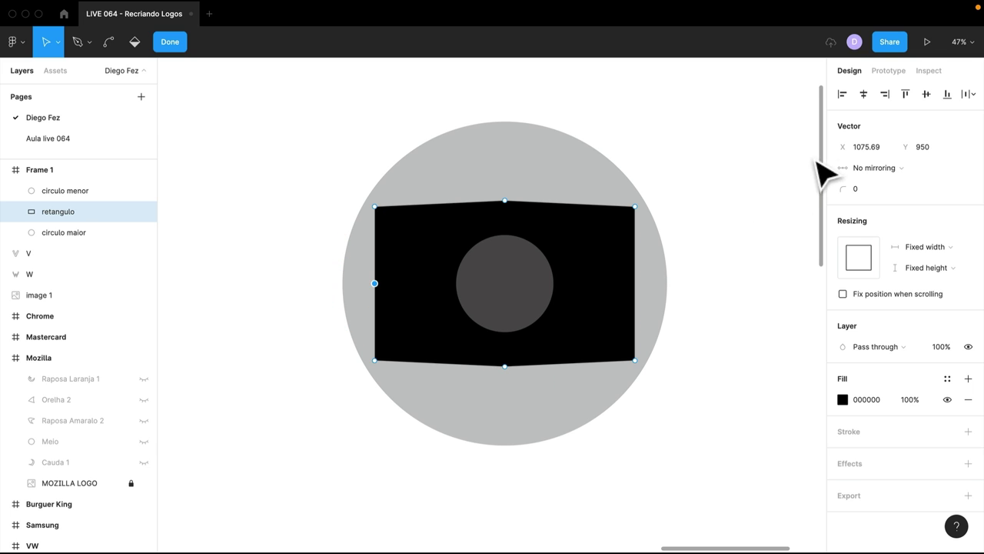
{"action": "left_click", "coordinate": [878, 147]}
{"action": "type", "text": "-20"}
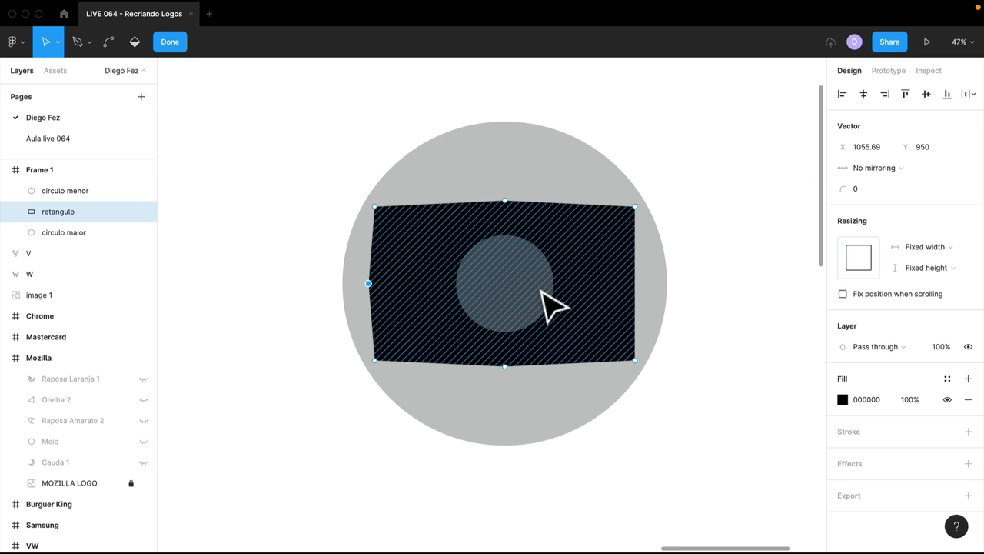
{"action": "left_click", "coordinate": [634, 283]}
{"action": "left_click", "coordinate": [885, 146]}
{"action": "type", "text": "+20"}
{"action": "key", "text": "Return"}
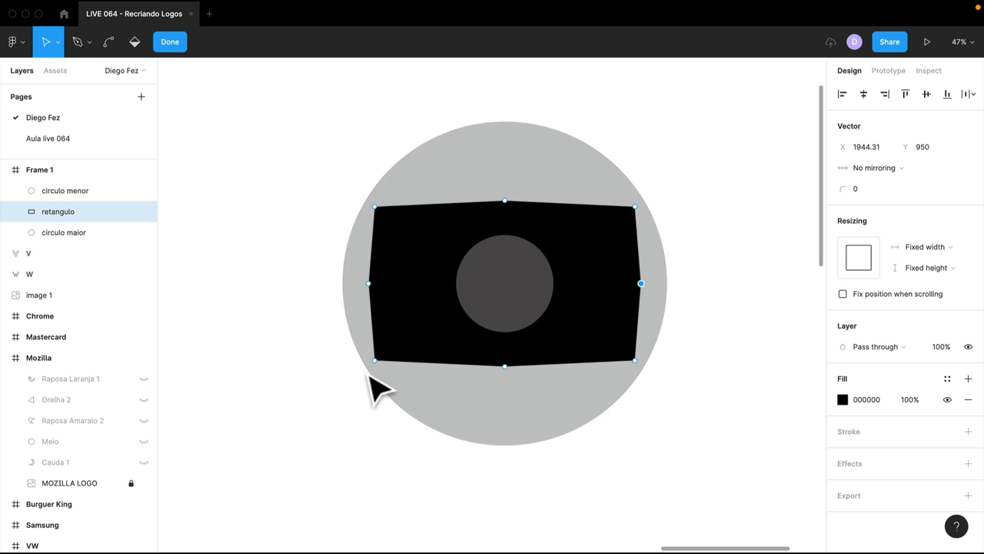
Bend the four mid-edge points into smooth outward curves
{"action": "key", "text": "super"}
{"action": "left_click", "coordinate": [504, 201]}
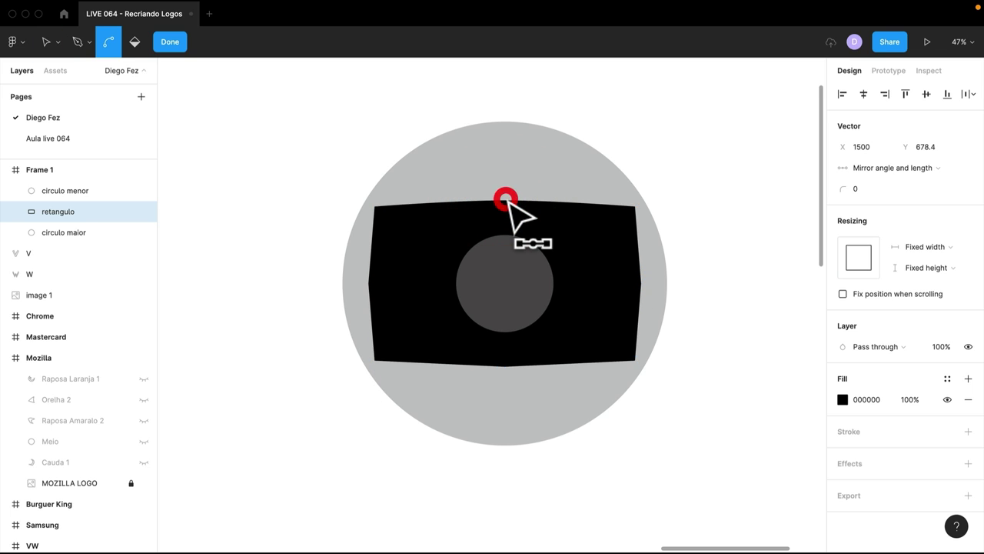
{"action": "key", "text": "super"}
{"action": "left_click", "coordinate": [505, 366]}
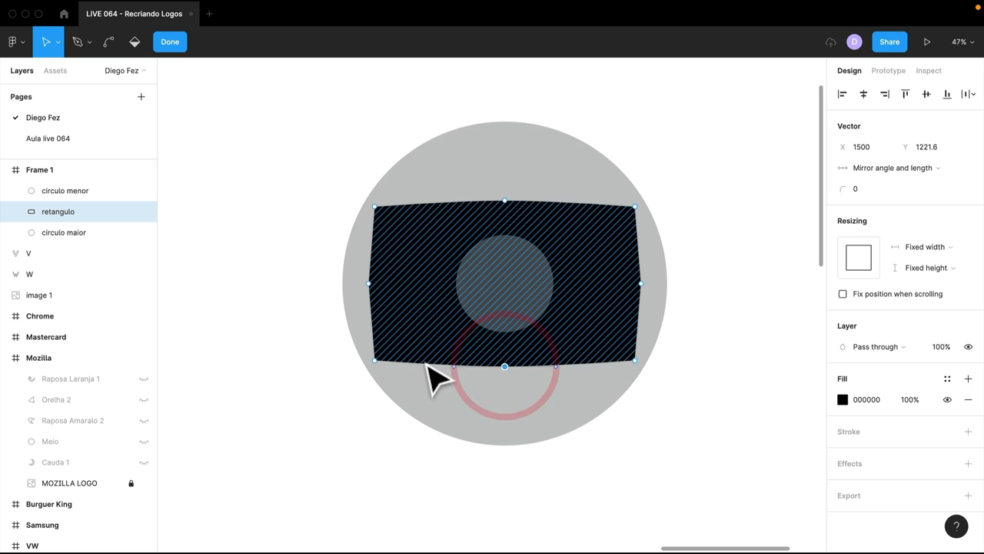
{"action": "left_click", "coordinate": [369, 283], "text": "super"}
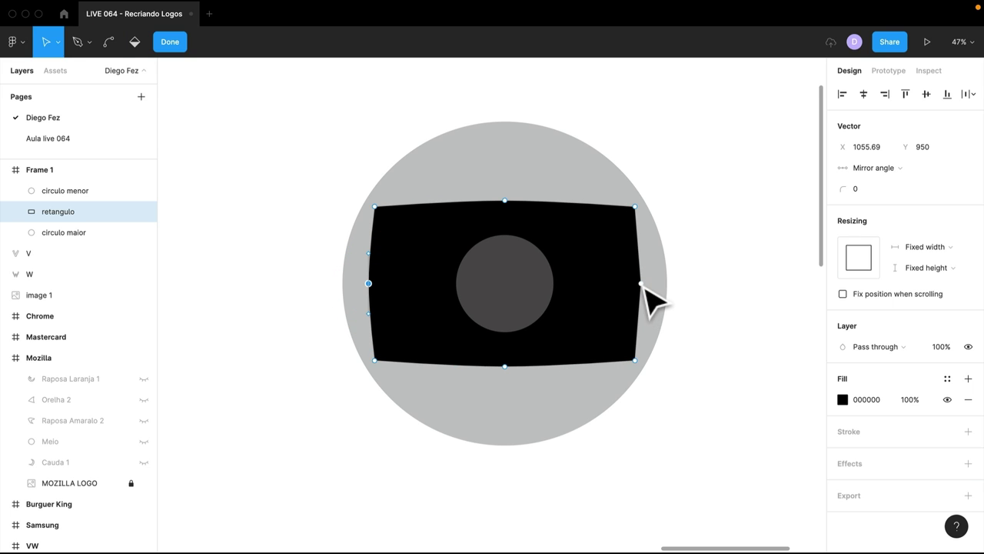
{"action": "left_click", "coordinate": [641, 282], "text": "super"}
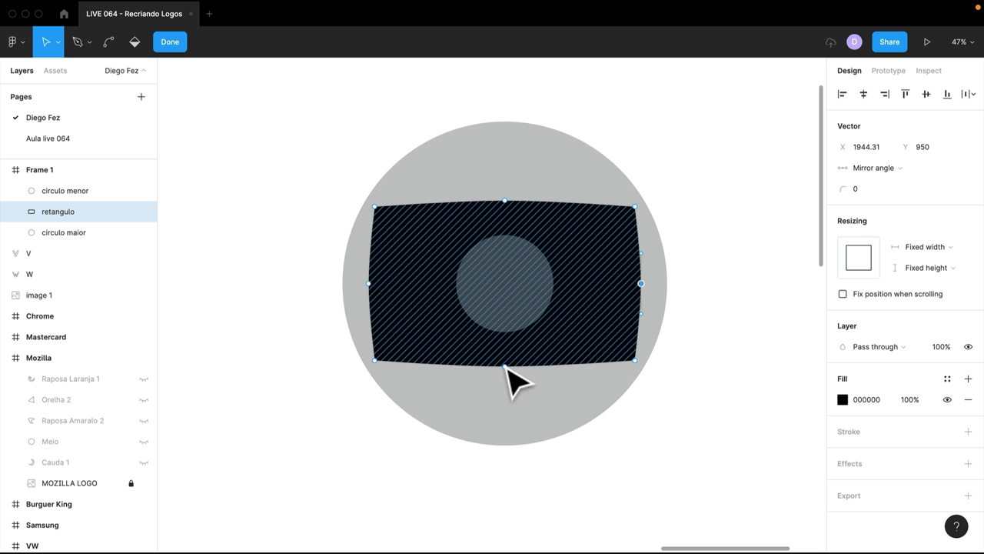
{"action": "left_click", "coordinate": [374, 359]}
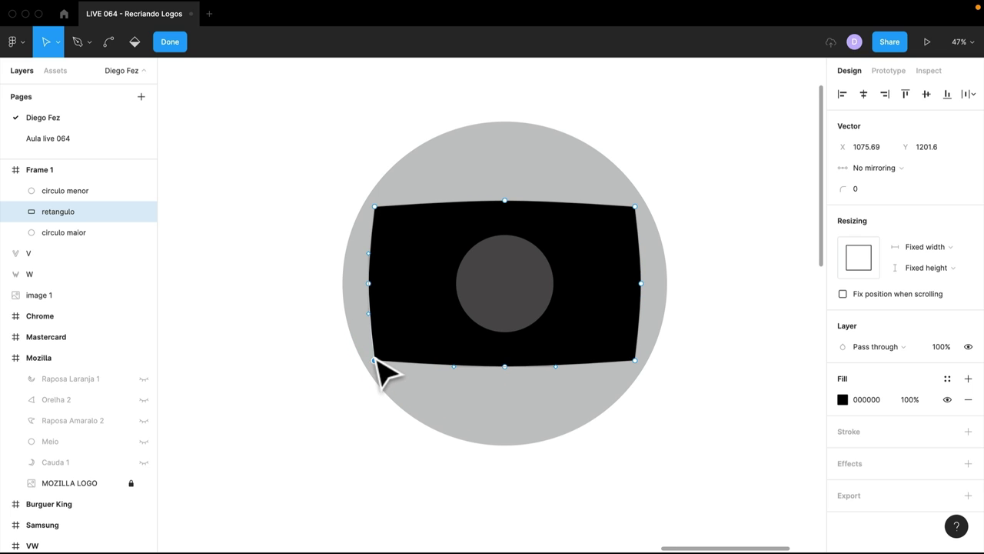
{"action": "left_click", "coordinate": [375, 206], "text": "shift"}
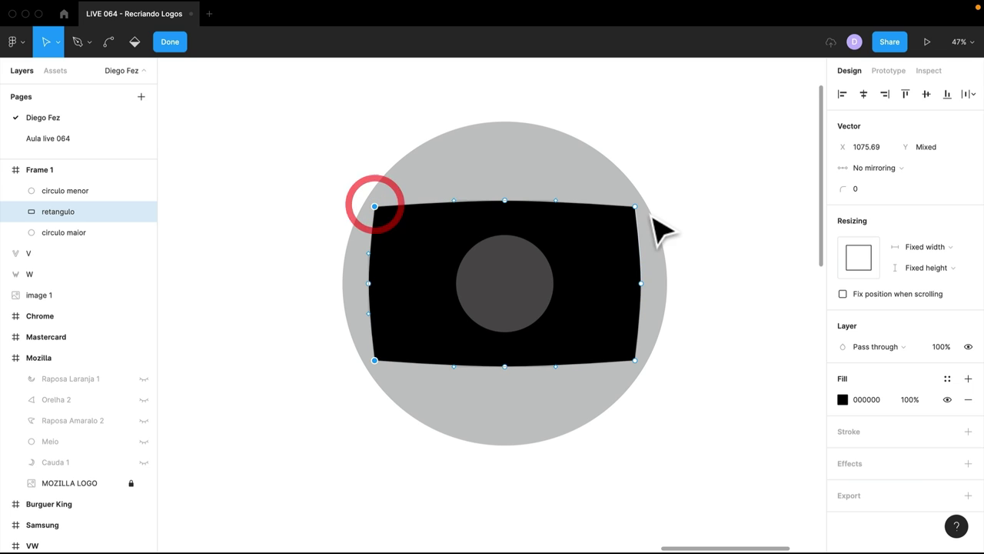
Set the four selected corners to radius 40 (after trying 50) and finish editing
{"action": "left_click", "coordinate": [635, 206], "text": "shift"}
{"action": "left_click_drag", "start_coordinate": [635, 359], "coordinate": [630, 340]}
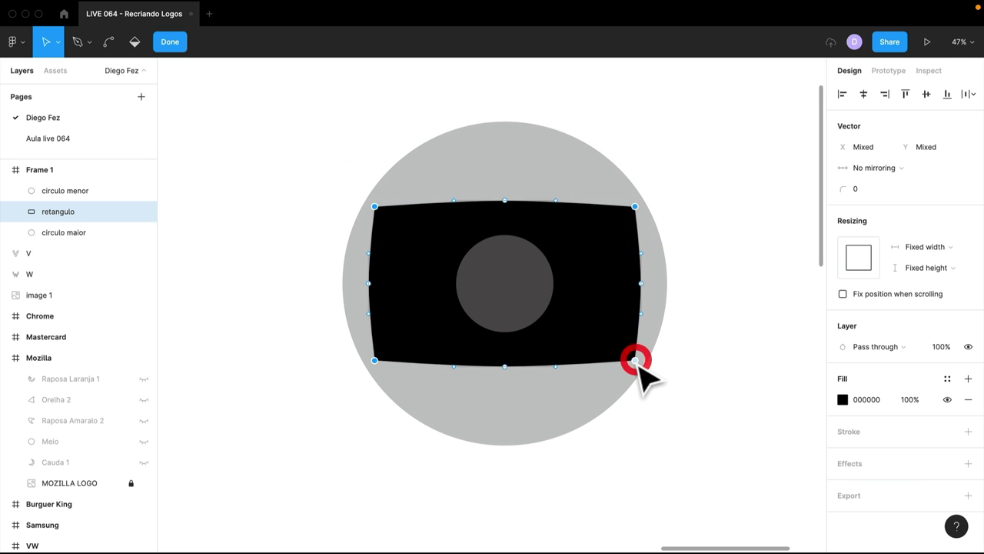
{"action": "key", "text": "super+z"}
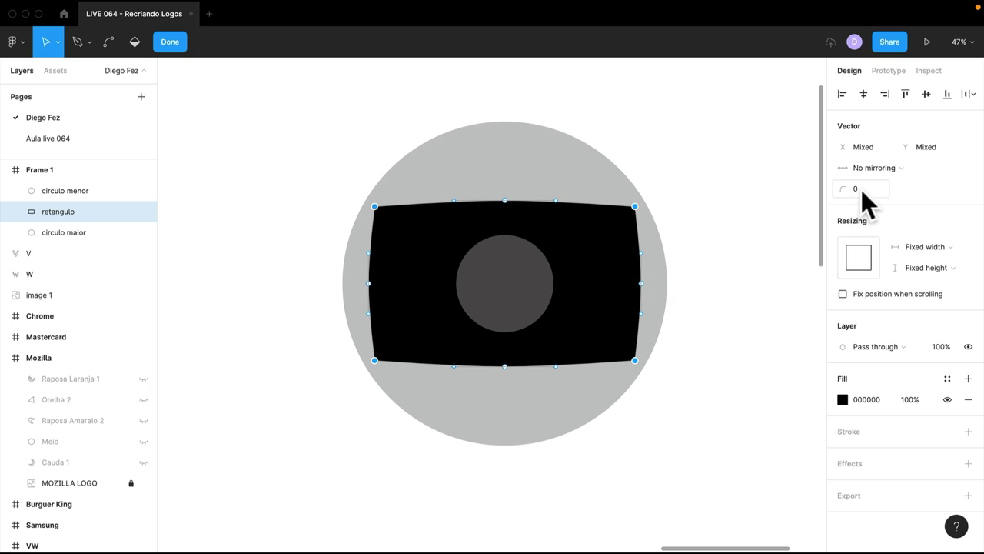
{"action": "left_click", "coordinate": [878, 189]}
{"action": "type", "text": "50"}
{"action": "key", "text": "Return"}
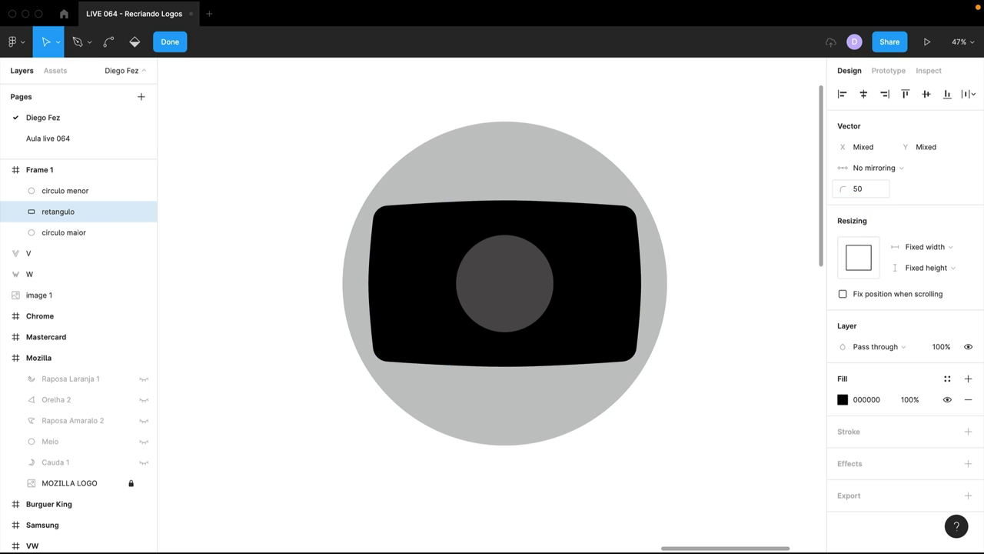
{"action": "type", "text": "40"}
{"action": "key", "text": "Return"}
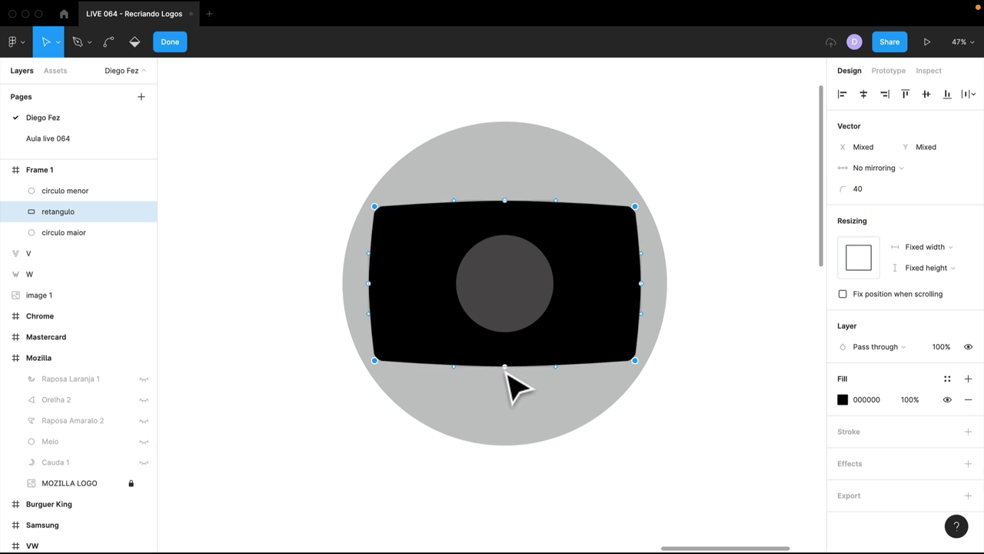
{"action": "left_click", "coordinate": [661, 387]}
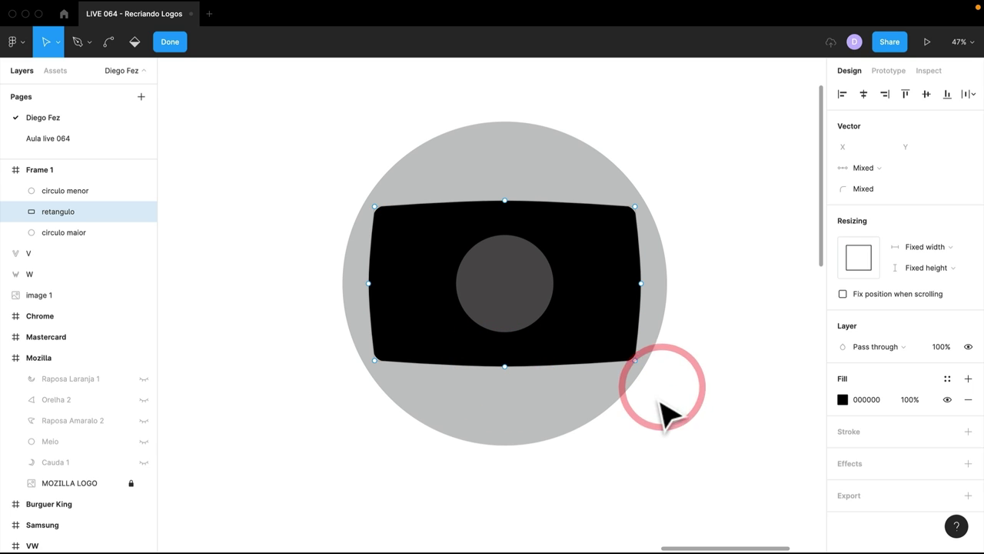
{"action": "left_click", "coordinate": [715, 332]}
{"action": "left_click", "coordinate": [722, 352]}
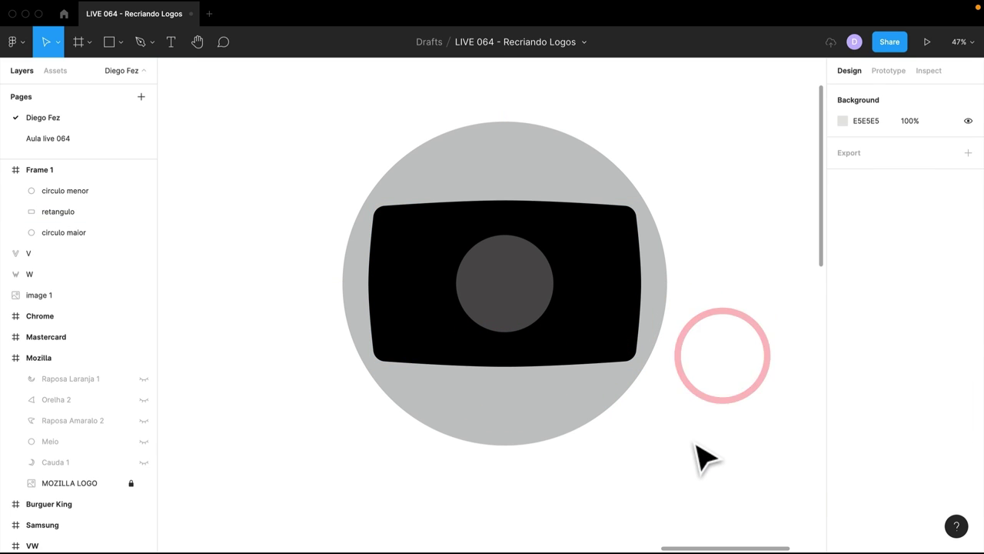
Adjust the screen shape's curve handles and bow its top edge outward
{"action": "double_click", "coordinate": [389, 309]}
{"action": "key", "text": "super"}
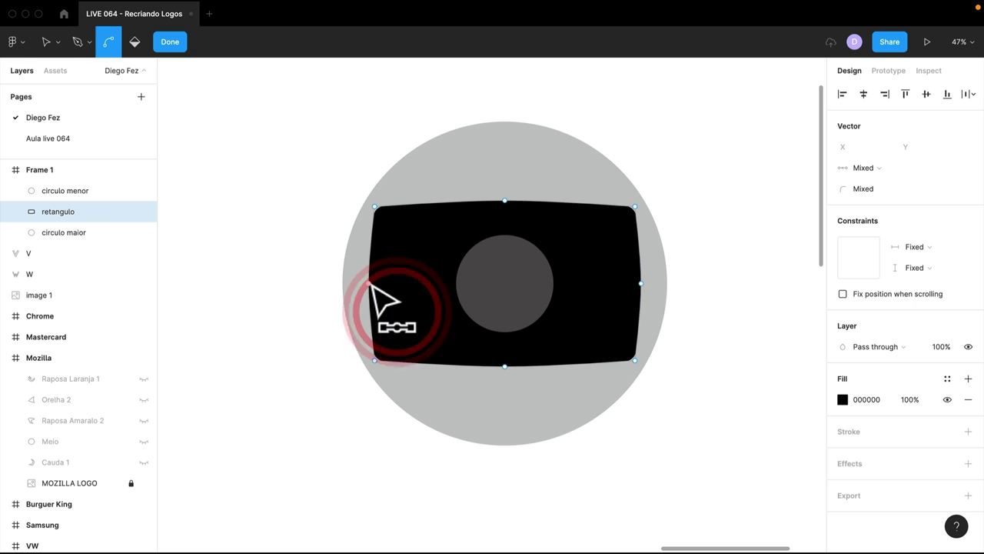
{"action": "left_click_drag", "start_coordinate": [371, 338], "coordinate": [373, 348]}
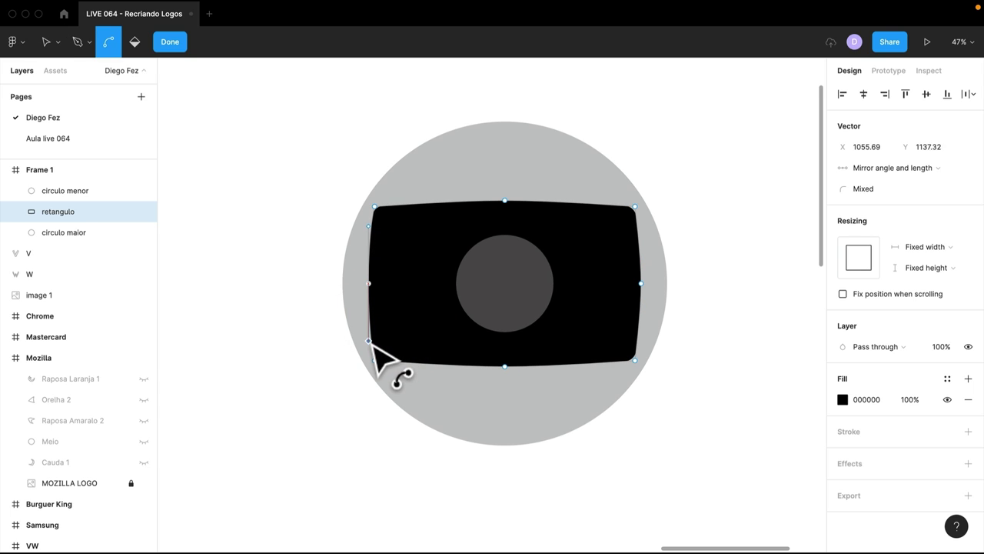
{"action": "left_click_drag", "start_coordinate": [376, 360], "coordinate": [374, 356]}
{"action": "scroll", "coordinate": [374, 362], "scroll_direction": "down", "scroll_amount": 1}
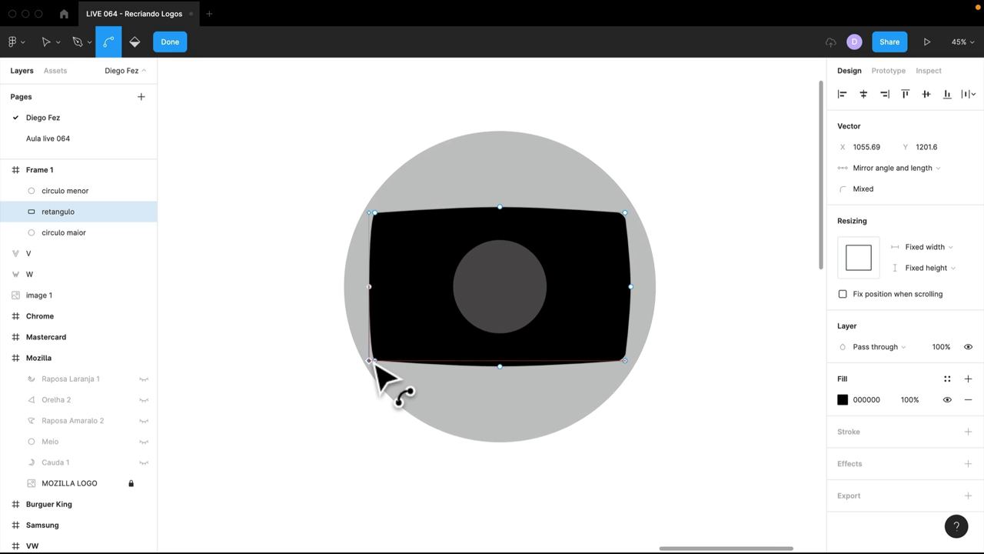
{"action": "left_click", "coordinate": [370, 360]}
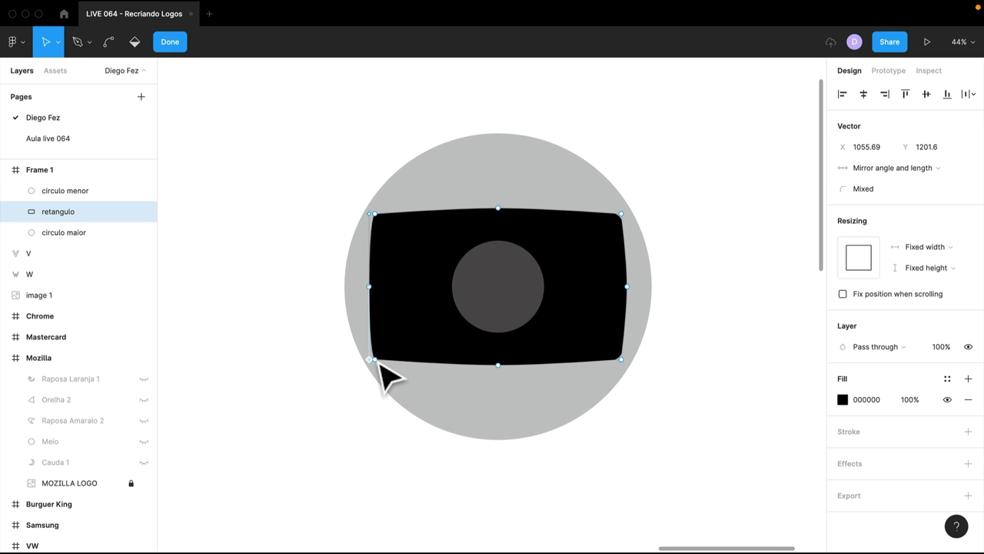
{"action": "left_click", "coordinate": [621, 360], "text": "super"}
{"action": "left_click_drag", "start_coordinate": [621, 359], "coordinate": [627, 362]}
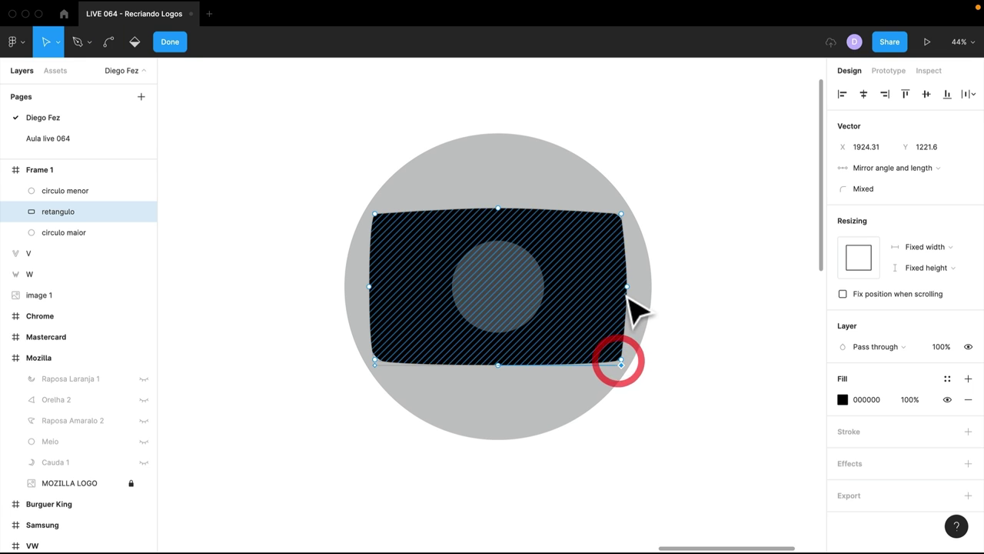
{"action": "left_click", "coordinate": [625, 359]}
{"action": "left_click_drag", "start_coordinate": [504, 213], "coordinate": [575, 213]}
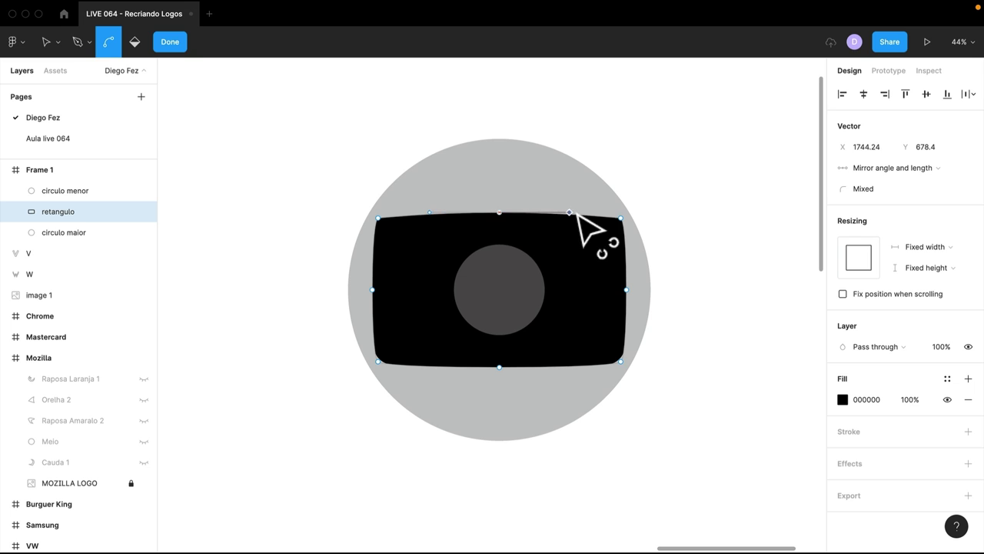
{"action": "left_click", "coordinate": [621, 213]}
{"action": "left_click", "coordinate": [681, 213]}
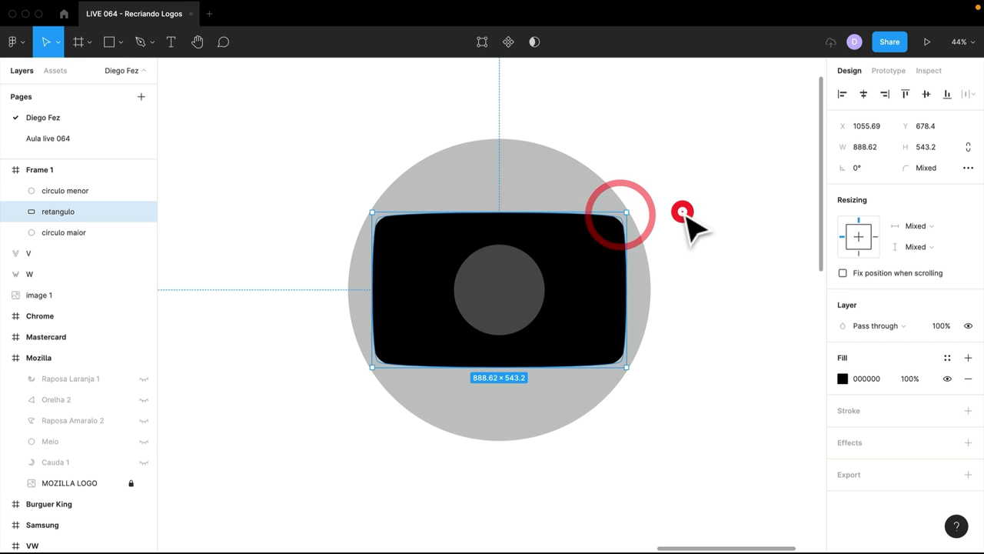
Select the four corner vertices and set their corner radius to 30
{"action": "left_click", "coordinate": [665, 281]}
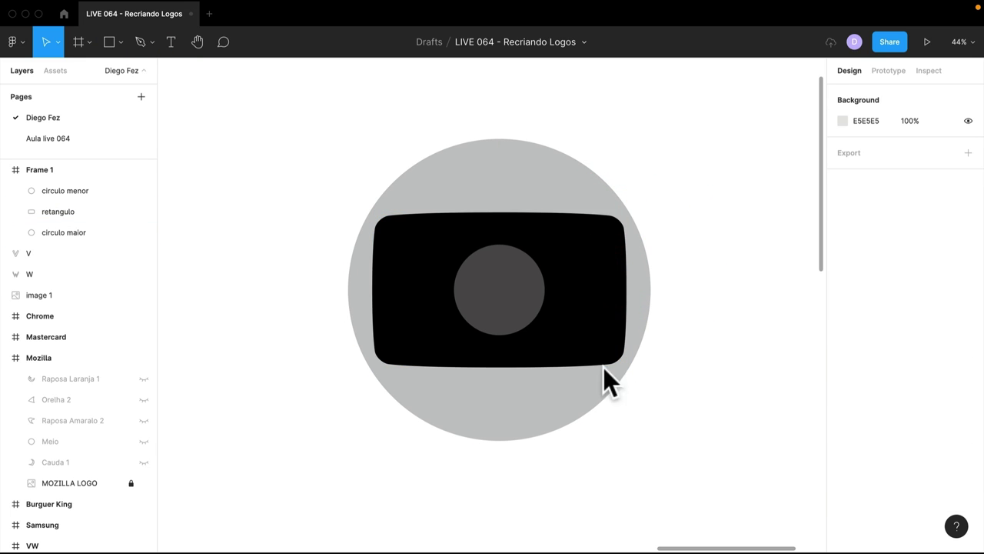
{"action": "left_click", "coordinate": [579, 350]}
{"action": "double_click", "coordinate": [580, 351]}
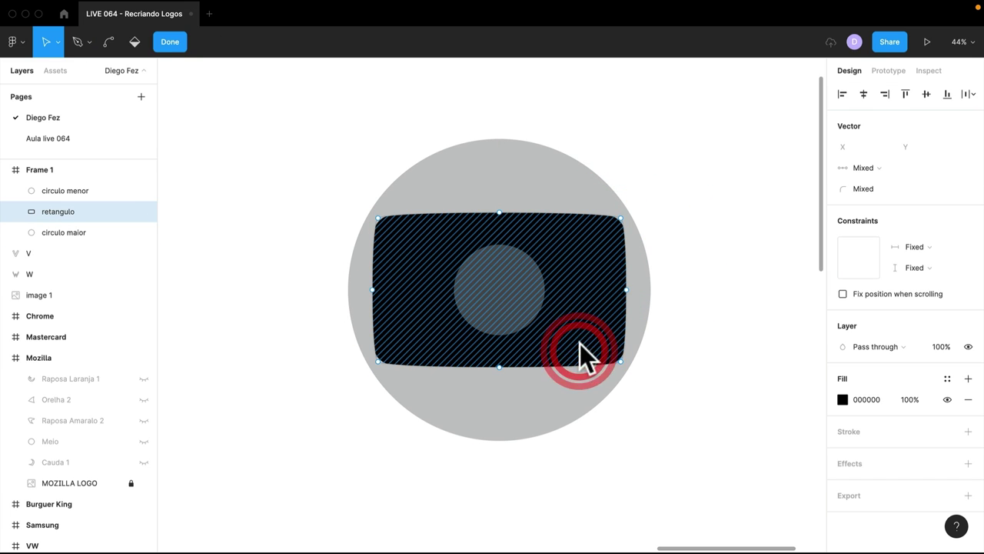
{"action": "left_click", "coordinate": [377, 361]}
{"action": "left_click", "coordinate": [377, 218], "text": "shift"}
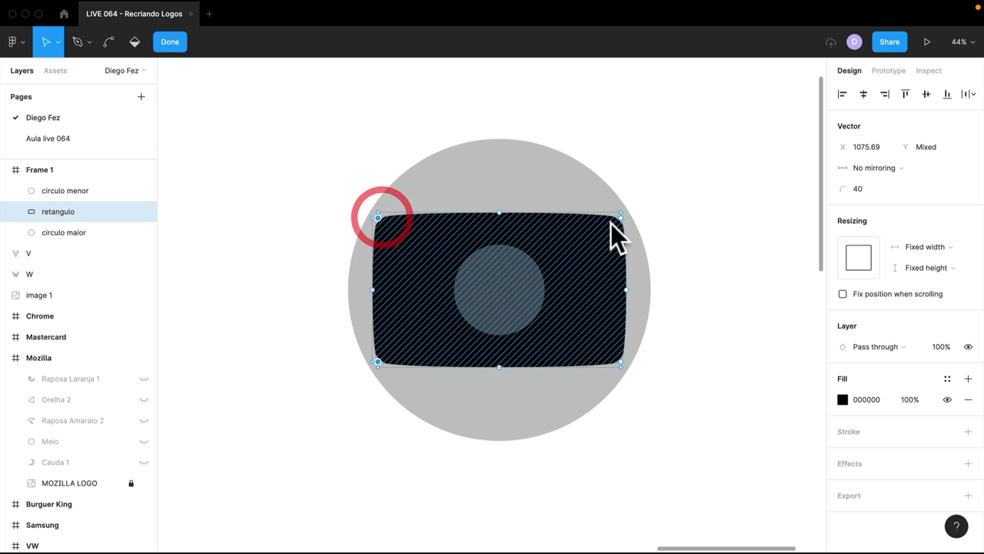
{"action": "left_click", "coordinate": [621, 218], "text": "shift"}
{"action": "left_click", "coordinate": [621, 360], "text": "shift"}
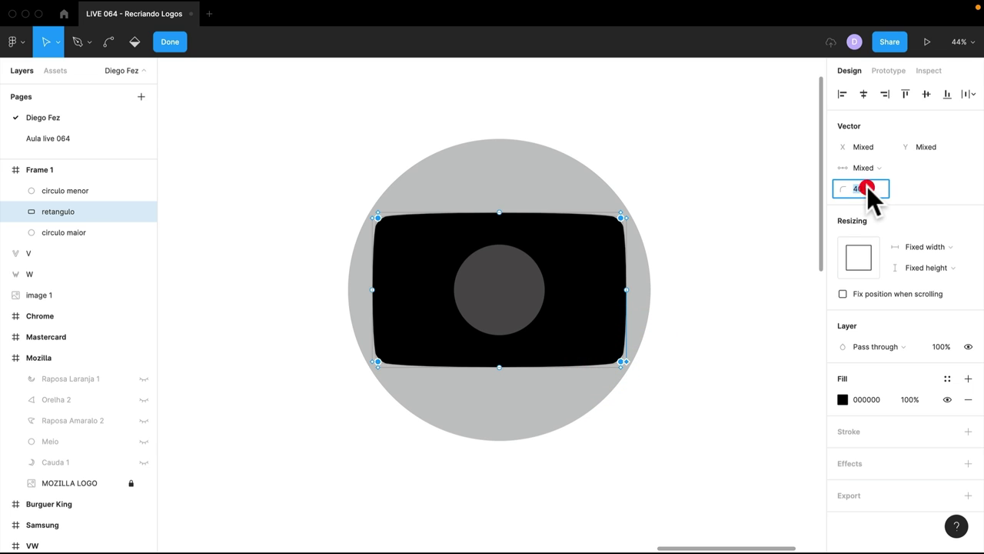
{"action": "type", "text": "30"}
{"action": "key", "text": "Return"}
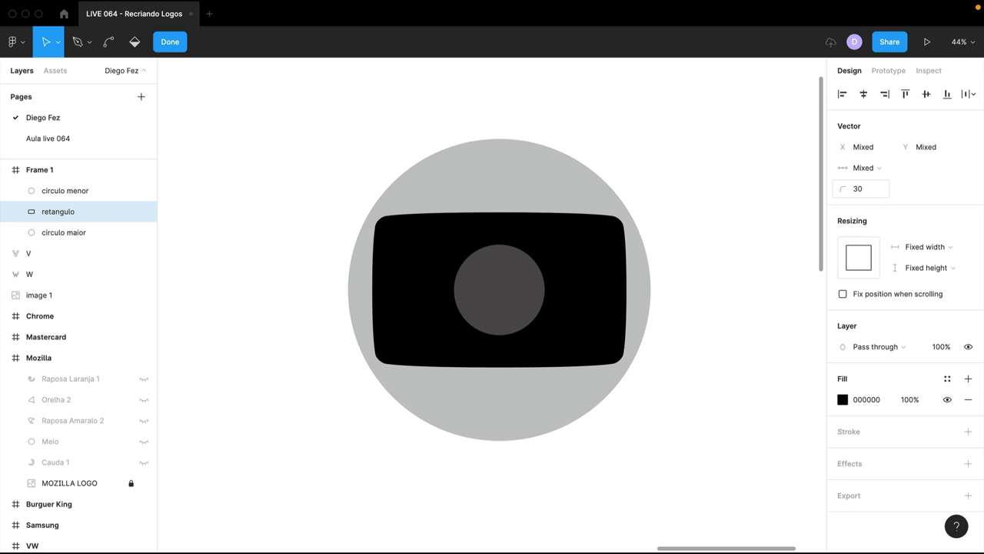
{"action": "left_click", "coordinate": [615, 298]}
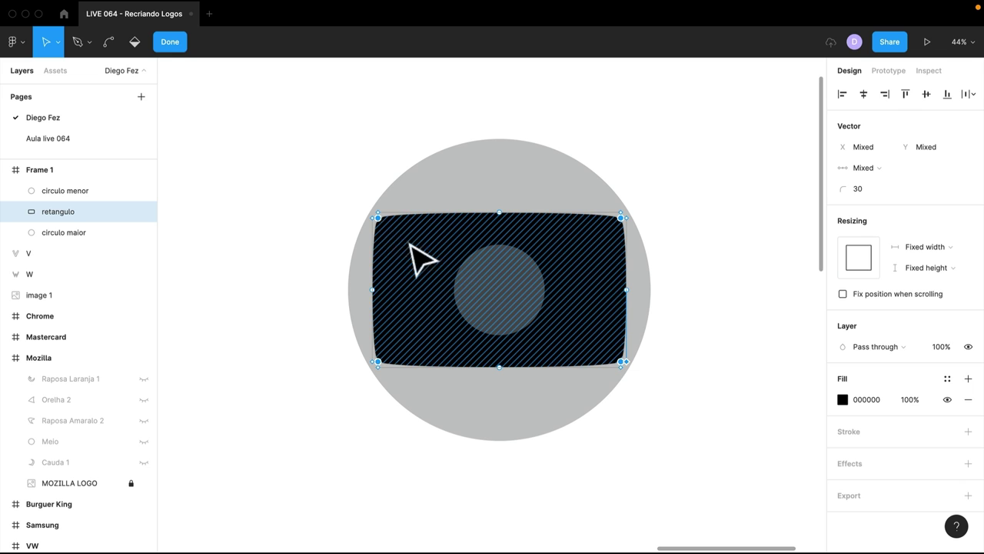
{"action": "left_click", "coordinate": [681, 290]}
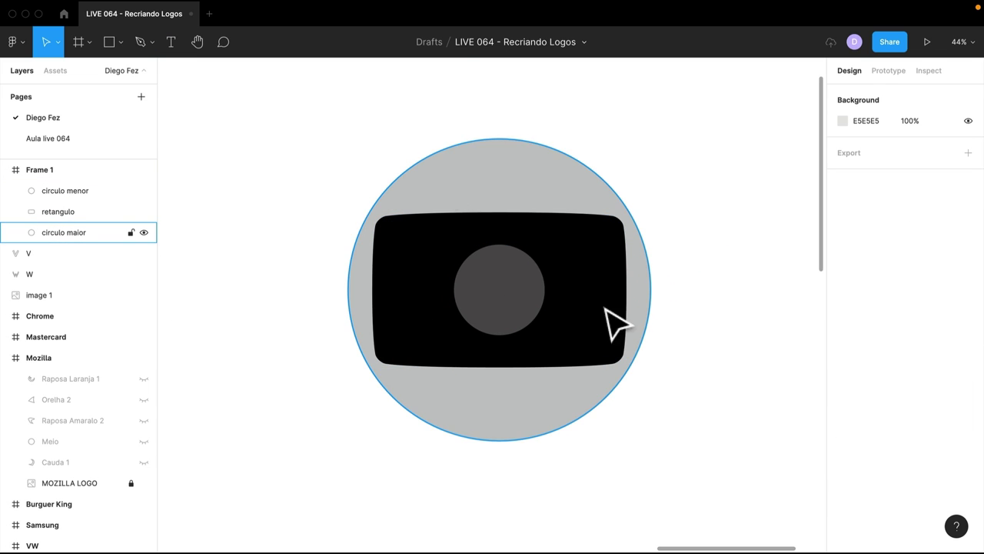
Append 'de' to the retangulo layer name and select the circulo maior circle
{"action": "left_click", "coordinate": [403, 340]}
{"action": "double_click", "coordinate": [59, 212]}
{"action": "left_click", "coordinate": [93, 213]}
{"action": "type", "text": "de"}
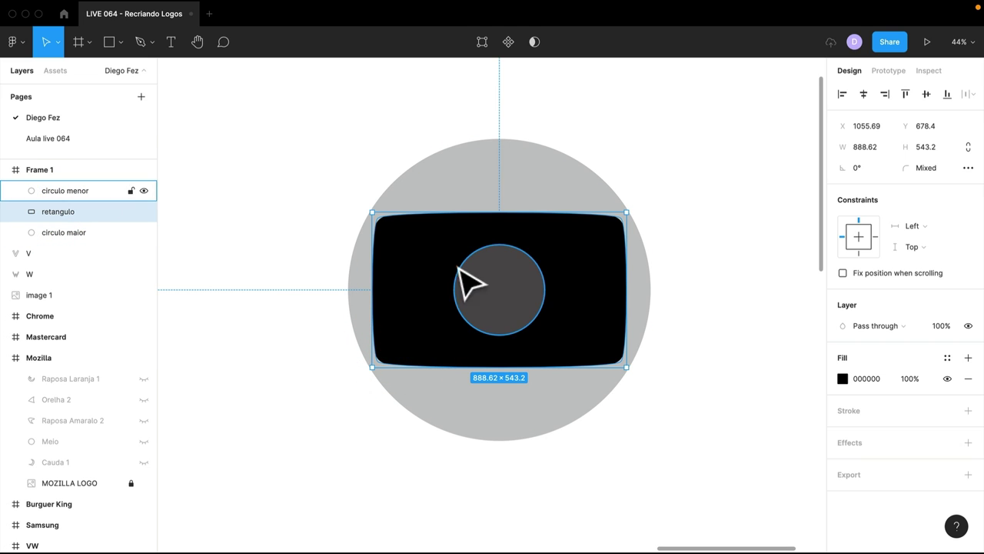
{"action": "left_click", "coordinate": [359, 270]}
{"action": "left_click", "coordinate": [492, 162]}
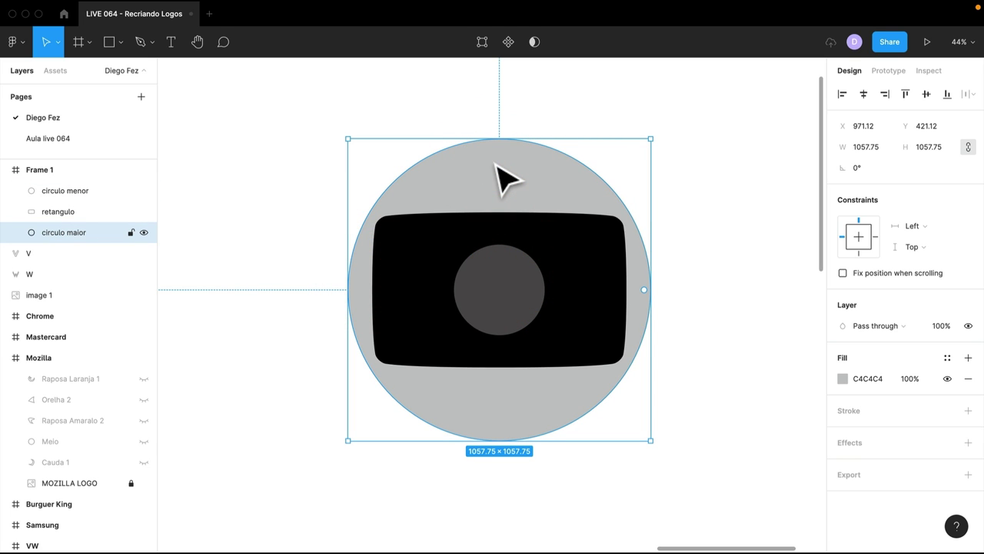
{"action": "scroll", "coordinate": [504, 178], "scroll_direction": "down", "scroll_amount": 5}
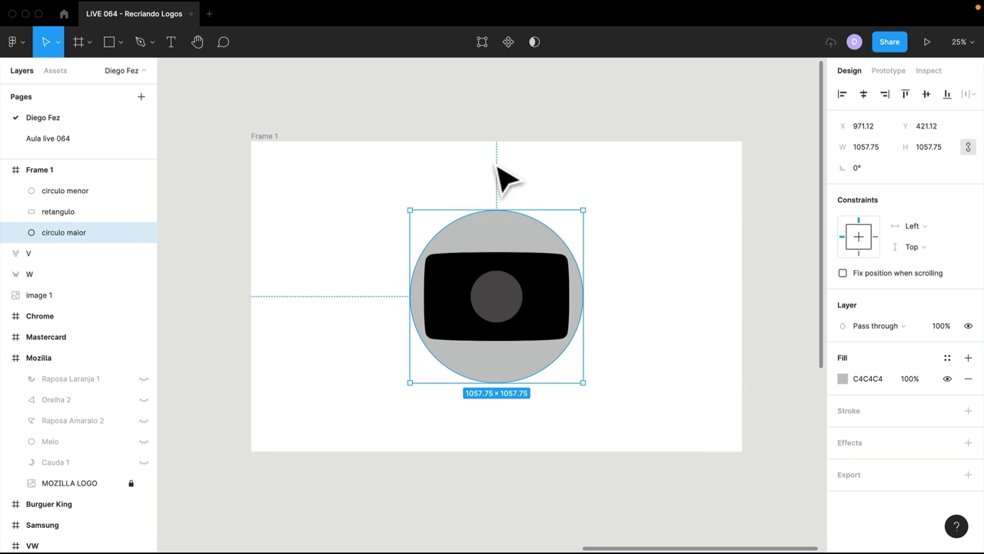
{"action": "left_click", "coordinate": [399, 176]}
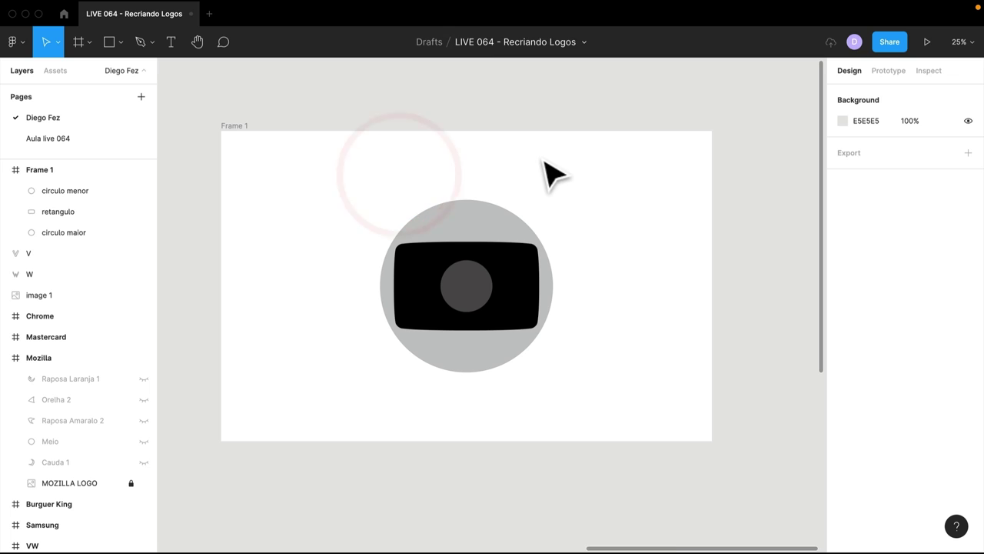
Browse Frame 1's plugins down to Mesh Gradient, then return to Figma's home file browser
{"action": "right_click", "coordinate": [541, 155]}
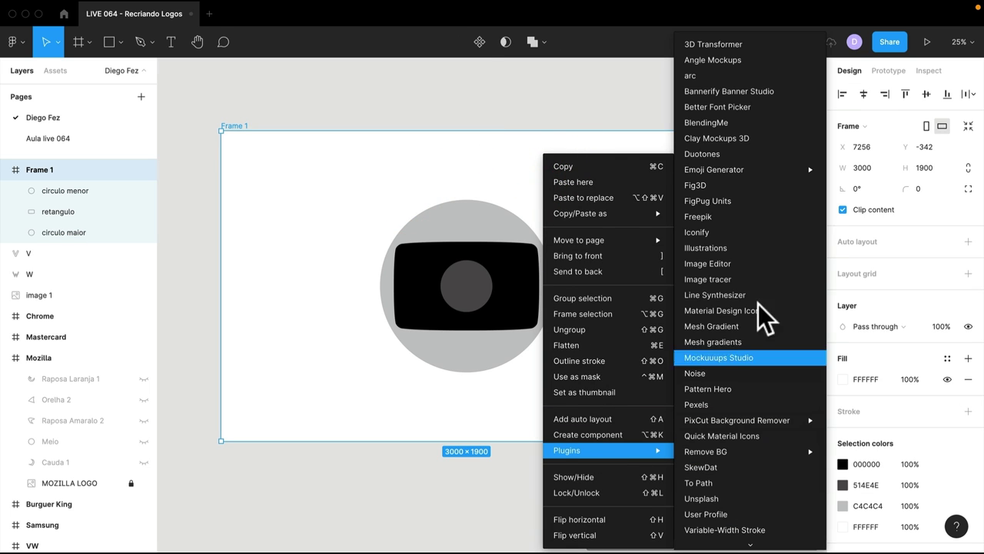
{"action": "scroll", "coordinate": [761, 335], "scroll_direction": "down", "scroll_amount": 1}
{"action": "scroll", "coordinate": [760, 334], "scroll_direction": "down", "scroll_amount": 3}
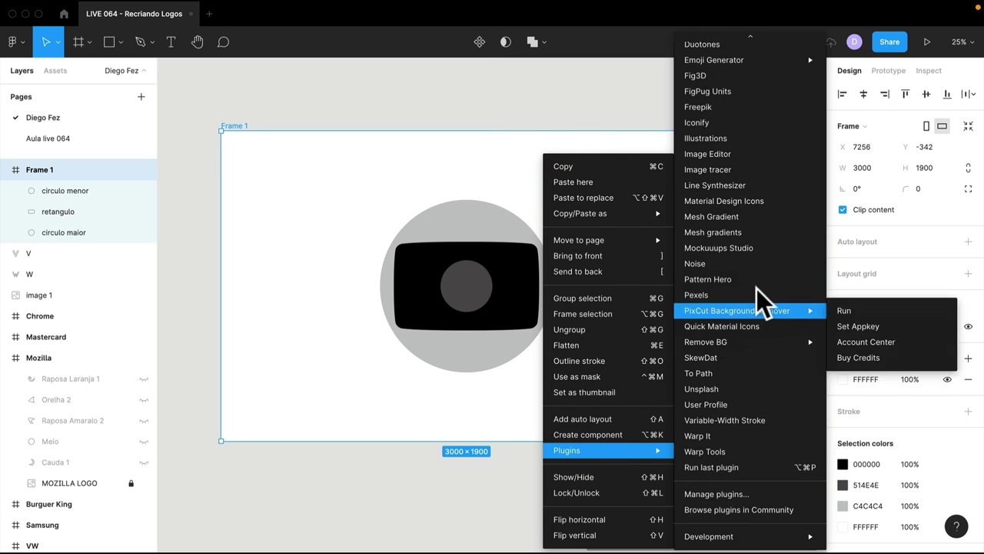
{"action": "scroll", "coordinate": [757, 281], "scroll_direction": "up", "scroll_amount": 2}
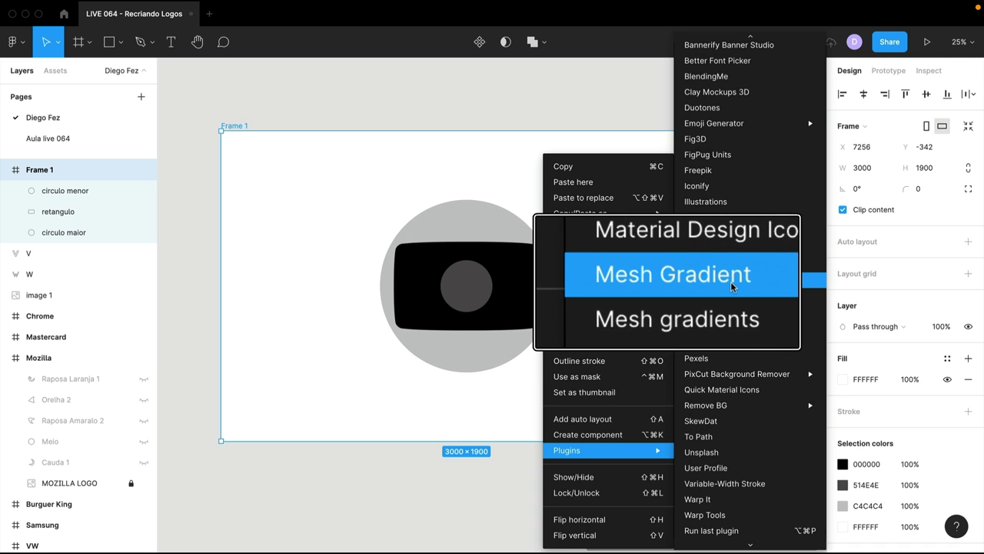
{"action": "left_click", "coordinate": [65, 15]}
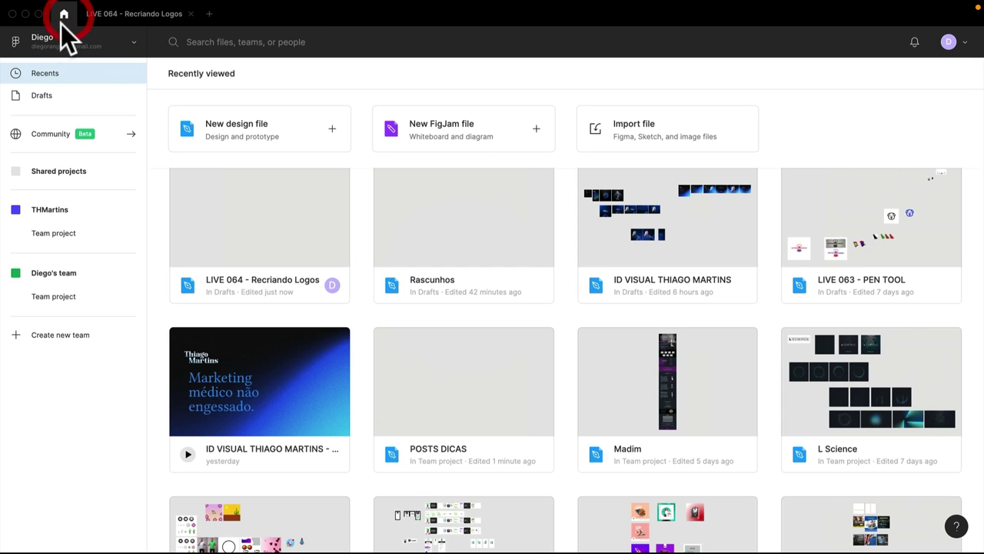
Go from the team file browser to the Figma Community's Plugins page
{"action": "left_click", "coordinate": [63, 134]}
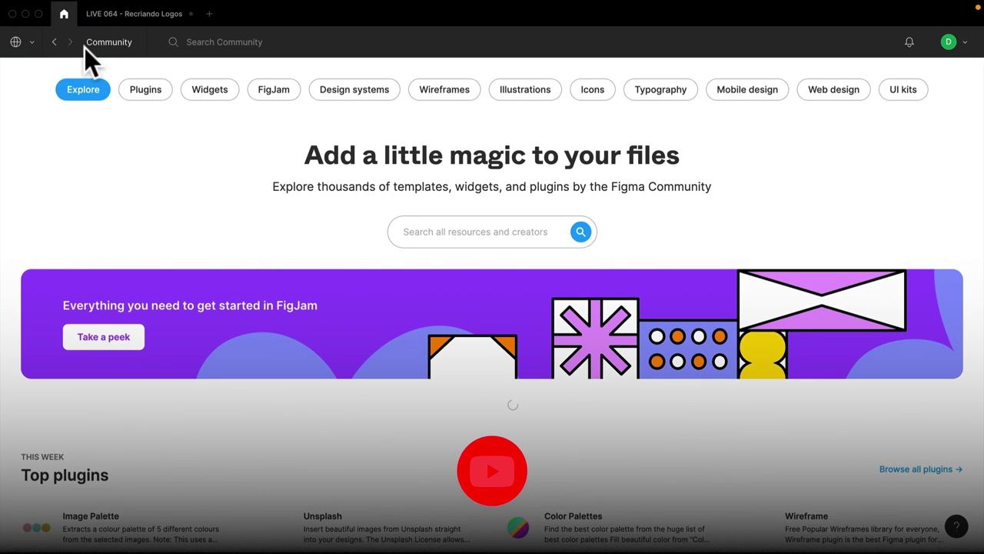
{"action": "left_click", "coordinate": [26, 42]}
{"action": "left_click", "coordinate": [31, 97]}
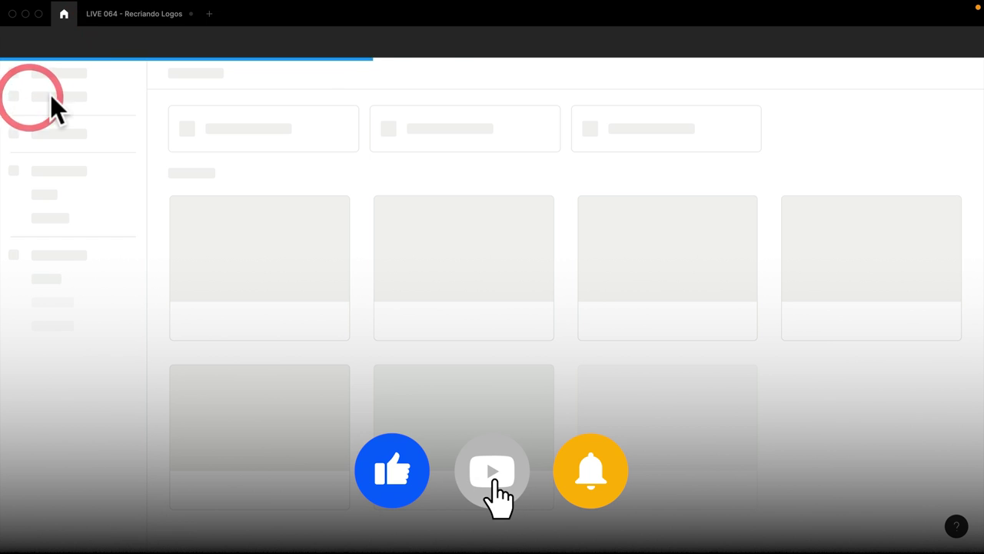
{"action": "left_click", "coordinate": [76, 130]}
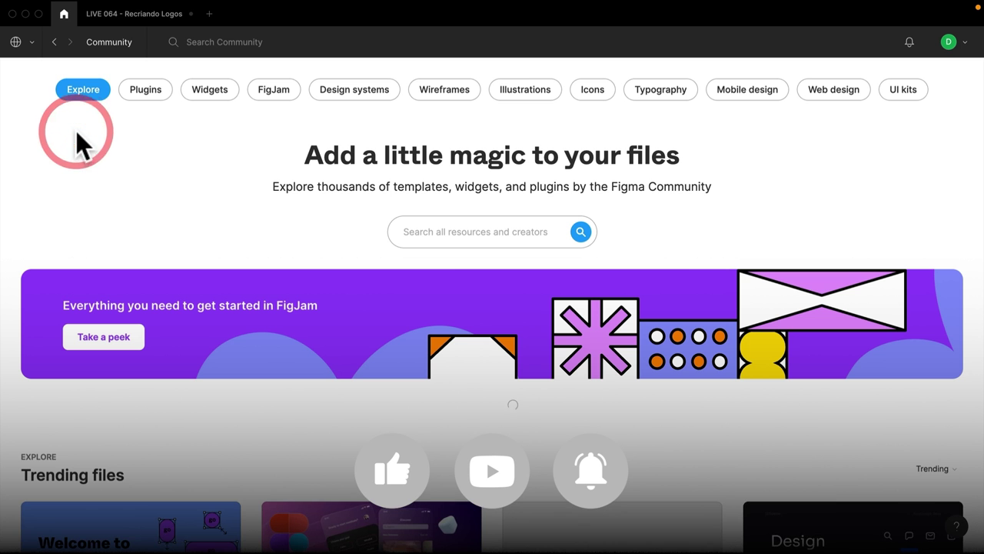
{"action": "left_click", "coordinate": [143, 91]}
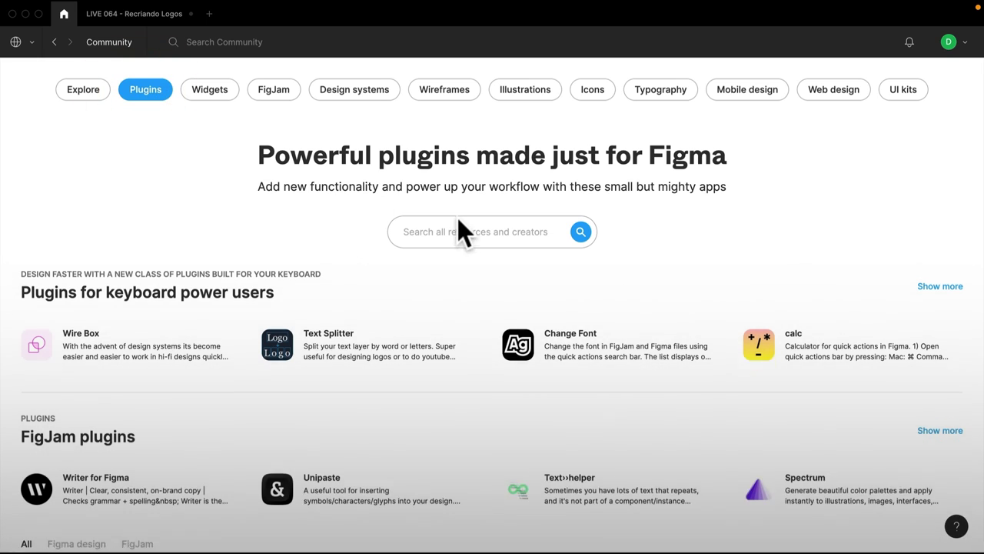
Search Community plugins for 'Ment' to confirm Mesh Gradient is installed, then return to the logo file
{"action": "left_click", "coordinate": [460, 225]}
{"action": "type", "text": "Mesh"}
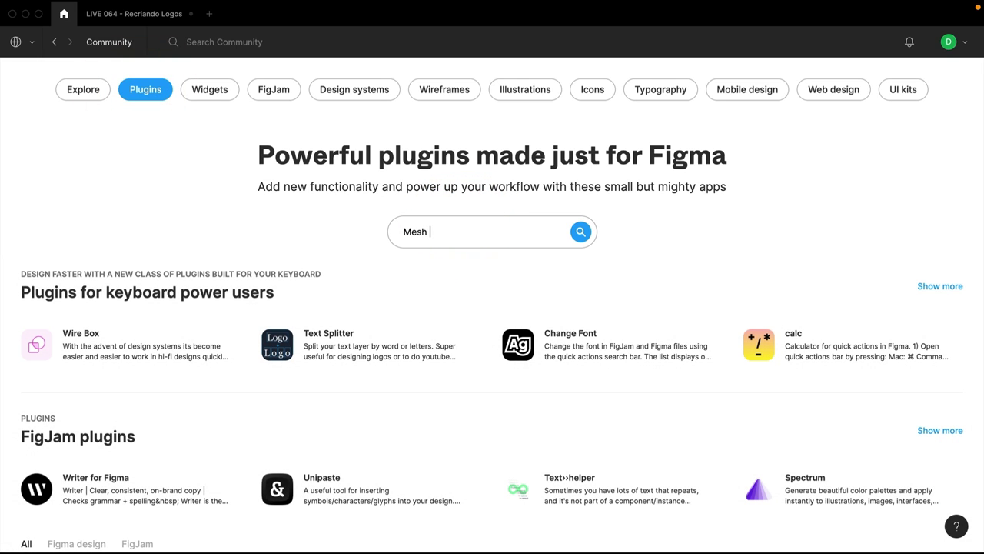
{"action": "type", "text": "nt"}
{"action": "key", "text": "Return"}
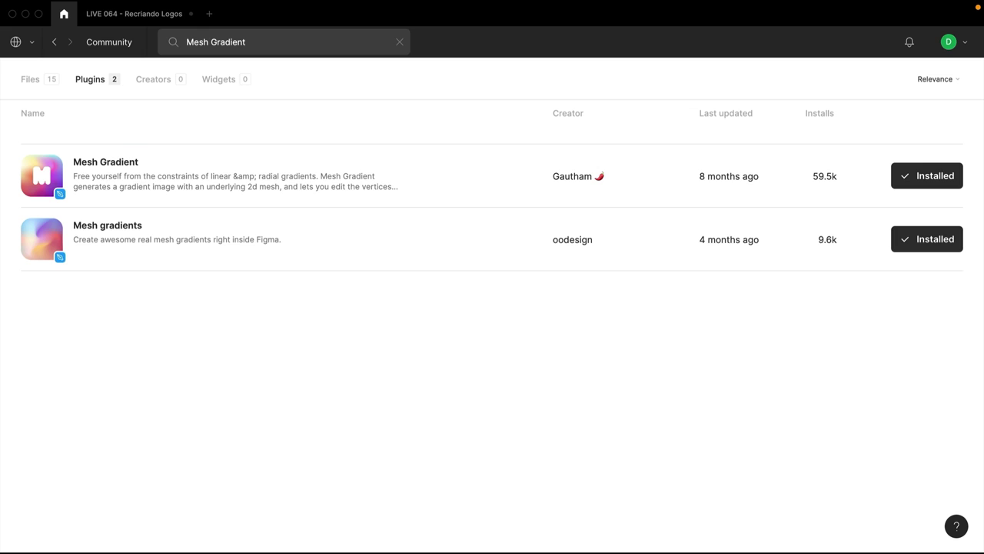
{"action": "left_click", "coordinate": [126, 12]}
{"action": "right_click", "coordinate": [571, 203]}
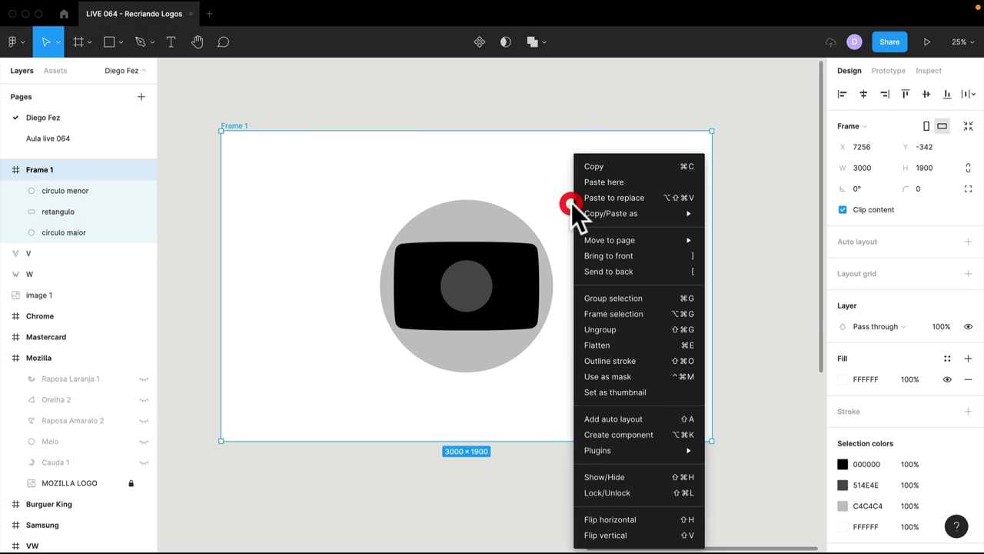
Run Mesh Gradient on Frame 1, pick a mesh point, then switch to the Google Images results
{"action": "mouse_move", "coordinate": [639, 450]}
{"action": "left_click", "coordinate": [755, 326]}
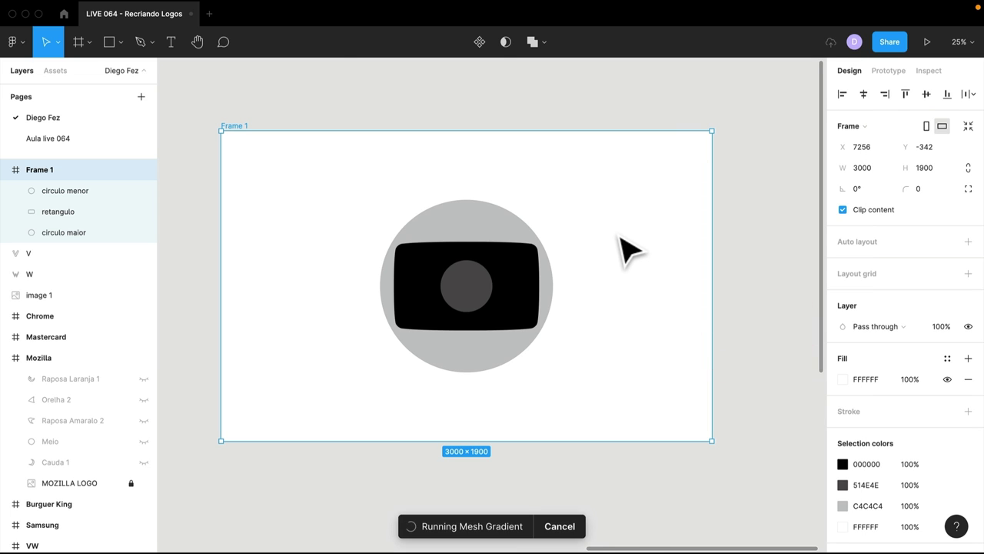
{"action": "left_click_drag", "start_coordinate": [415, 37], "coordinate": [401, 31]}
{"action": "left_click", "coordinate": [428, 162]}
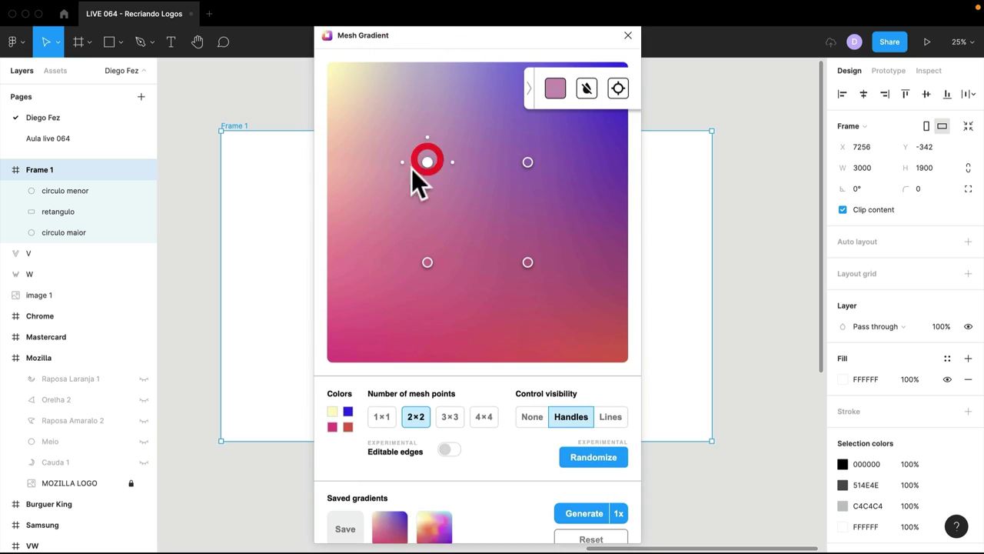
{"action": "key", "text": "ctrl+Left"}
{"action": "left_click", "coordinate": [298, 34]}
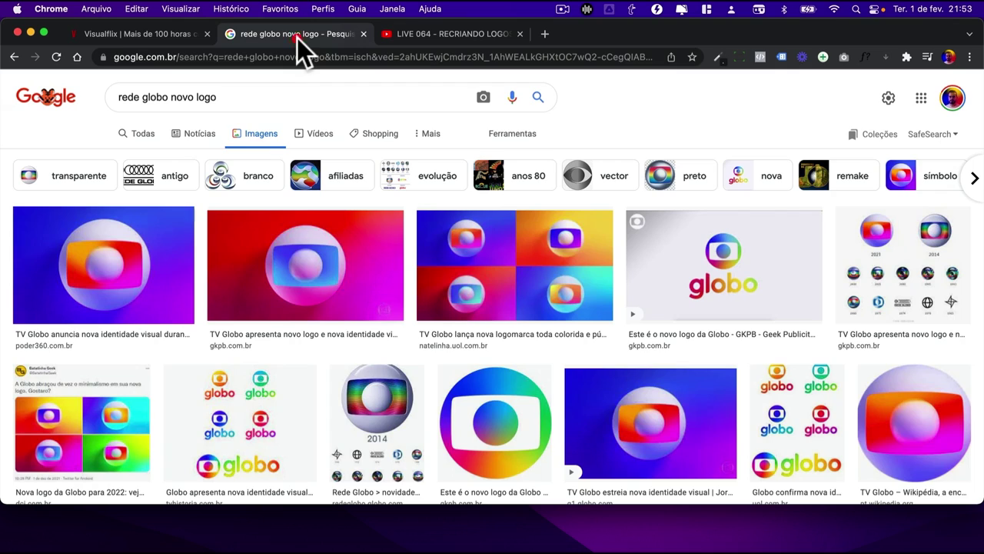
Preview the natelinha and dci.com.br Globo logo images in the Google Images results
{"action": "scroll", "coordinate": [312, 240], "scroll_direction": "down", "scroll_amount": 3}
{"action": "scroll", "coordinate": [312, 240], "scroll_direction": "down", "scroll_amount": 1}
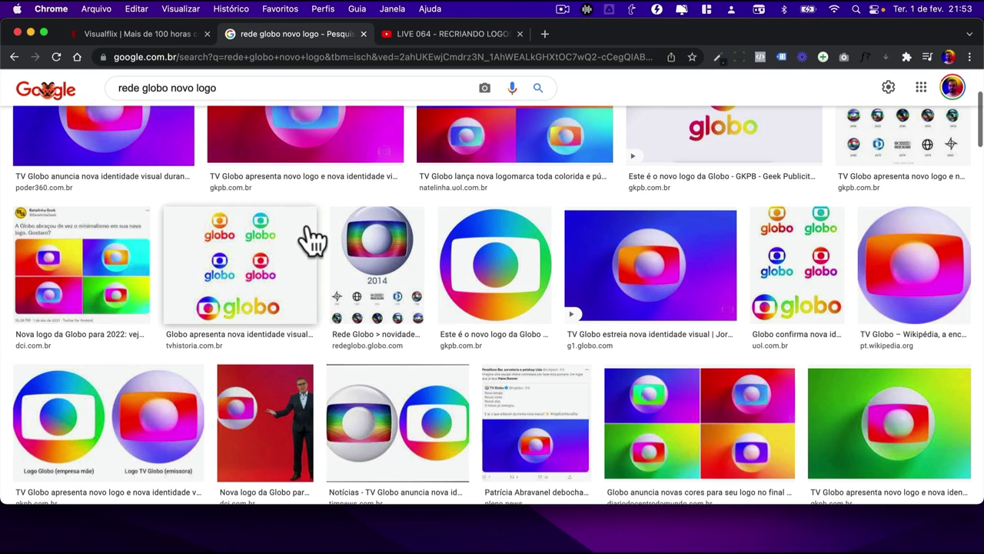
{"action": "scroll", "coordinate": [307, 237], "scroll_direction": "up", "scroll_amount": 3}
{"action": "left_click", "coordinate": [447, 229]}
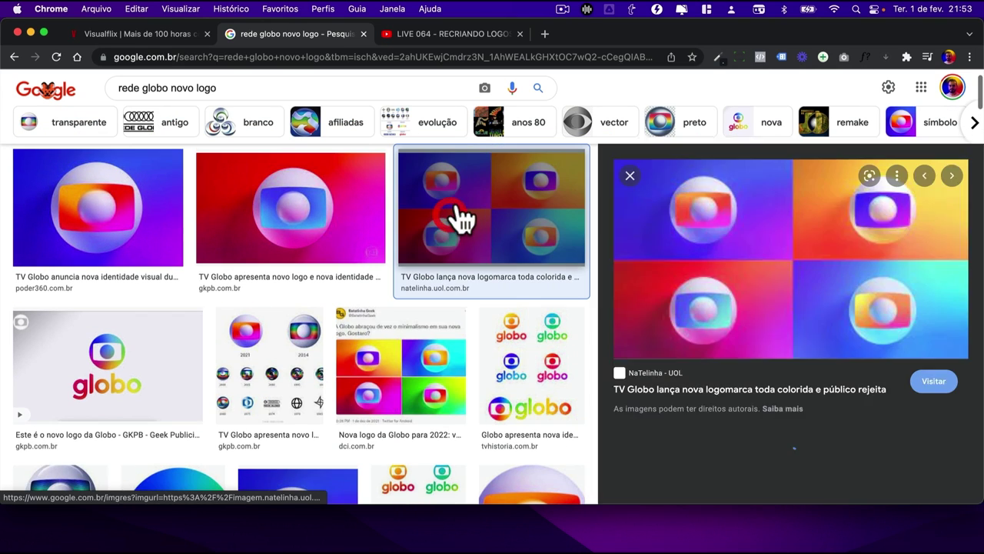
{"action": "scroll", "coordinate": [831, 306], "scroll_direction": "down", "scroll_amount": 1}
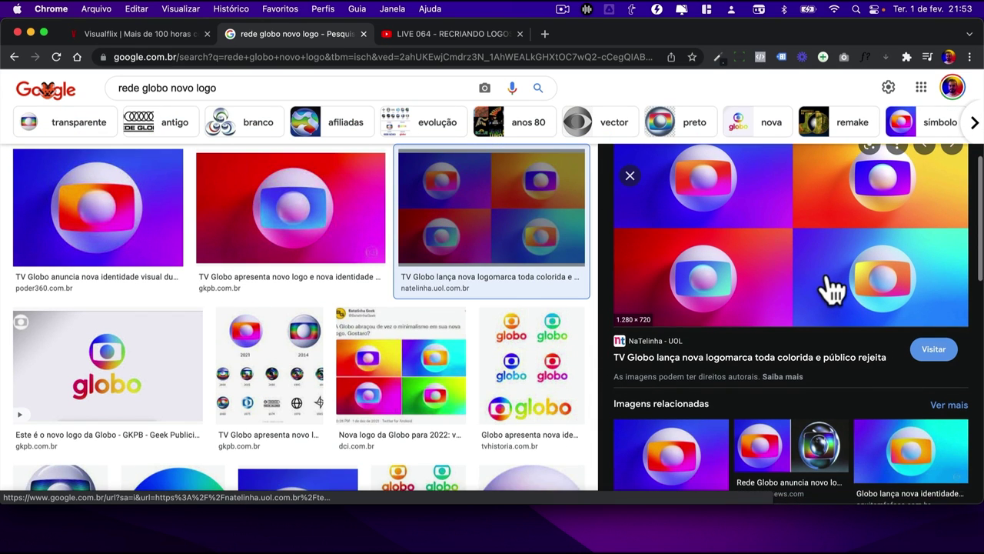
{"action": "scroll", "coordinate": [723, 278], "scroll_direction": "up", "scroll_amount": 1}
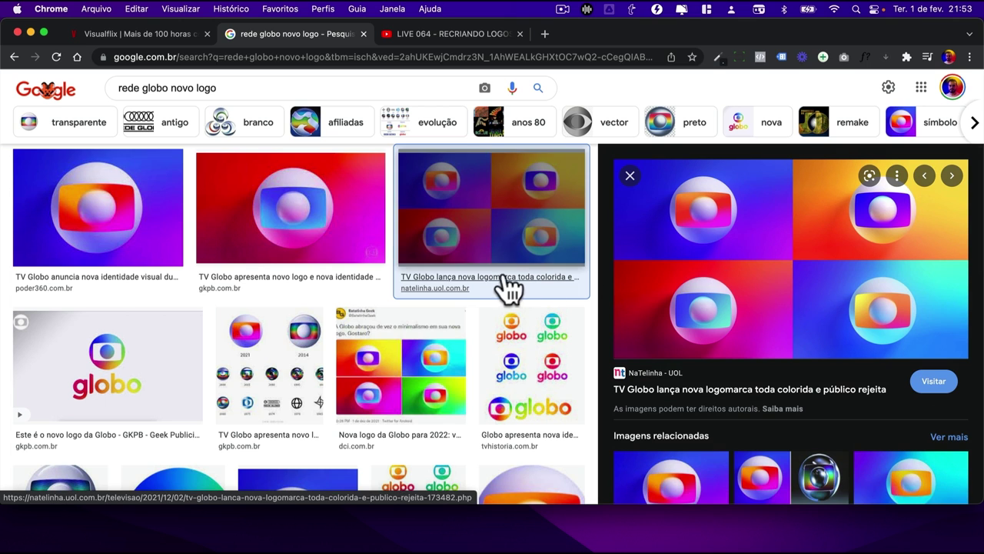
{"action": "scroll", "coordinate": [415, 289], "scroll_direction": "down", "scroll_amount": 5}
{"action": "left_click", "coordinate": [395, 193]}
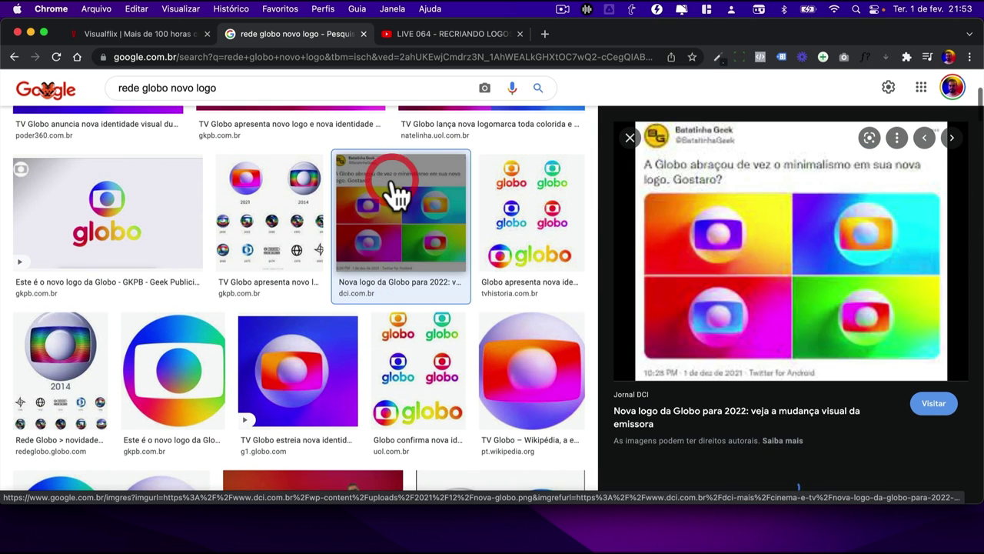
Preview the FUTEBOL 2021 Globo logo image, then switch back to Figma
{"action": "scroll", "coordinate": [395, 198], "scroll_direction": "down", "scroll_amount": 5}
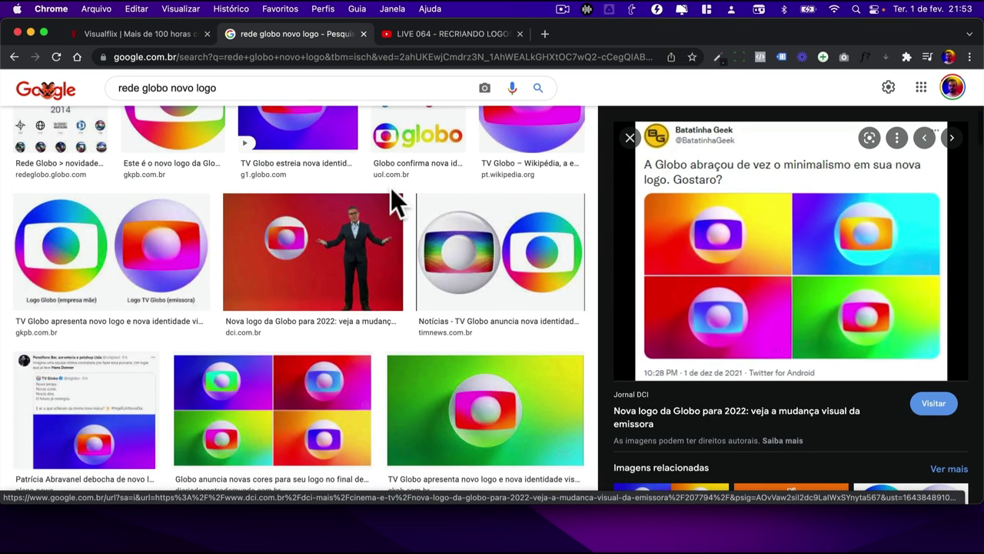
{"action": "scroll", "coordinate": [395, 201], "scroll_direction": "down", "scroll_amount": 4}
{"action": "scroll", "coordinate": [246, 303], "scroll_direction": "down", "scroll_amount": 4}
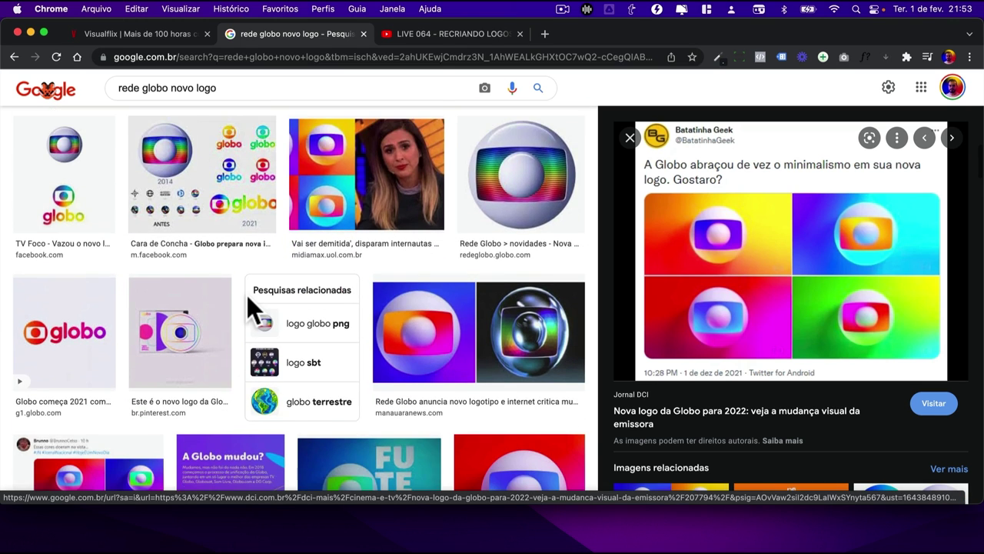
{"action": "scroll", "coordinate": [247, 300], "scroll_direction": "down", "scroll_amount": 2}
{"action": "scroll", "coordinate": [247, 300], "scroll_direction": "down", "scroll_amount": 2}
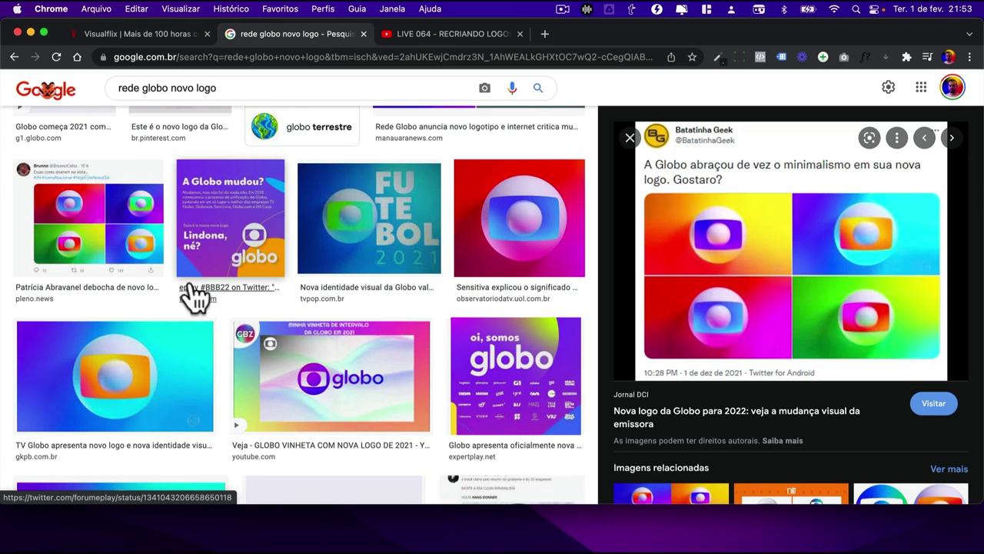
{"action": "left_click", "coordinate": [372, 244]}
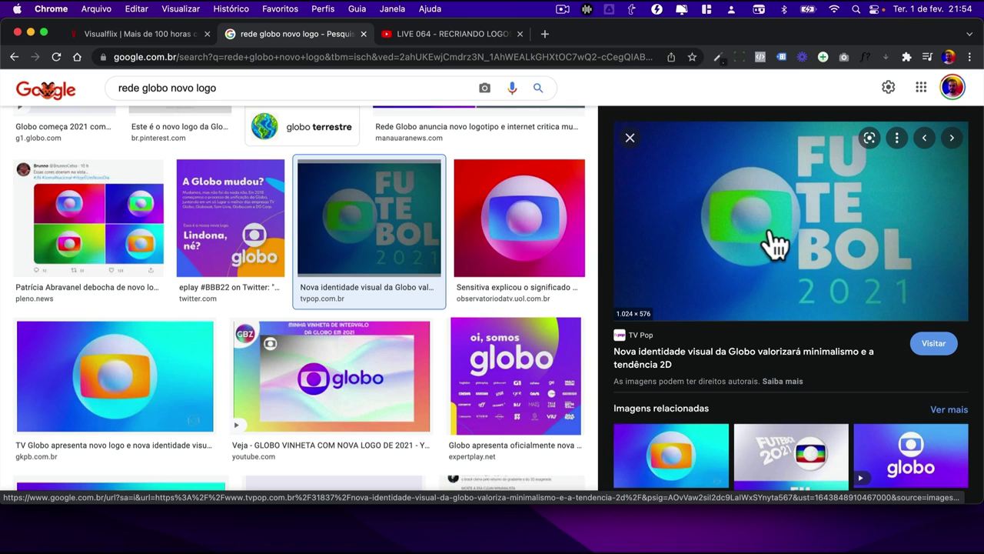
{"action": "key", "text": "ctrl+Right"}
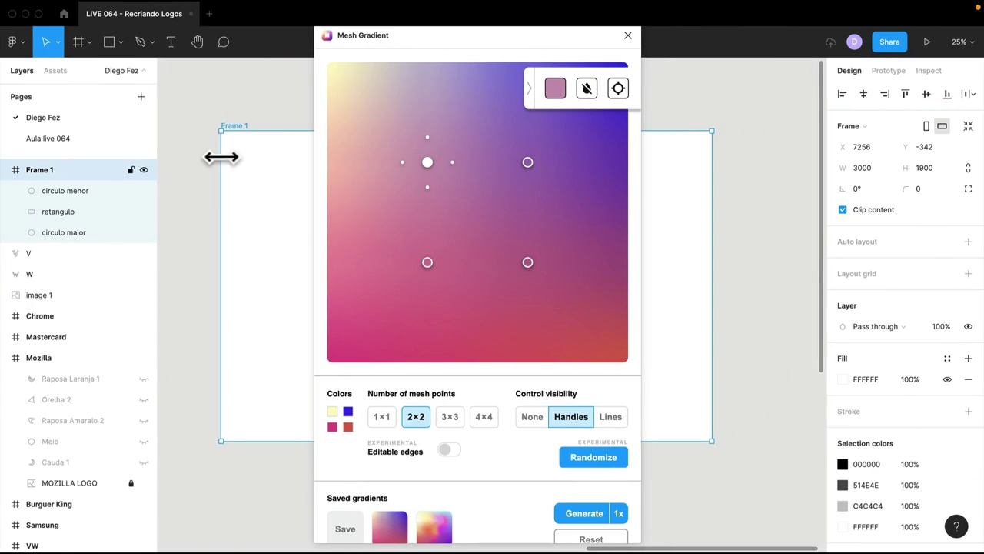
Pull the mesh's top-left point inward to reshape the gradient
{"action": "scroll", "coordinate": [233, 176], "scroll_direction": "right", "scroll_amount": 5}
{"action": "scroll", "coordinate": [232, 176], "scroll_direction": "right", "scroll_amount": 5}
{"action": "scroll", "coordinate": [233, 176], "scroll_direction": "right", "scroll_amount": 5}
{"action": "scroll", "coordinate": [208, 235], "scroll_direction": "left", "scroll_amount": 2}
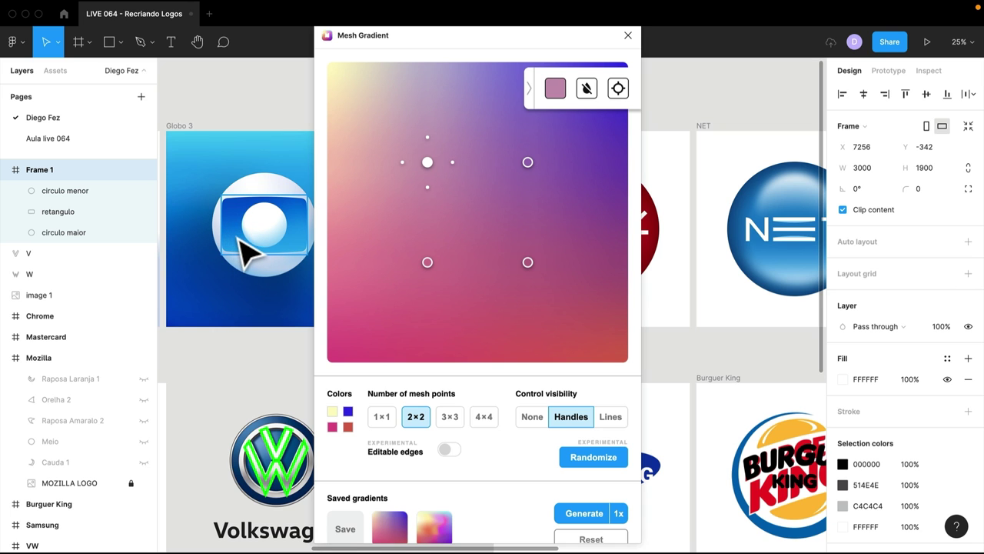
{"action": "scroll", "coordinate": [242, 250], "scroll_direction": "right", "scroll_amount": 2}
{"action": "scroll", "coordinate": [246, 250], "scroll_direction": "right", "scroll_amount": 5}
{"action": "scroll", "coordinate": [250, 249], "scroll_direction": "right", "scroll_amount": 5}
{"action": "scroll", "coordinate": [258, 248], "scroll_direction": "right", "scroll_amount": 3}
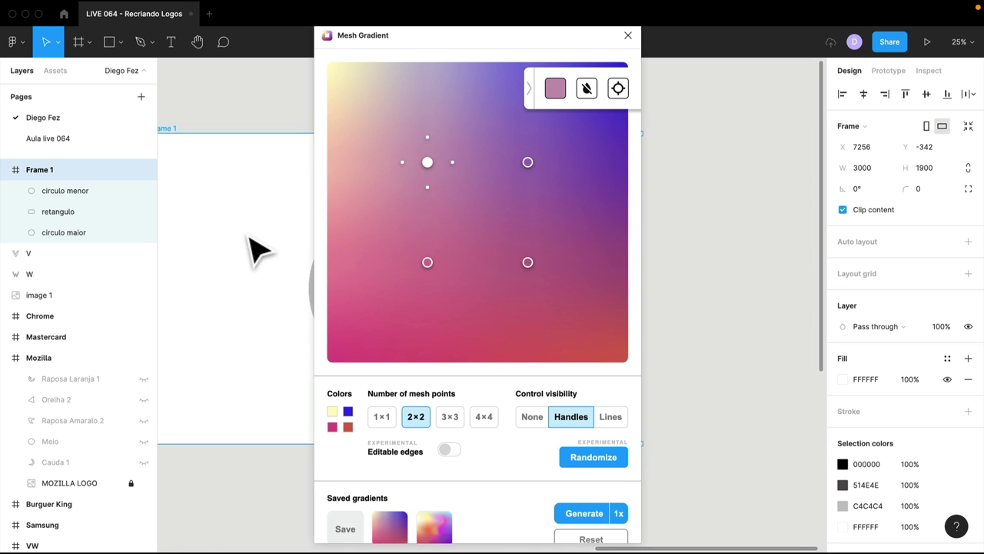
{"action": "scroll", "coordinate": [250, 242], "scroll_direction": "right", "scroll_amount": 2}
{"action": "scroll", "coordinate": [256, 250], "scroll_direction": "right", "scroll_amount": 3}
{"action": "scroll", "coordinate": [259, 253], "scroll_direction": "right", "scroll_amount": 1}
{"action": "mouse_move", "coordinate": [428, 161]}
{"action": "left_mouse_down"}
{"action": "mouse_move", "coordinate": [382, 268]}
{"action": "mouse_move", "coordinate": [487, 282]}
{"action": "mouse_move", "coordinate": [422, 160]}
{"action": "mouse_move", "coordinate": [346, 220]}
{"action": "mouse_move", "coordinate": [433, 296]}
{"action": "mouse_move", "coordinate": [420, 185]}
{"action": "mouse_move", "coordinate": [404, 146]}
{"action": "mouse_move", "coordinate": [411, 149]}
{"action": "left_mouse_up"}
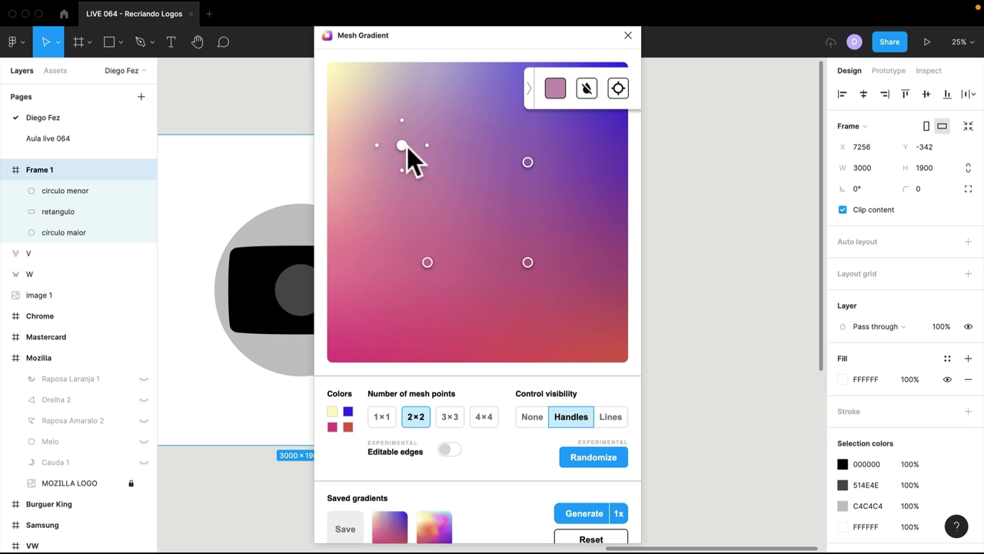
Change the first gradient colour to a rich deep blue, #052897, and copy its hex code
{"action": "left_click", "coordinate": [332, 412]}
{"action": "left_click_drag", "start_coordinate": [400, 461], "coordinate": [445, 462]}
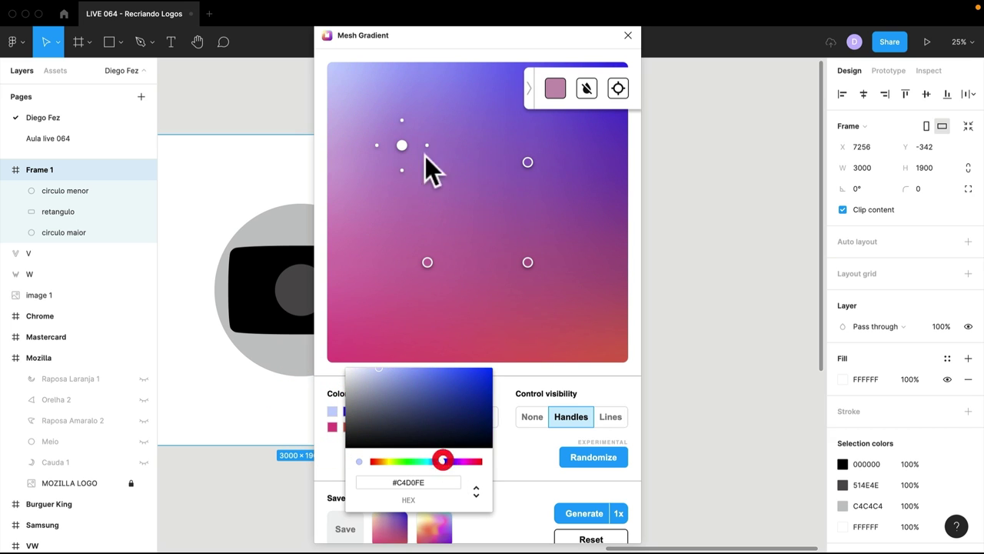
{"action": "left_click_drag", "start_coordinate": [476, 408], "coordinate": [486, 415]}
{"action": "left_click", "coordinate": [486, 415]}
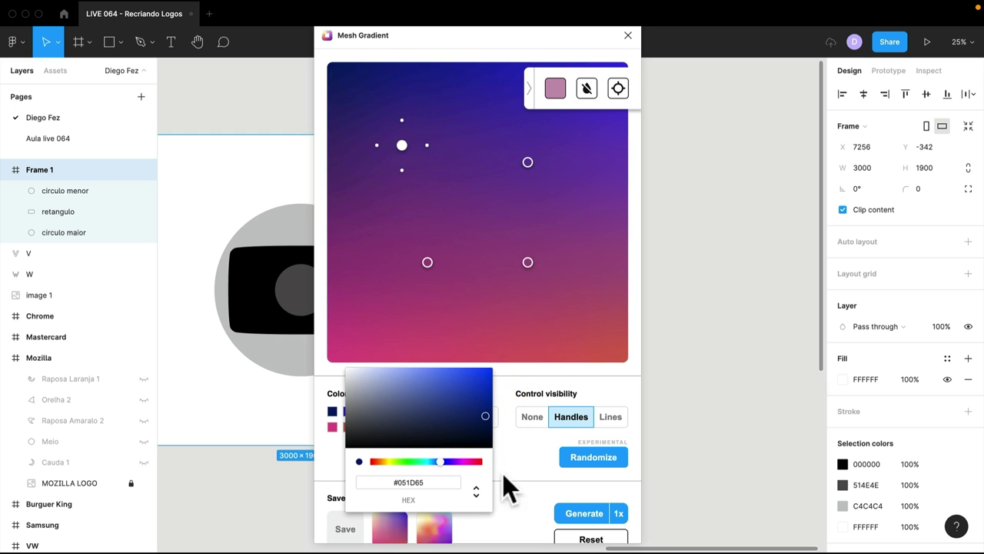
{"action": "left_click_drag", "start_coordinate": [485, 408], "coordinate": [488, 400]}
{"action": "left_click", "coordinate": [428, 482]}
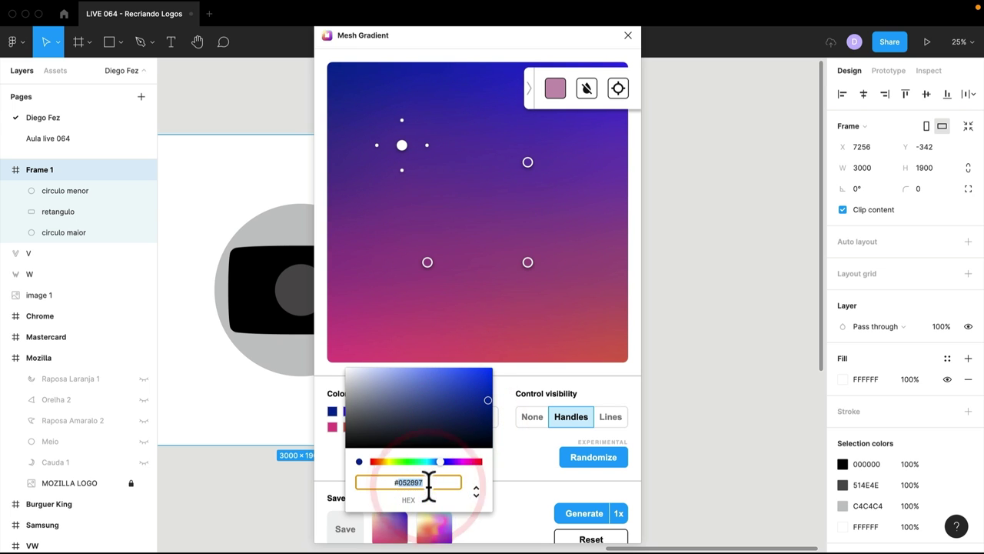
Set the second colour to navy, the third to cyan #4CC5DC, the fourth to navy 052897
{"action": "left_click", "coordinate": [482, 454]}
{"action": "left_click", "coordinate": [347, 411]}
{"action": "left_click", "coordinate": [390, 481]}
{"action": "left_click", "coordinate": [331, 428]}
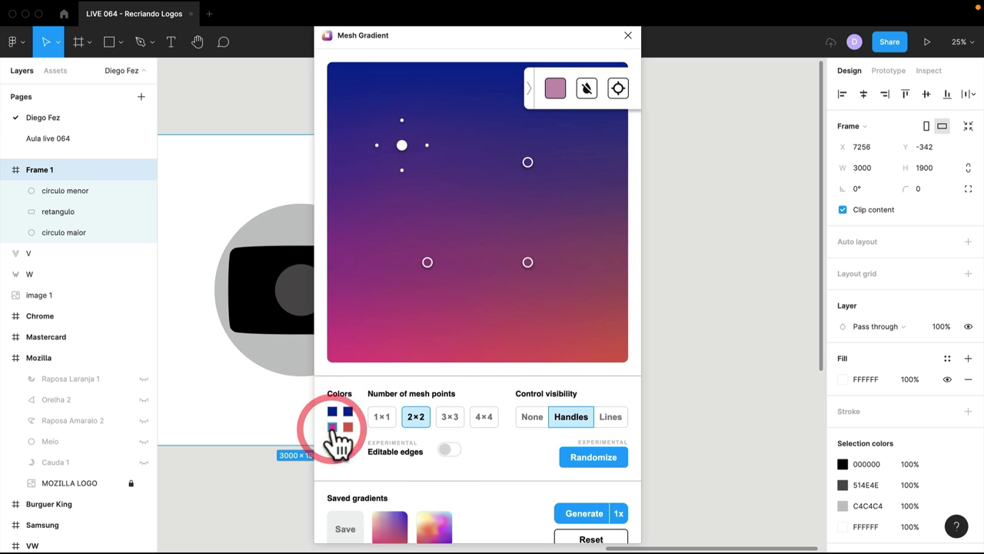
{"action": "left_click", "coordinate": [332, 426]}
{"action": "left_click", "coordinate": [430, 474]}
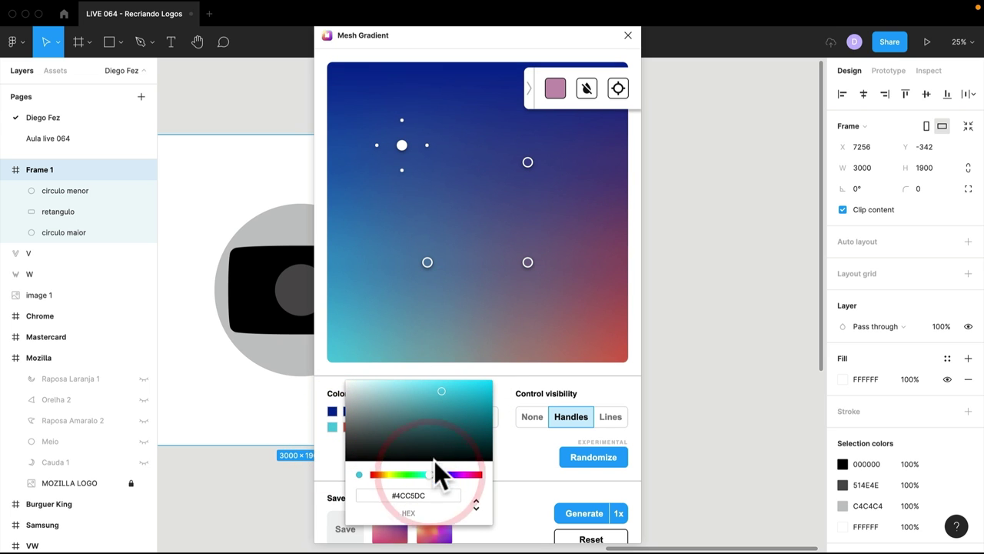
{"action": "left_click", "coordinate": [328, 447]}
{"action": "left_click", "coordinate": [347, 427]}
{"action": "left_click", "coordinate": [399, 494]}
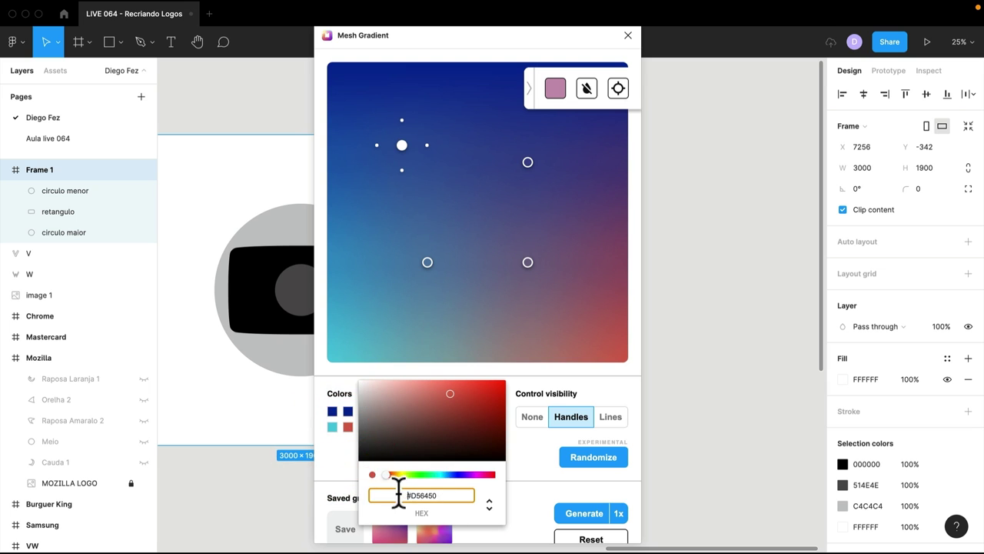
{"action": "key", "text": "Return"}
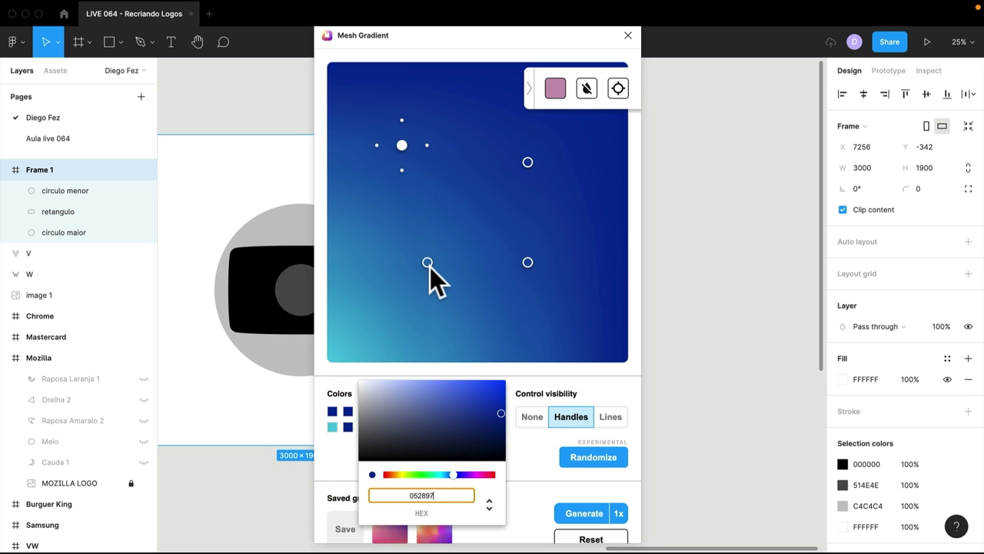
Drag the lower-left mesh point down and left to shape the cyan glow
{"action": "left_click", "coordinate": [428, 263]}
{"action": "left_click_drag", "start_coordinate": [427, 262], "coordinate": [418, 292]}
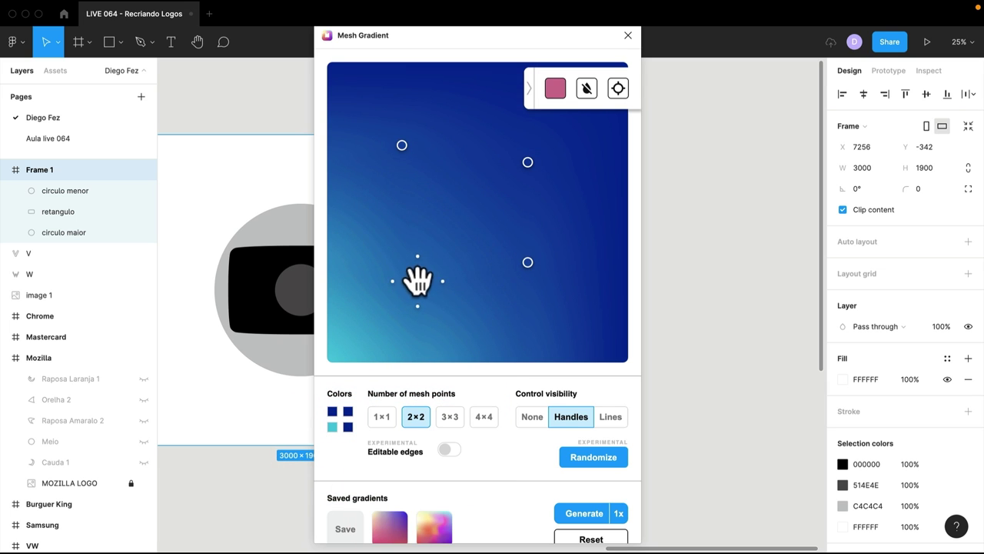
{"action": "mouse_move", "coordinate": [431, 280]}
{"action": "left_mouse_down"}
{"action": "mouse_move", "coordinate": [523, 161]}
{"action": "mouse_move", "coordinate": [474, 202]}
{"action": "mouse_move", "coordinate": [387, 248]}
{"action": "mouse_move", "coordinate": [353, 305]}
{"action": "mouse_move", "coordinate": [378, 325]}
{"action": "mouse_move", "coordinate": [344, 303]}
{"action": "mouse_move", "coordinate": [345, 340]}
{"action": "mouse_move", "coordinate": [441, 340]}
{"action": "mouse_move", "coordinate": [459, 241]}
{"action": "mouse_move", "coordinate": [325, 315]}
{"action": "mouse_move", "coordinate": [392, 297]}
{"action": "left_mouse_up"}
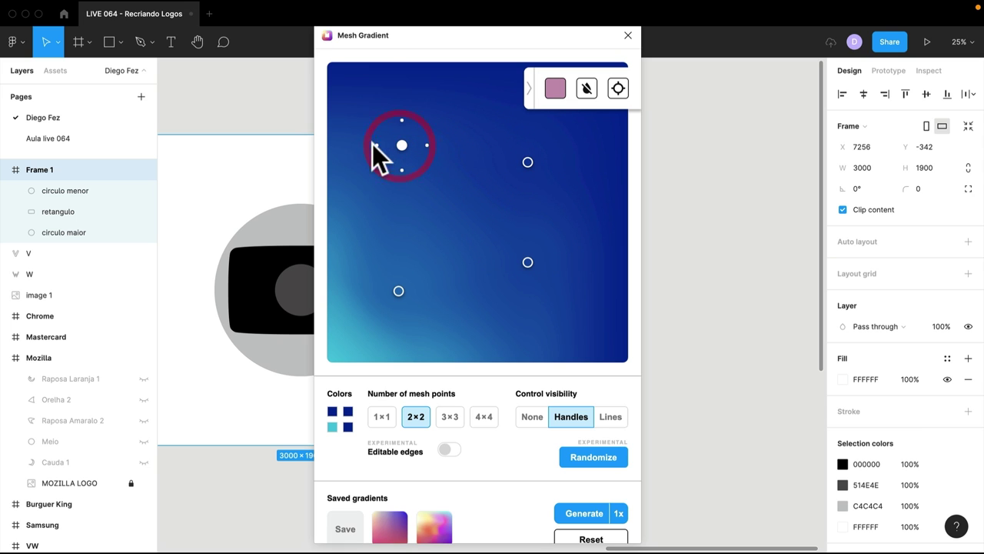
Bend a control handle, nudge the central mesh point right, and set output scale to 5x
{"action": "left_click", "coordinate": [352, 151]}
{"action": "left_click_drag", "start_coordinate": [402, 170], "coordinate": [418, 200]}
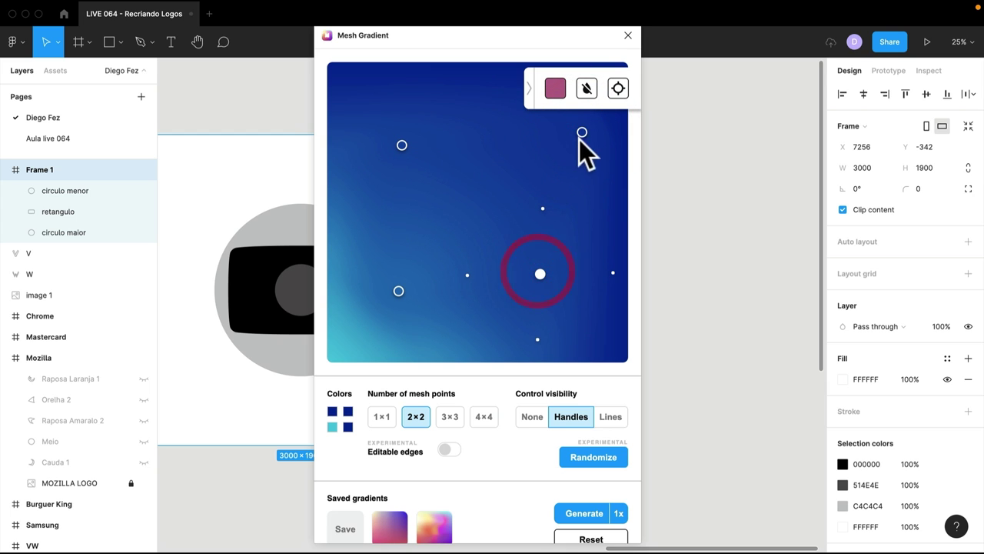
{"action": "left_click_drag", "start_coordinate": [410, 289], "coordinate": [425, 282]}
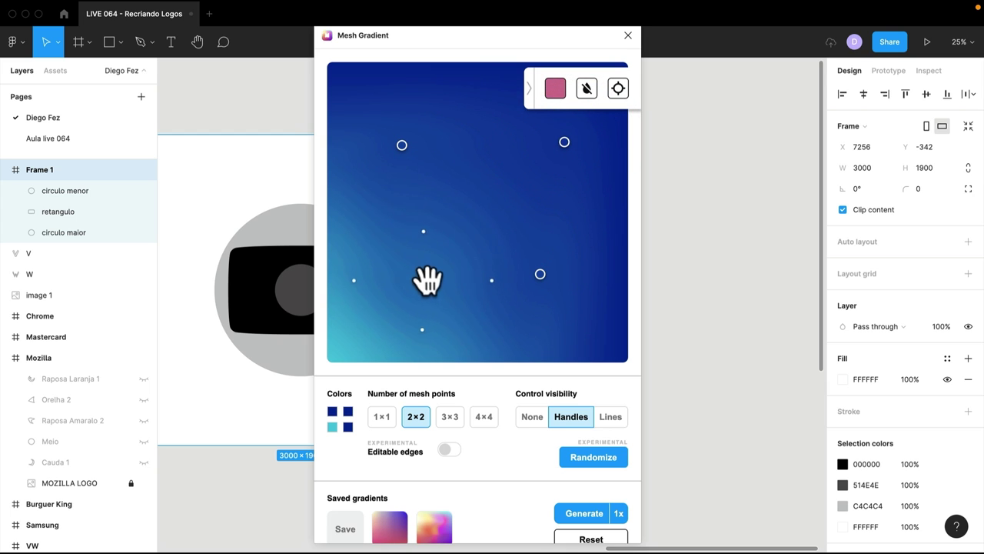
{"action": "left_click", "coordinate": [396, 147]}
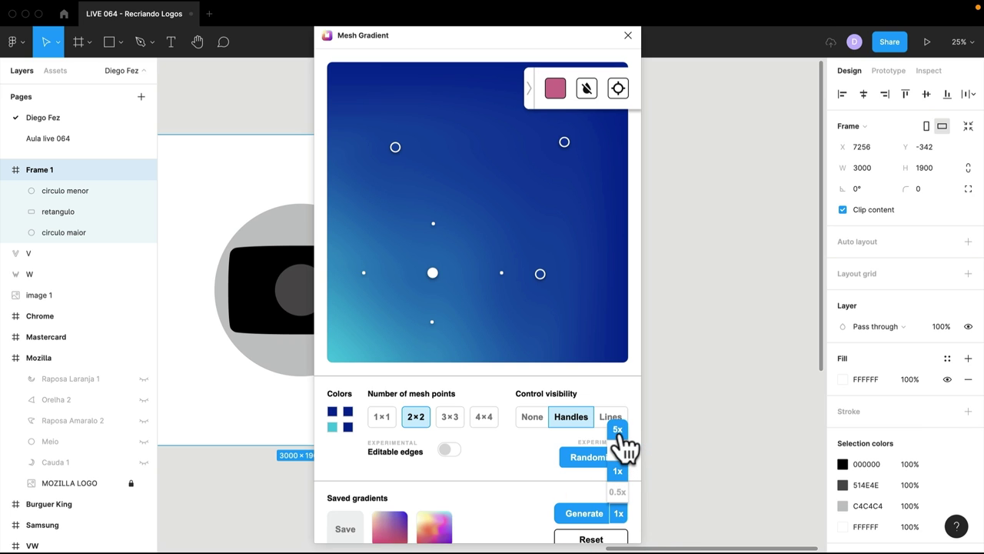
{"action": "left_click", "coordinate": [618, 430]}
Generate the gradient image, close the plugin, and move the image into Frame 1
{"action": "left_click", "coordinate": [589, 514]}
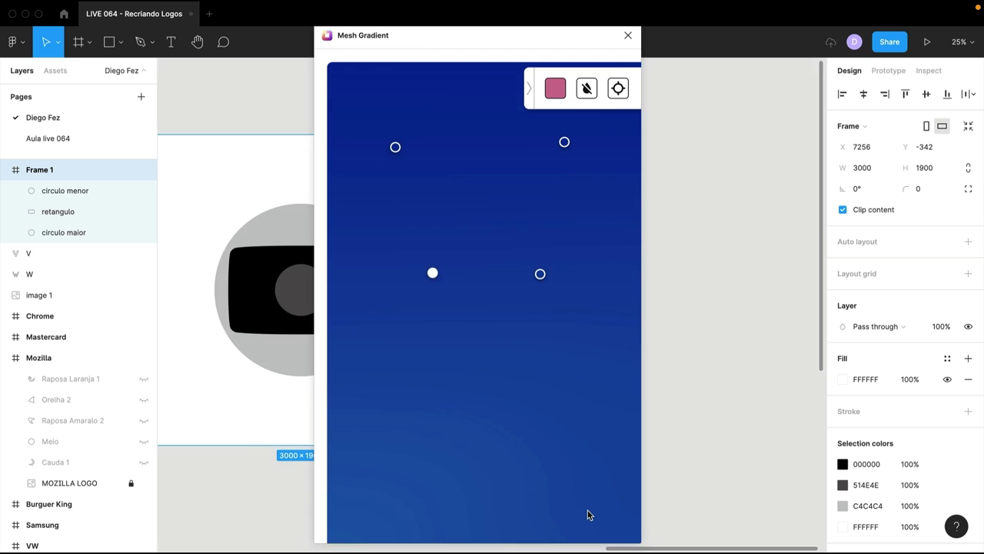
{"action": "left_click", "coordinate": [628, 36]}
{"action": "left_click", "coordinate": [552, 224]}
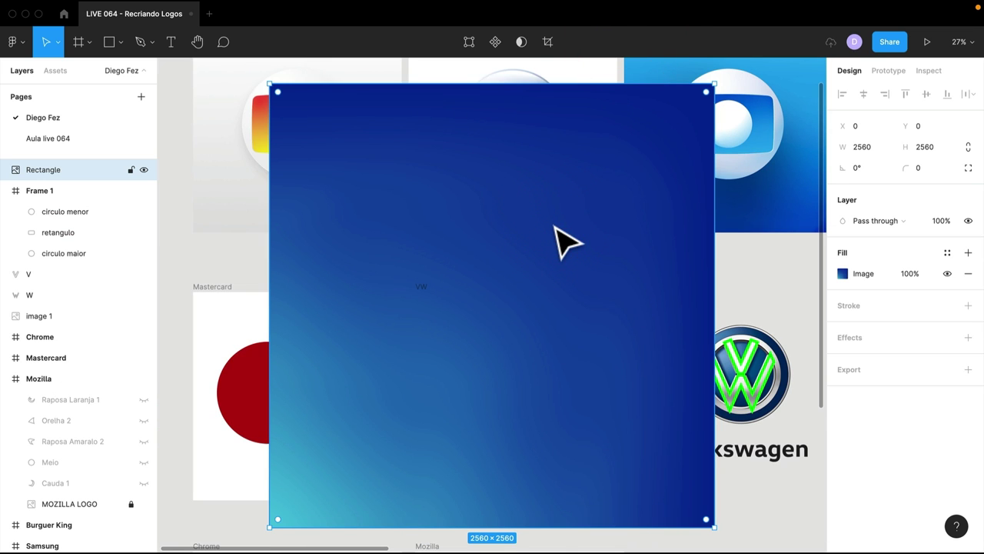
{"action": "key", "text": "minus"}
{"action": "scroll", "coordinate": [461, 300], "scroll_direction": "right", "scroll_amount": 3}
{"action": "left_click_drag", "start_coordinate": [428, 308], "coordinate": [740, 302]}
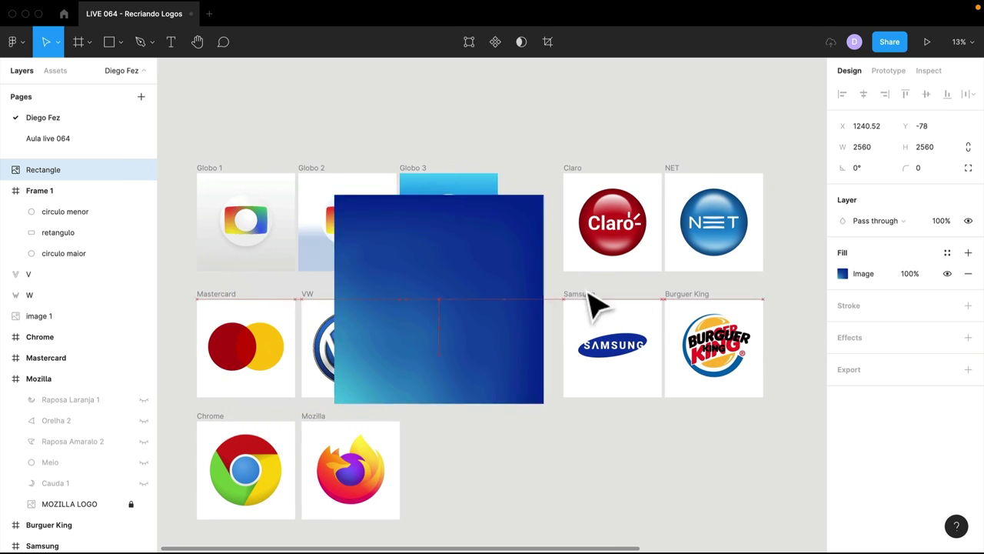
{"action": "scroll", "coordinate": [599, 315], "scroll_direction": "right", "scroll_amount": 6}
{"action": "left_click_drag", "start_coordinate": [464, 319], "coordinate": [709, 301]}
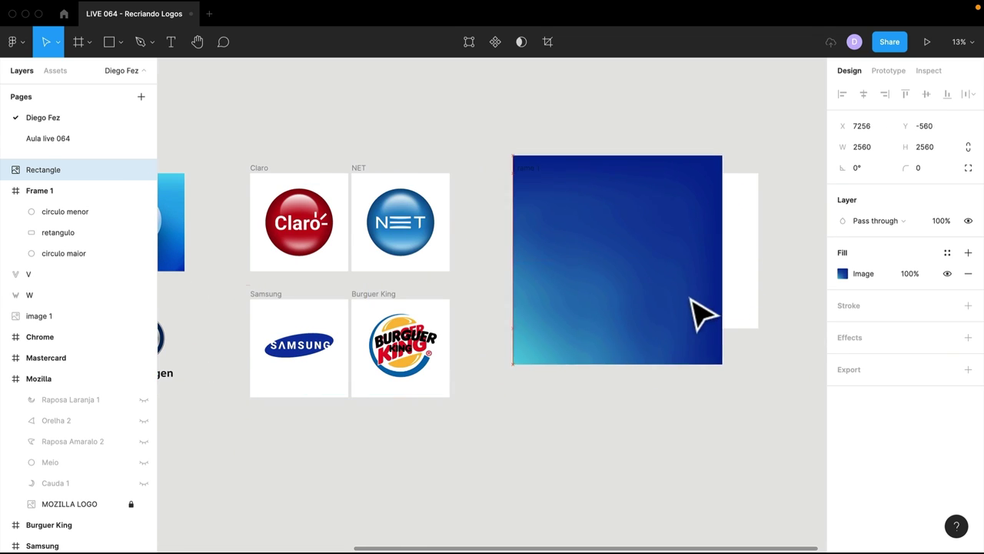
Rename the new gradient rectangle's layer, typing 'degr'
{"action": "scroll", "coordinate": [709, 309], "scroll_direction": "up", "scroll_amount": 3}
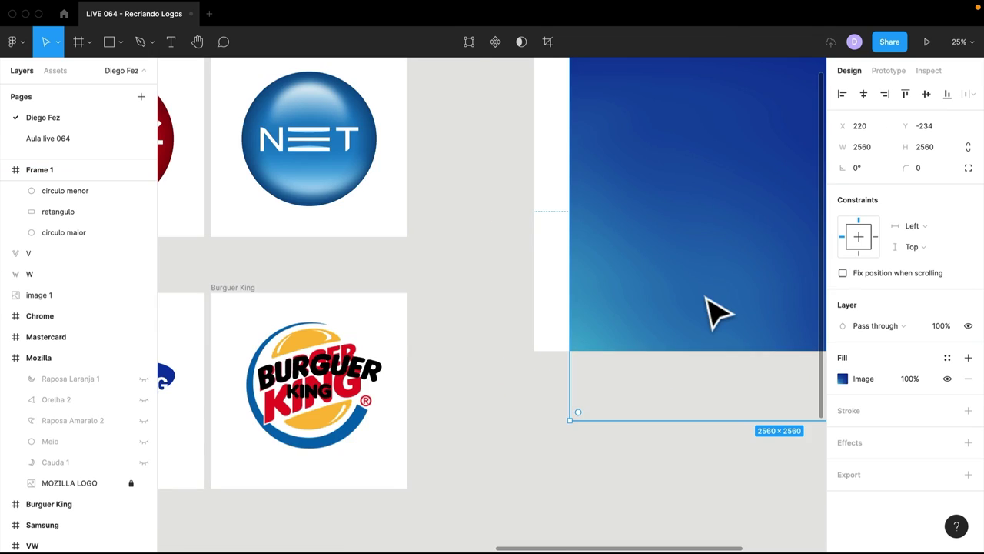
{"action": "scroll", "coordinate": [709, 309], "scroll_direction": "right", "scroll_amount": 5}
{"action": "scroll", "coordinate": [709, 309], "scroll_direction": "up", "scroll_amount": 3}
{"action": "scroll", "coordinate": [711, 311], "scroll_direction": "left", "scroll_amount": 1}
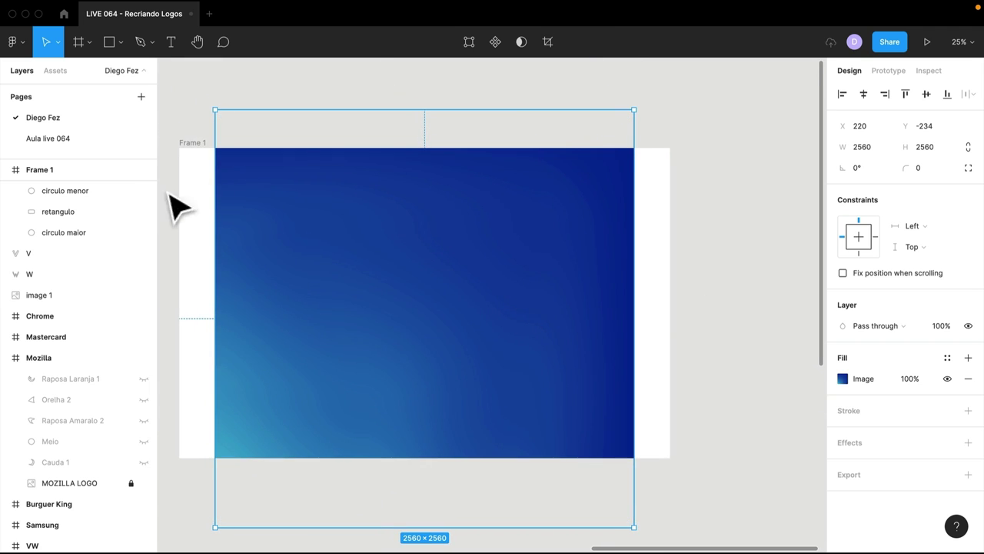
{"action": "left_click", "coordinate": [63, 193]}
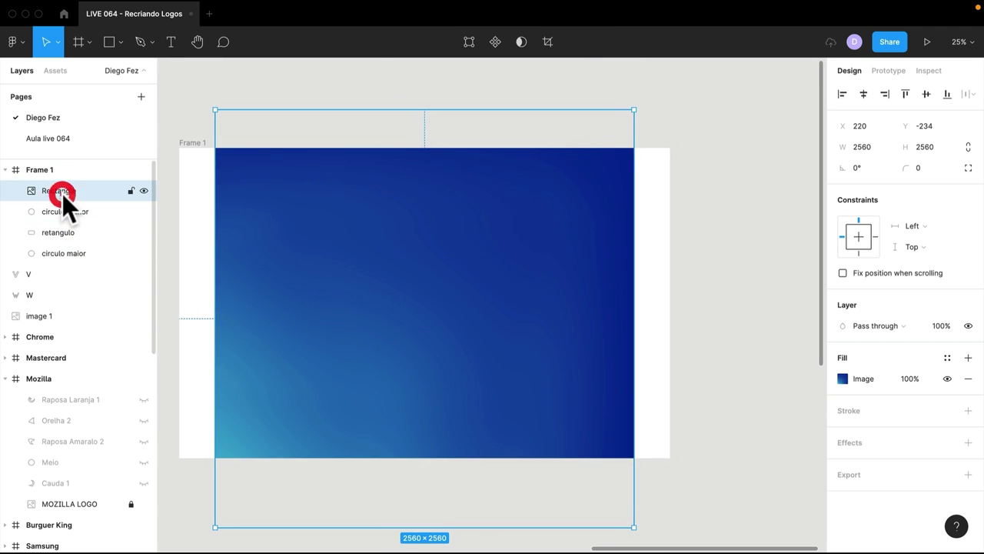
{"action": "double_click", "coordinate": [63, 194]}
{"action": "type", "text": "degr"}
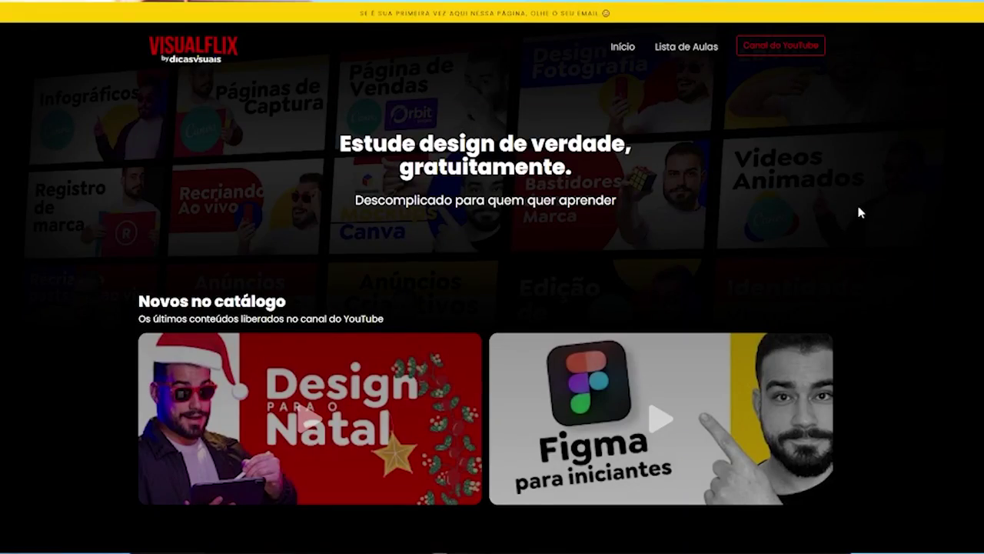
{"action": "scroll", "coordinate": [859, 208], "scroll_direction": "down", "scroll_amount": 1}
{"action": "scroll", "coordinate": [858, 208], "scroll_direction": "down", "scroll_amount": 1}
{"action": "scroll", "coordinate": [859, 207], "scroll_direction": "down", "scroll_amount": 4}
{"action": "scroll", "coordinate": [859, 207], "scroll_direction": "down", "scroll_amount": 4}
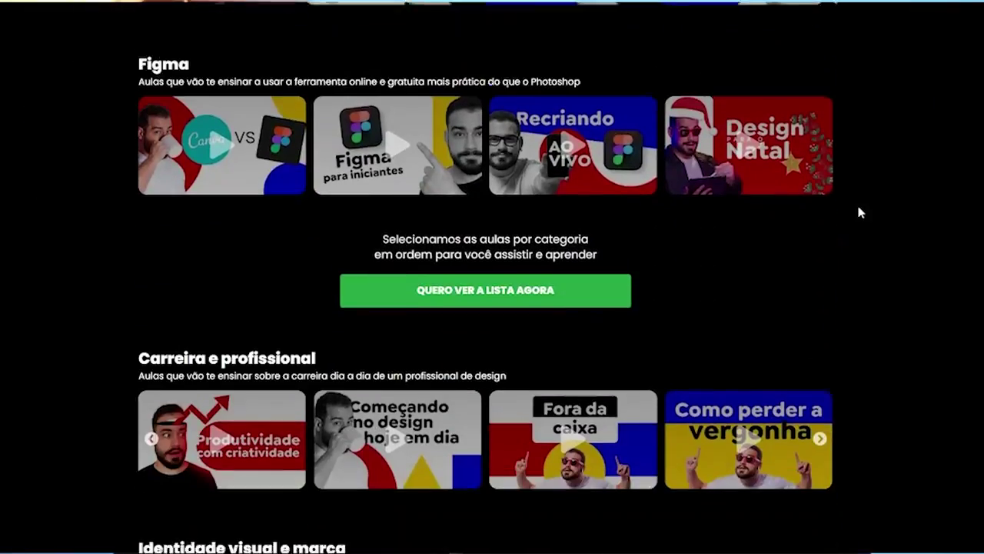
{"action": "scroll", "coordinate": [858, 208], "scroll_direction": "down", "scroll_amount": 1}
{"action": "scroll", "coordinate": [859, 207], "scroll_direction": "down", "scroll_amount": 3}
{"action": "scroll", "coordinate": [859, 208], "scroll_direction": "down", "scroll_amount": 3}
{"action": "scroll", "coordinate": [858, 207], "scroll_direction": "down", "scroll_amount": 1}
{"action": "scroll", "coordinate": [858, 212], "scroll_direction": "down", "scroll_amount": 3}
{"action": "scroll", "coordinate": [859, 212], "scroll_direction": "down", "scroll_amount": 4}
{"action": "scroll", "coordinate": [858, 211], "scroll_direction": "down", "scroll_amount": 1}
{"action": "left_click", "coordinate": [819, 355]}
{"action": "left_click", "coordinate": [819, 355]}
{"action": "left_click", "coordinate": [820, 356]}
{"action": "scroll", "coordinate": [820, 355], "scroll_direction": "down", "scroll_amount": 2}
{"action": "left_click", "coordinate": [819, 392]}
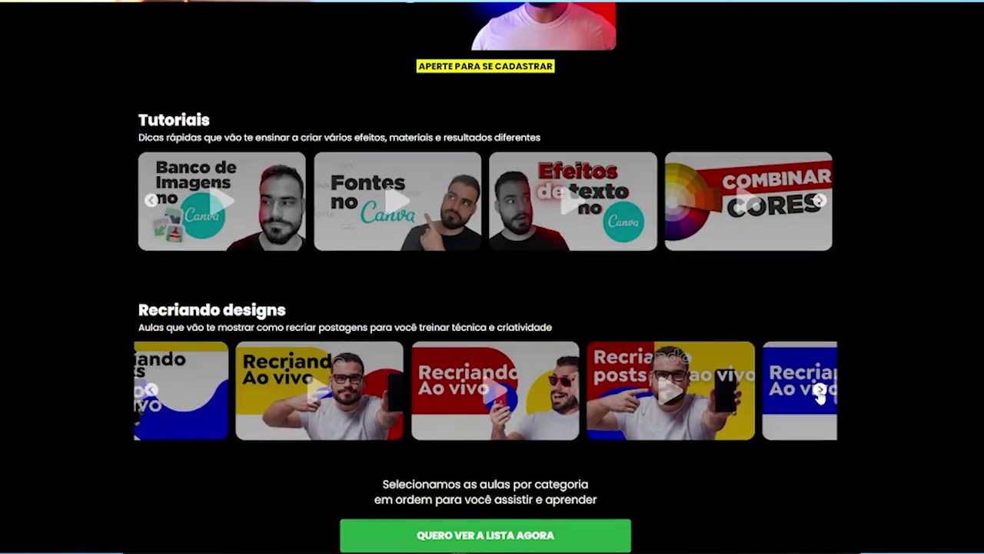
{"action": "scroll", "coordinate": [820, 396], "scroll_direction": "up", "scroll_amount": 5}
{"action": "scroll", "coordinate": [828, 373], "scroll_direction": "up", "scroll_amount": 7}
{"action": "scroll", "coordinate": [828, 373], "scroll_direction": "up", "scroll_amount": 4}
{"action": "scroll", "coordinate": [828, 373], "scroll_direction": "up", "scroll_amount": 7}
{"action": "scroll", "coordinate": [774, 354], "scroll_direction": "up", "scroll_amount": 3}
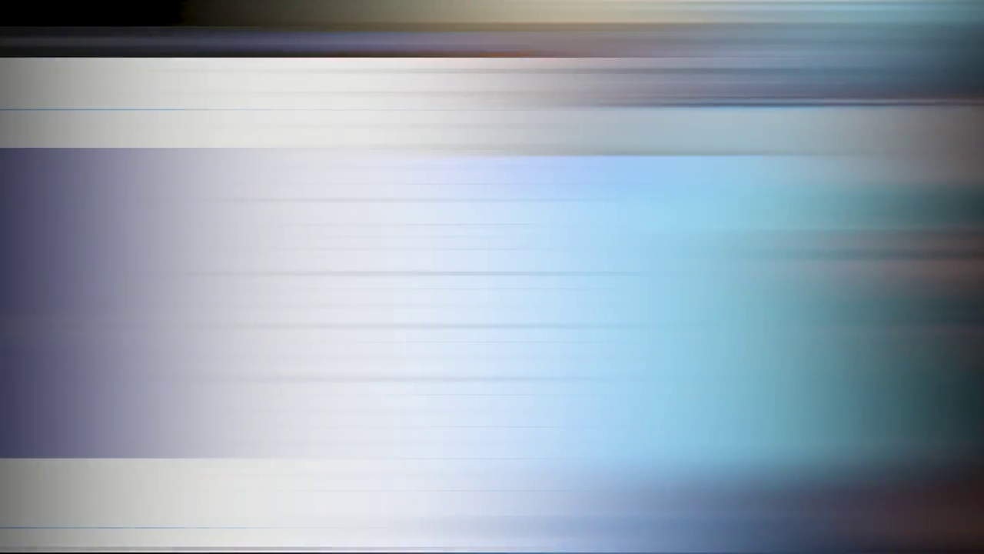
{"action": "key", "text": "minus"}
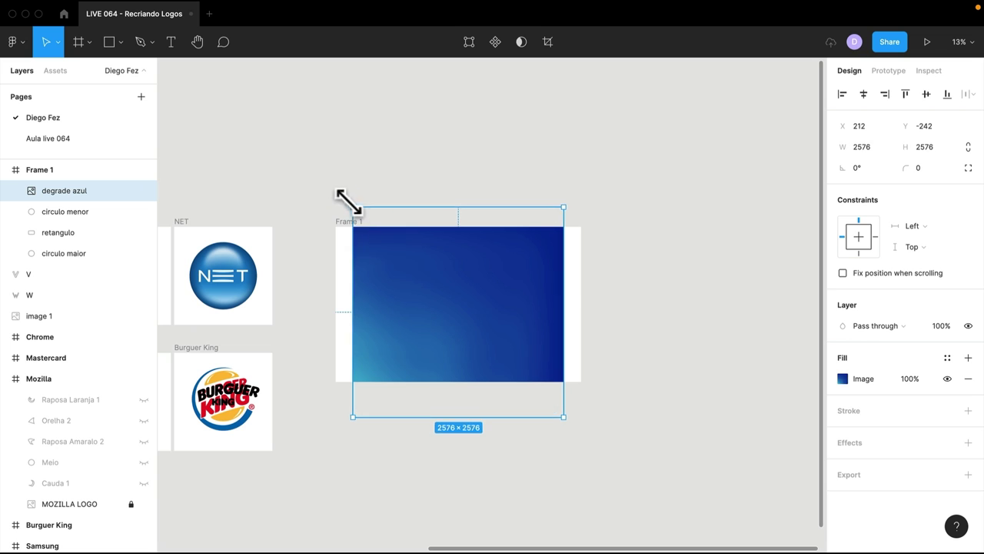
Resize the degrade azul image to 3000×3000 and move it higher in the frame
{"action": "left_click_drag", "start_coordinate": [351, 203], "coordinate": [336, 193]}
{"action": "mouse_move", "coordinate": [424, 314]}
{"action": "left_mouse_down"}
{"action": "mouse_move", "coordinate": [423, 283]}
{"action": "mouse_move", "coordinate": [502, 285]}
{"action": "left_mouse_up"}
{"action": "key", "text": "plus"}
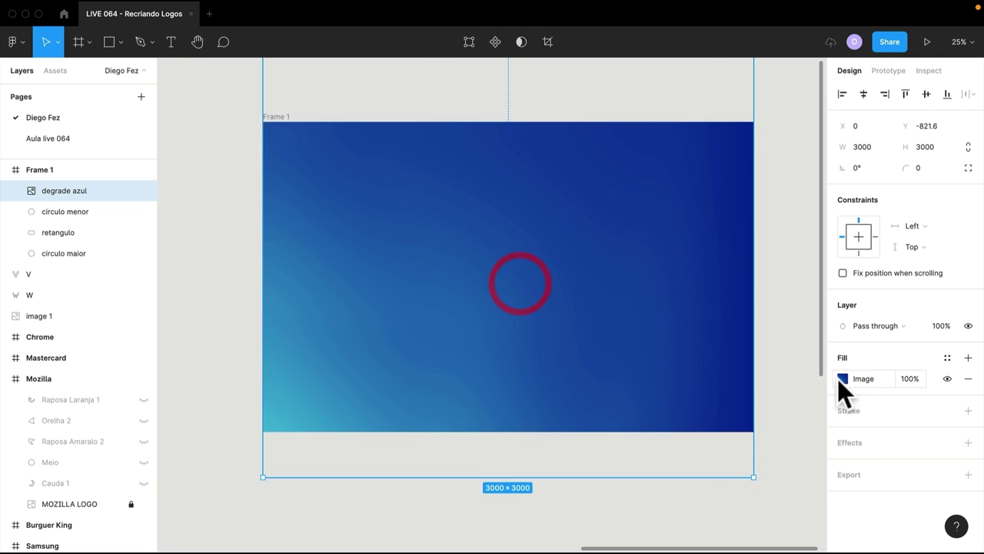
Raise the image's exposure and contrast and adjust its temperature in the Image fill settings
{"action": "left_click", "coordinate": [842, 378]}
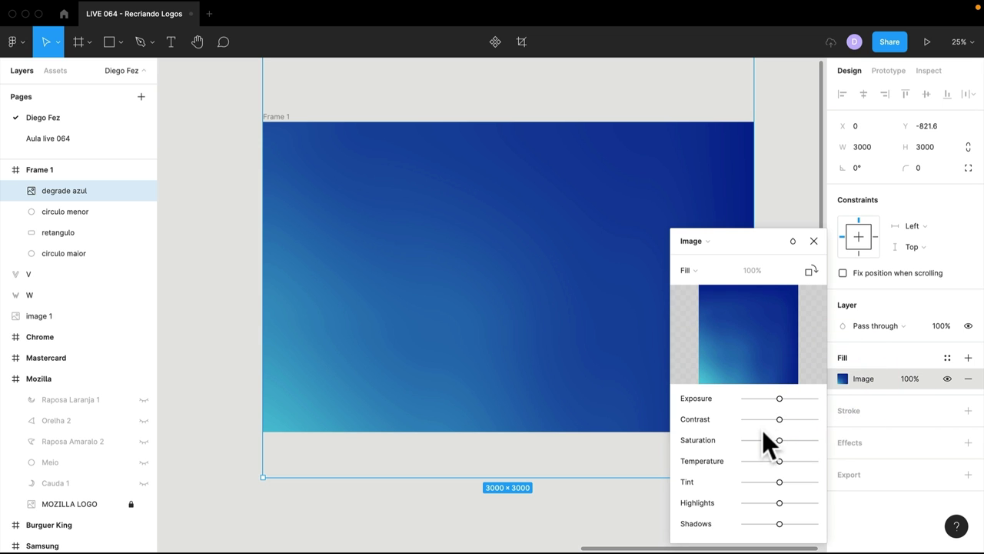
{"action": "left_click_drag", "start_coordinate": [780, 397], "coordinate": [791, 419]}
{"action": "mouse_move", "coordinate": [779, 461]}
{"action": "left_mouse_down"}
{"action": "mouse_move", "coordinate": [791, 459]}
{"action": "mouse_move", "coordinate": [772, 459]}
{"action": "mouse_move", "coordinate": [789, 440]}
{"action": "left_mouse_up"}
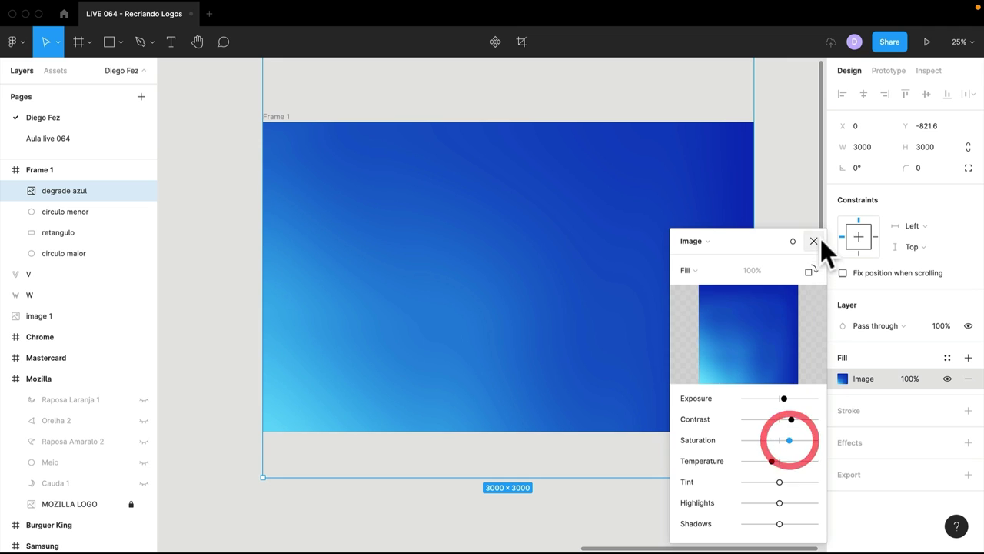
{"action": "left_click", "coordinate": [814, 241]}
{"action": "left_click", "coordinate": [225, 386]}
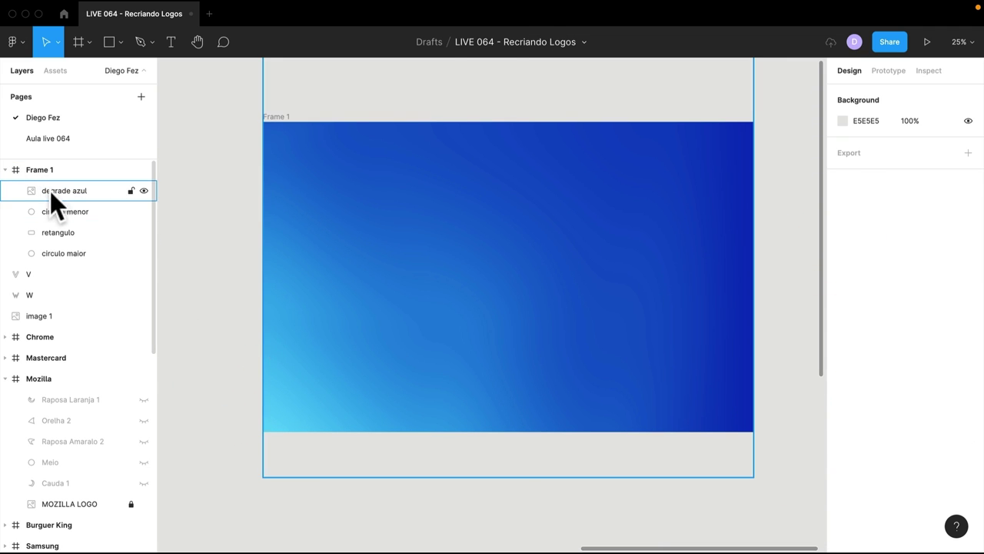
Move degrade azul below circulo maior in Layers, then reselect it among the logo shapes
{"action": "left_click_drag", "start_coordinate": [49, 189], "coordinate": [53, 257]}
{"action": "left_click", "coordinate": [511, 338]}
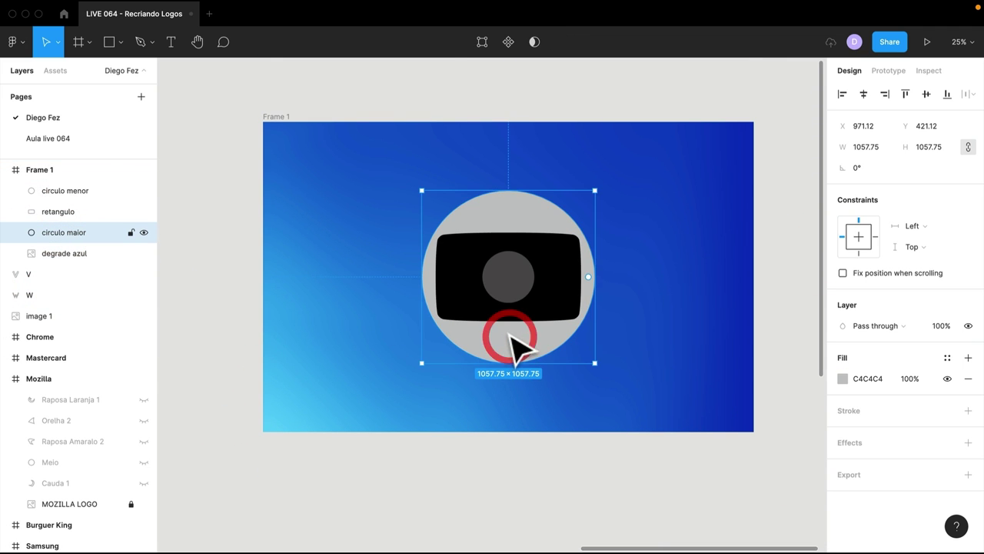
{"action": "left_click", "coordinate": [366, 367]}
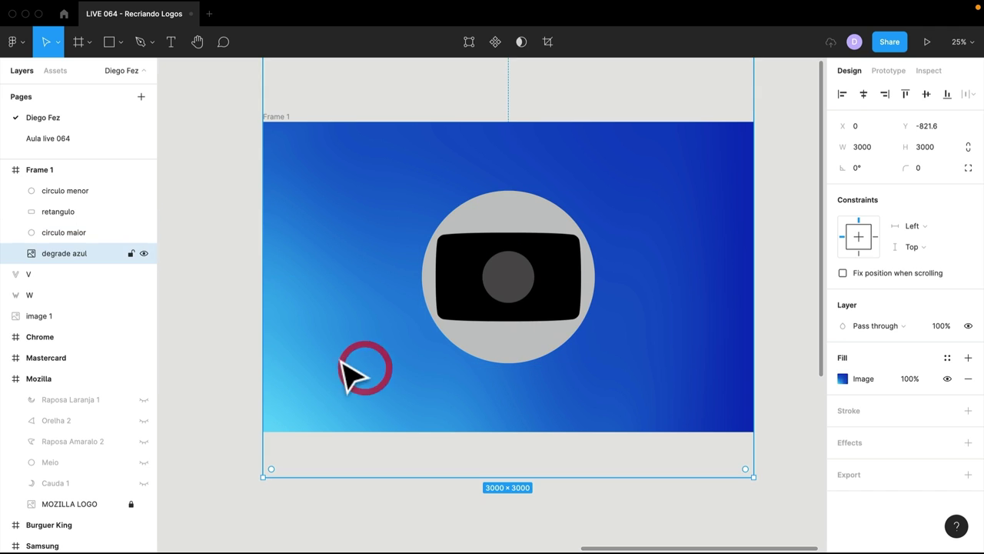
{"action": "left_click", "coordinate": [451, 285]}
{"action": "left_click", "coordinate": [483, 325]}
{"action": "left_click", "coordinate": [505, 274]}
{"action": "left_click", "coordinate": [494, 336]}
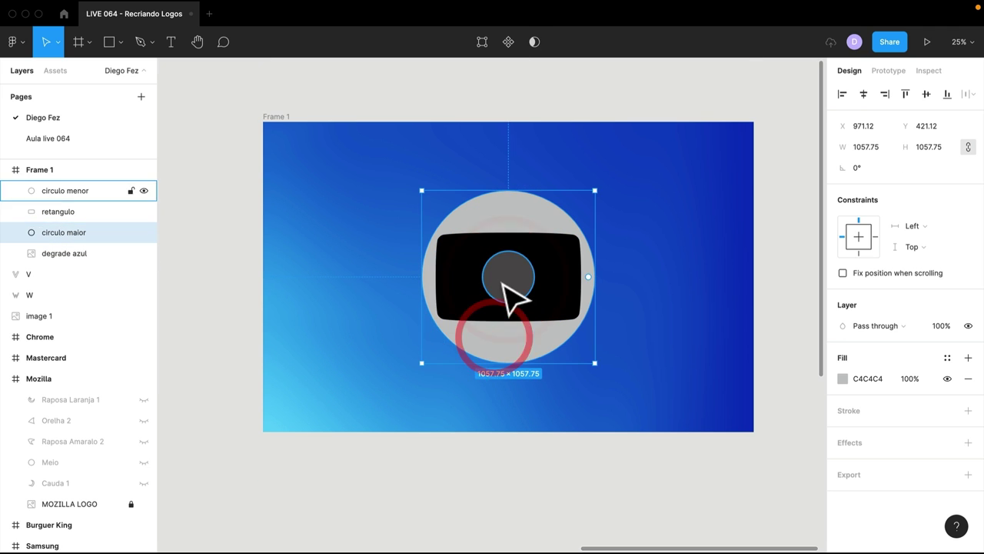
{"action": "left_click", "coordinate": [502, 283]}
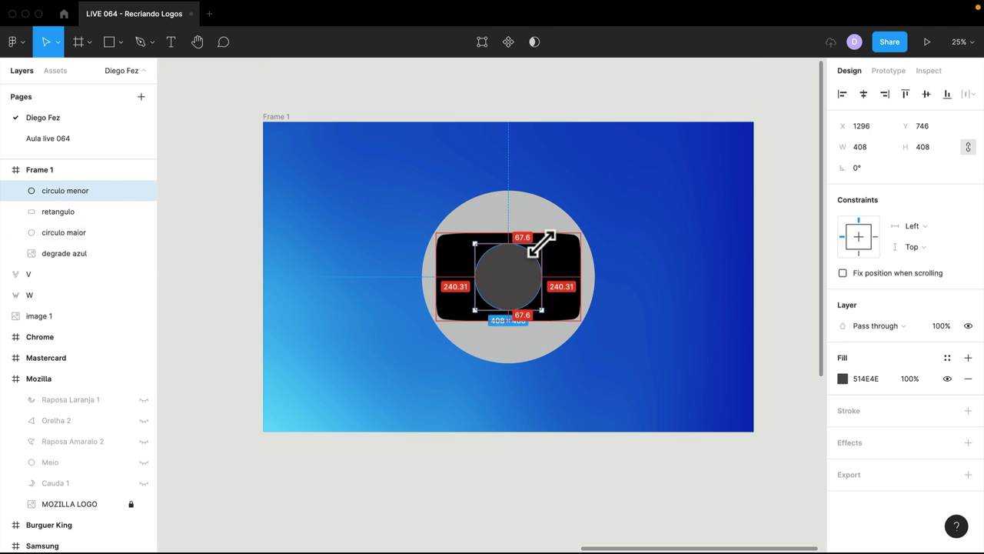
{"action": "left_click", "coordinate": [541, 242]}
{"action": "left_click", "coordinate": [408, 284]}
{"action": "left_click", "coordinate": [403, 397]}
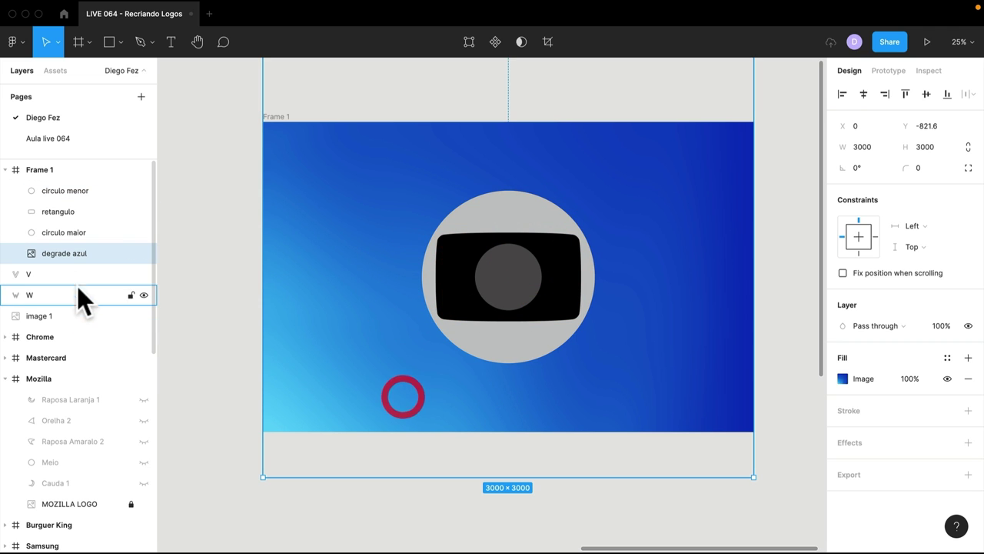
{"action": "left_click", "coordinate": [73, 254]}
Duplicate degrade azul, move the copy above circulo maior, and select it with retangulo
{"action": "key", "text": "ctrl+d"}
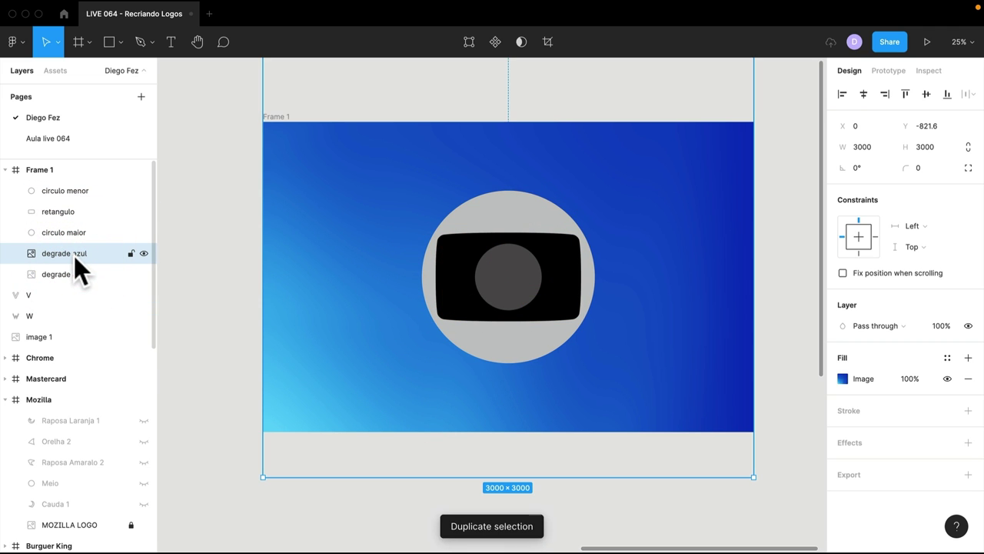
{"action": "left_click_drag", "start_coordinate": [74, 255], "coordinate": [69, 217]}
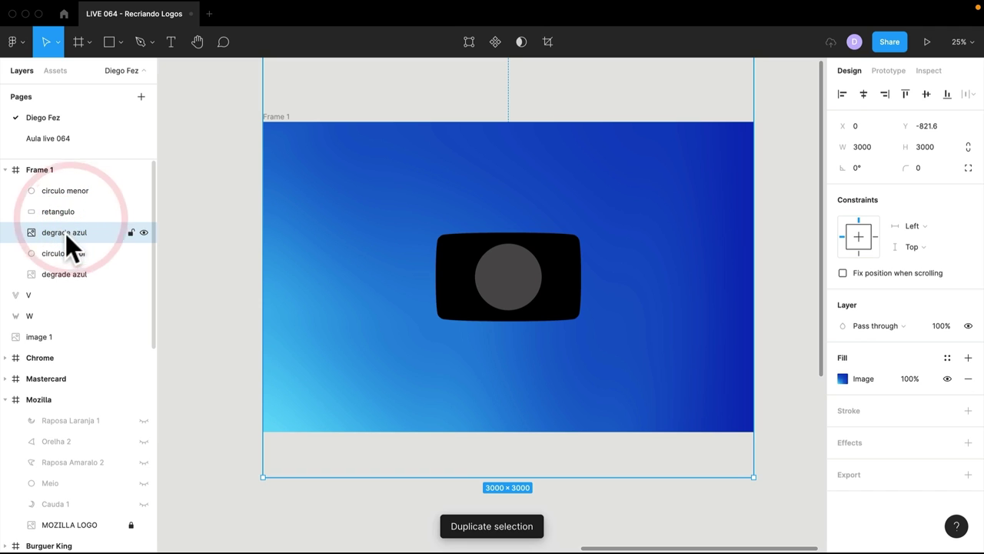
{"action": "left_click", "coordinate": [62, 207]}
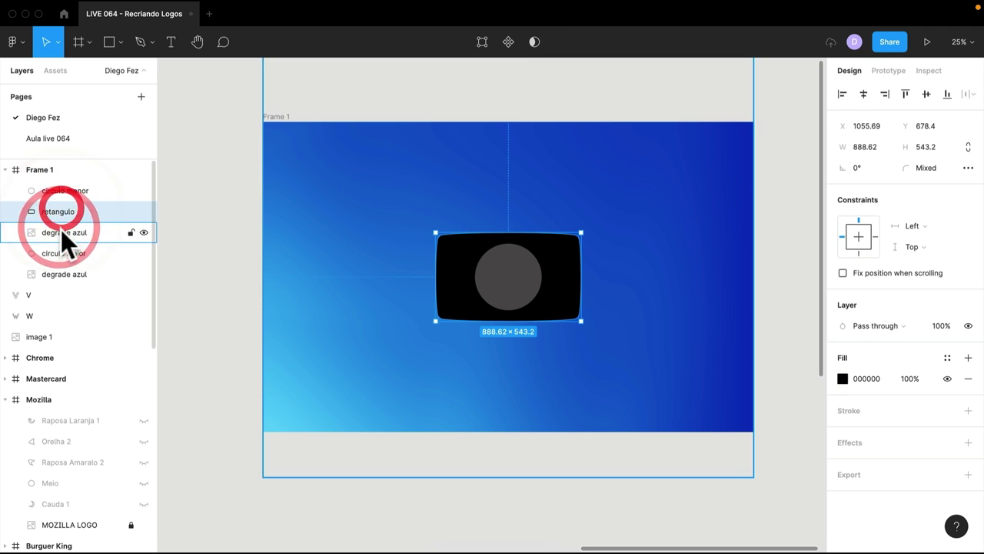
{"action": "left_click", "coordinate": [60, 232]}
{"action": "left_click", "coordinate": [61, 213]}
{"action": "left_click", "coordinate": [60, 231], "text": "shift"}
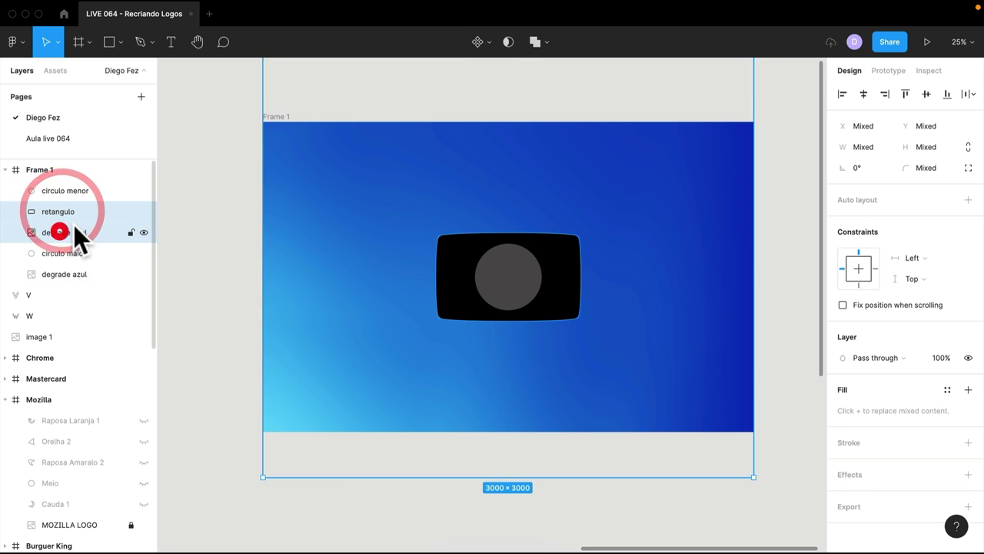
Place degrade azul above retangulo and apply Use as mask to create a Mask Group
{"action": "right_click", "coordinate": [69, 212]}
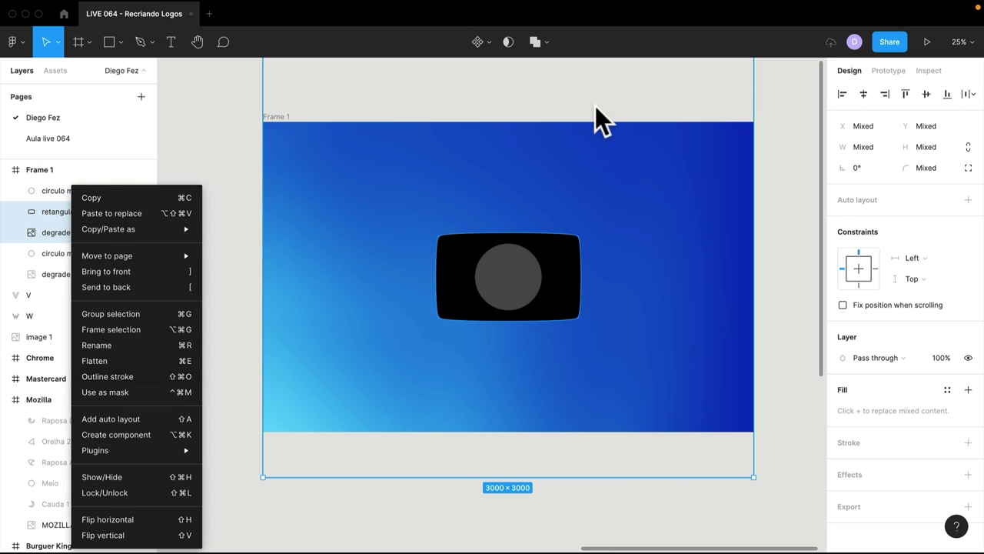
{"action": "left_click", "coordinate": [510, 41]}
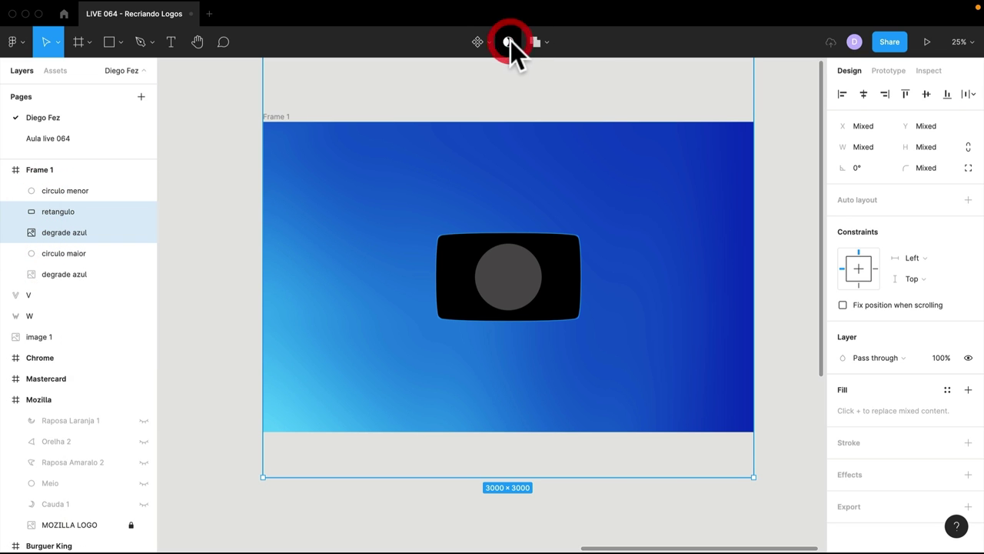
{"action": "left_click", "coordinate": [511, 41]}
{"action": "left_click", "coordinate": [77, 231]}
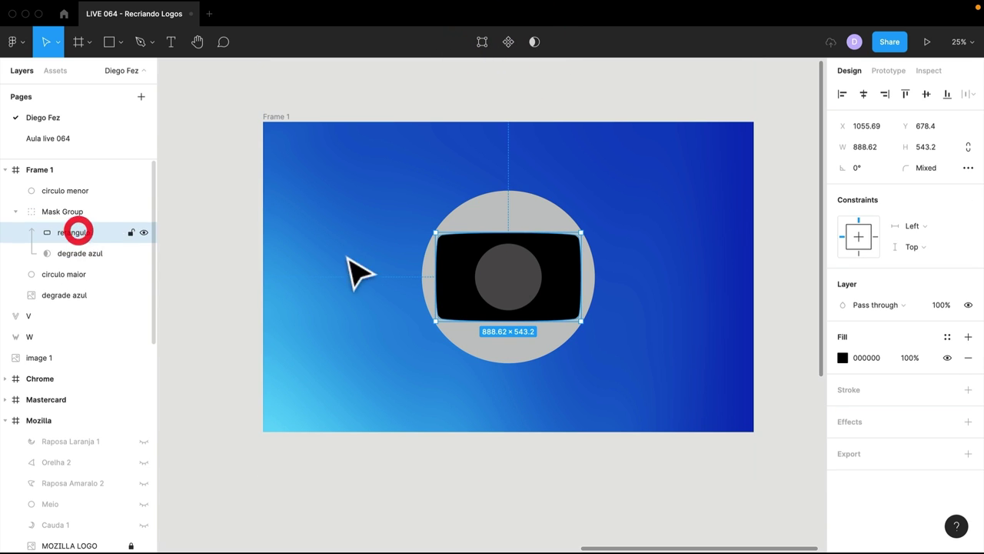
{"action": "key", "text": "ctrl+z"}
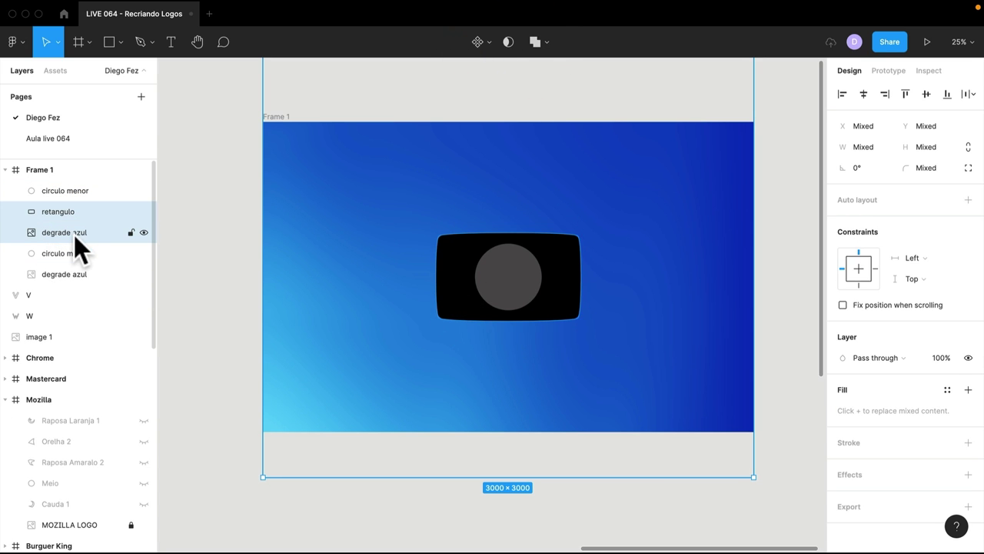
{"action": "left_click_drag", "start_coordinate": [63, 232], "coordinate": [63, 203]}
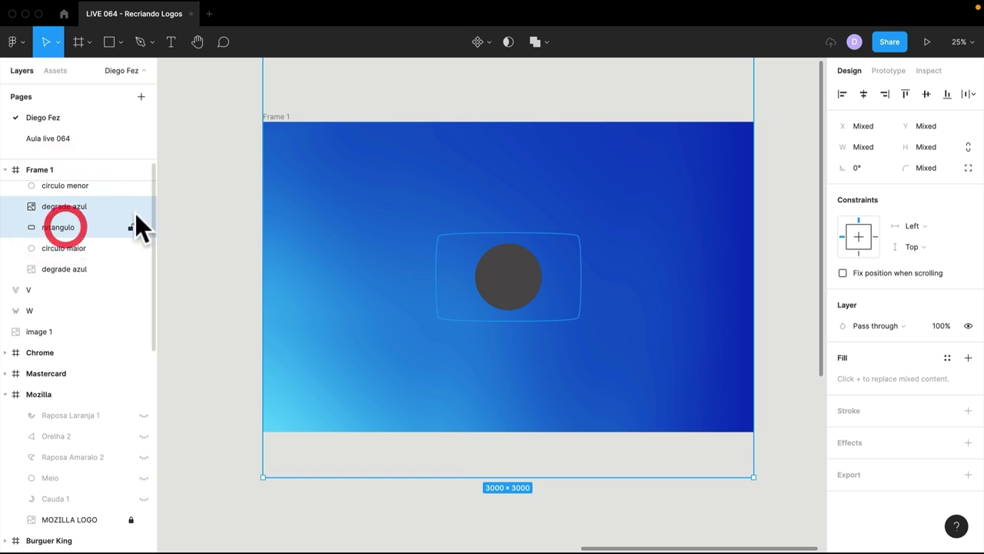
{"action": "left_click", "coordinate": [507, 41]}
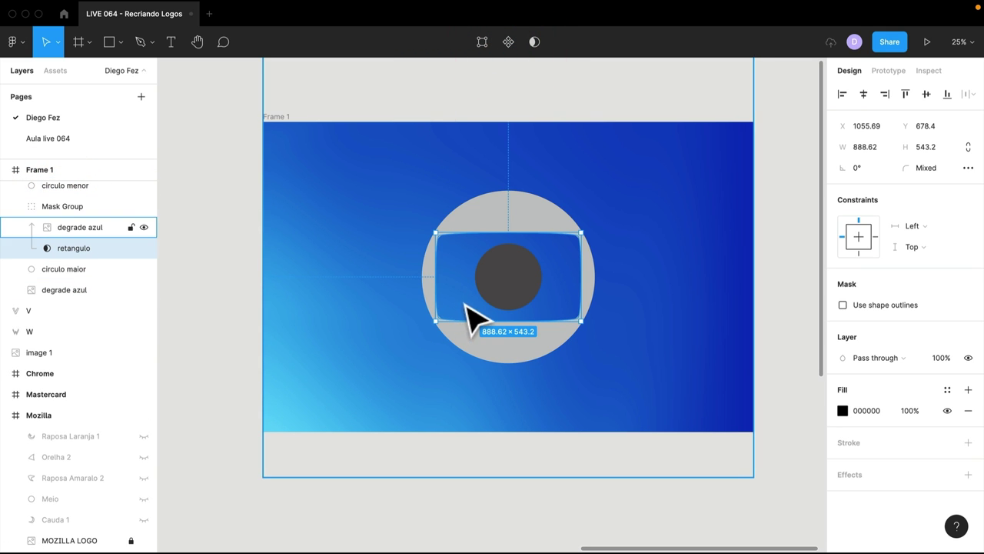
{"action": "left_click", "coordinate": [76, 230]}
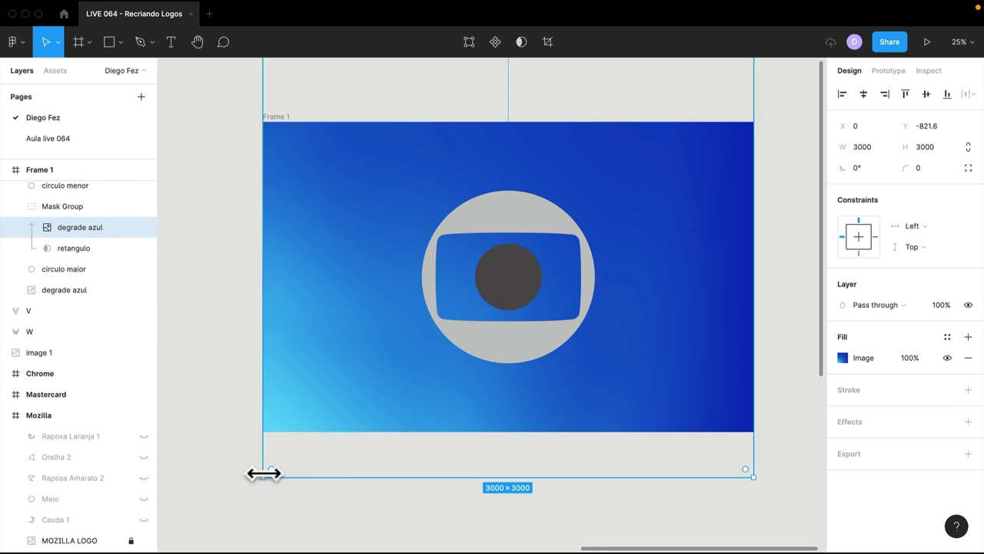
Resize the masked gradient to 1319.2×1319.2, nudge it down, then open the browser's Globo reference
{"action": "left_click_drag", "start_coordinate": [262, 475], "coordinate": [432, 343]}
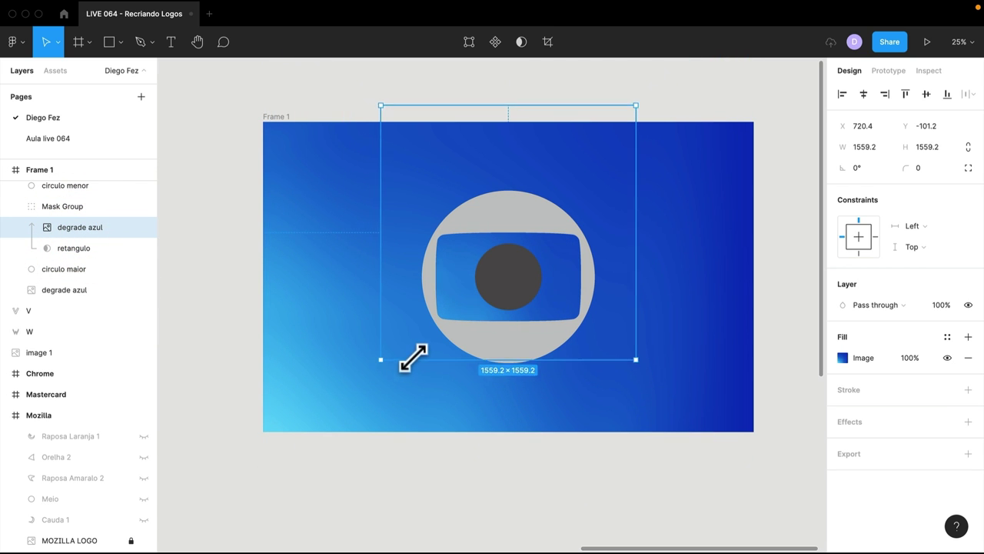
{"action": "left_click_drag", "start_coordinate": [432, 343], "coordinate": [439, 339]}
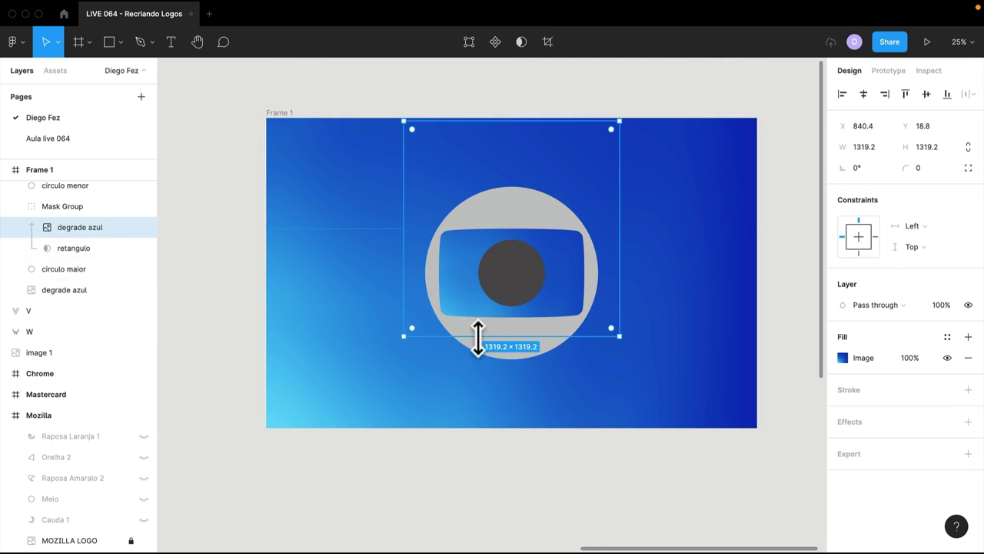
{"action": "left_click_drag", "start_coordinate": [467, 270], "coordinate": [482, 282]}
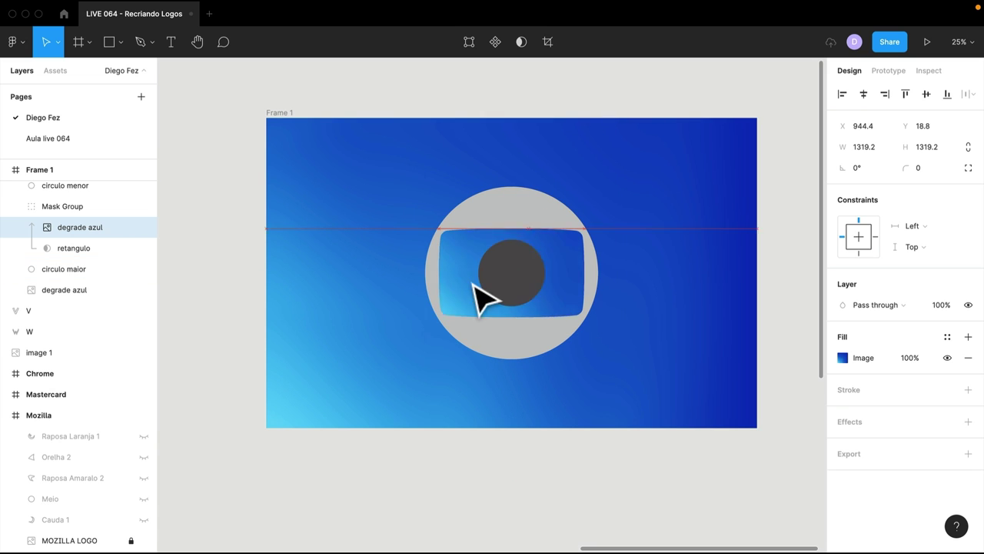
{"action": "key", "text": "ctrl+z"}
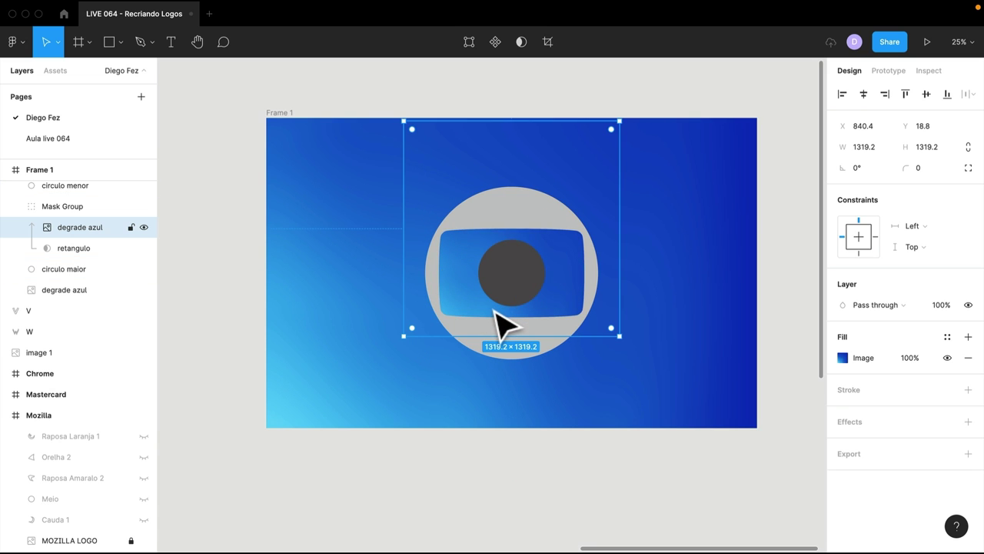
{"action": "key", "text": "shift+v"}
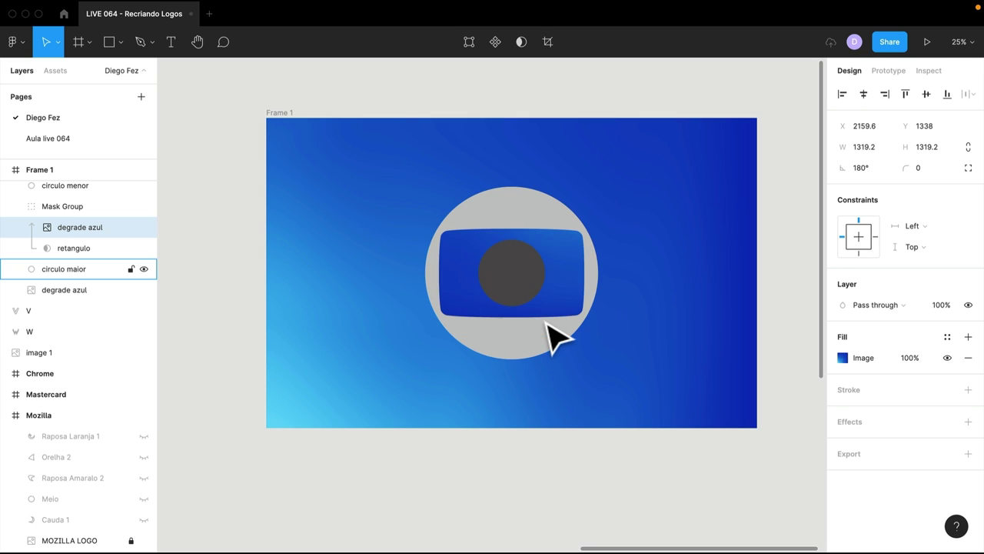
{"action": "key", "text": "ctrl+z"}
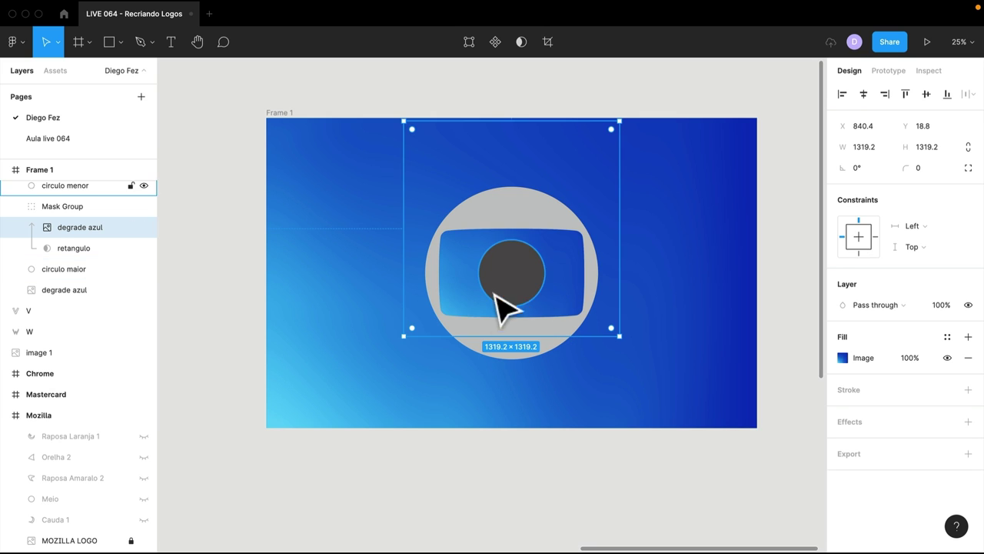
{"action": "left_click_drag", "start_coordinate": [448, 274], "coordinate": [461, 292]}
{"action": "left_click", "coordinate": [214, 323]}
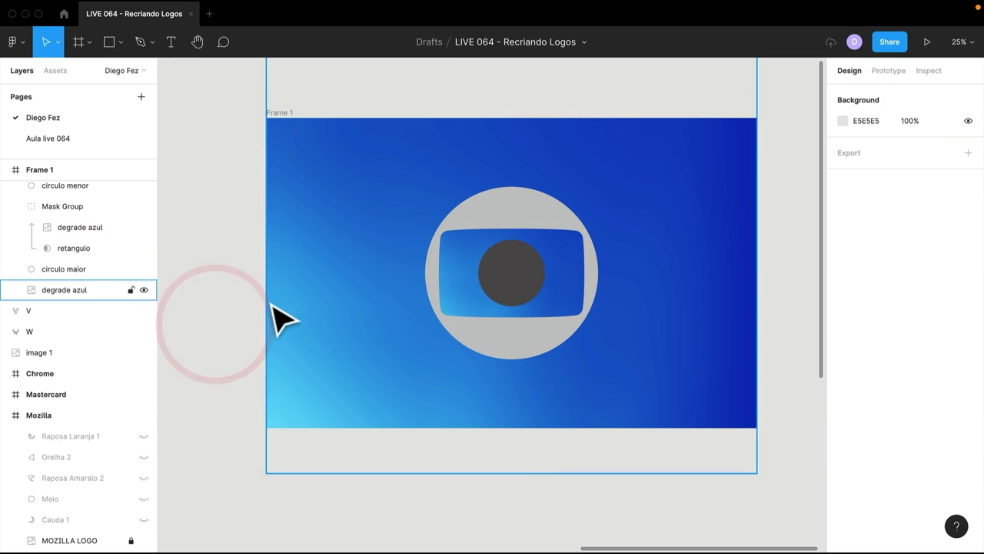
{"action": "key", "text": "super+Tab"}
{"action": "left_click", "coordinate": [523, 246]}
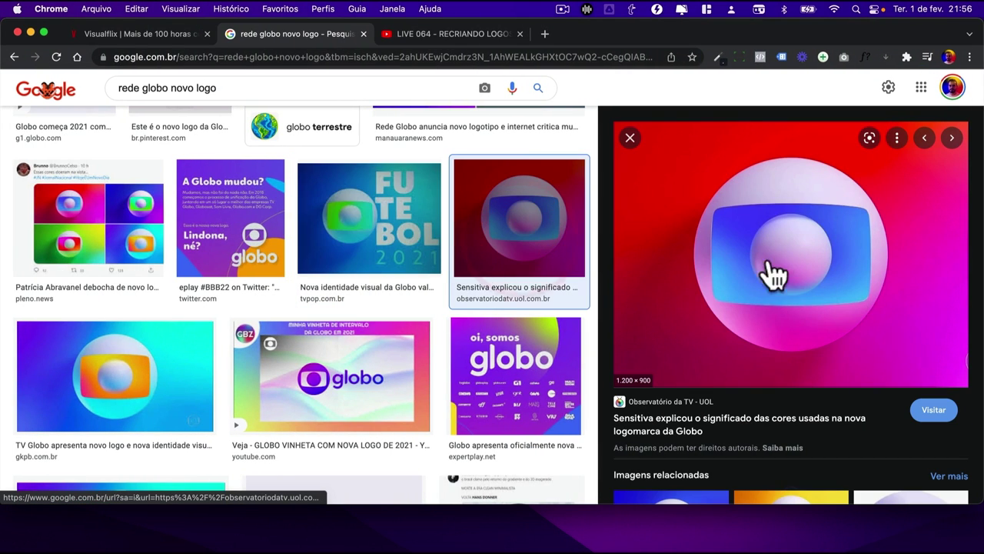
{"action": "mouse_move", "coordinate": [489, 395]}
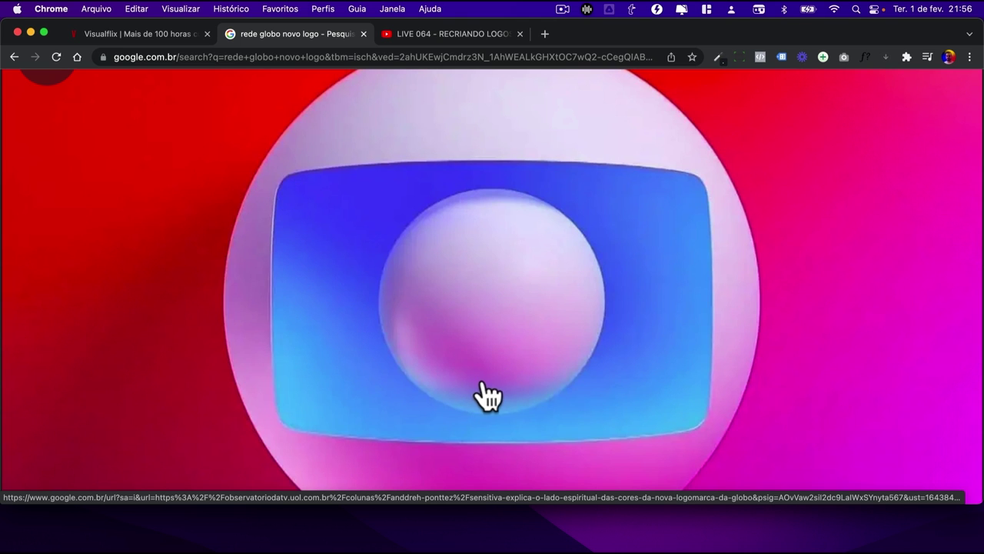
{"action": "scroll", "coordinate": [483, 396], "scroll_direction": "down", "scroll_amount": 3}
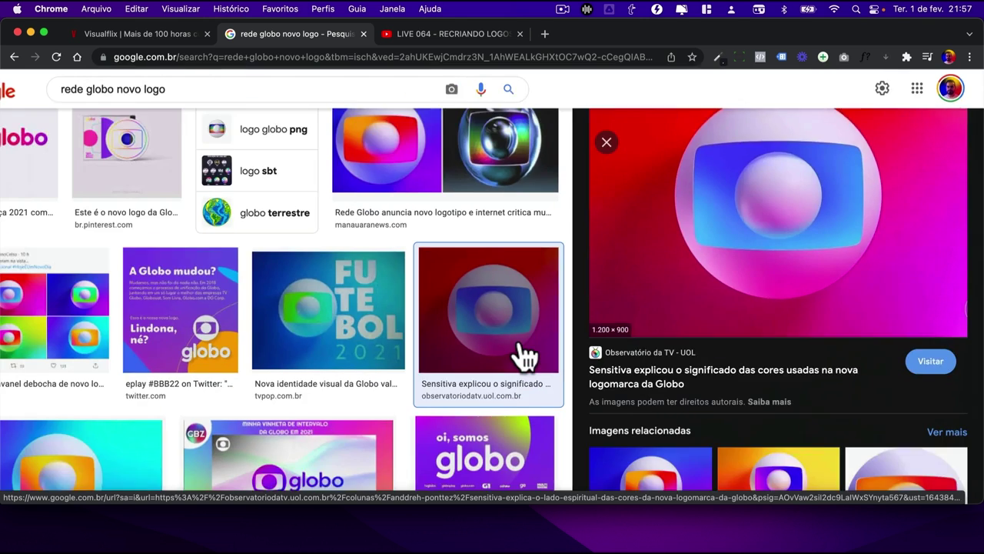
{"action": "key", "text": "ctrl+Right"}
Select the big sphere 'Bola maior' in the Globo 3 reference and zoom in on it
{"action": "left_click", "coordinate": [515, 334]}
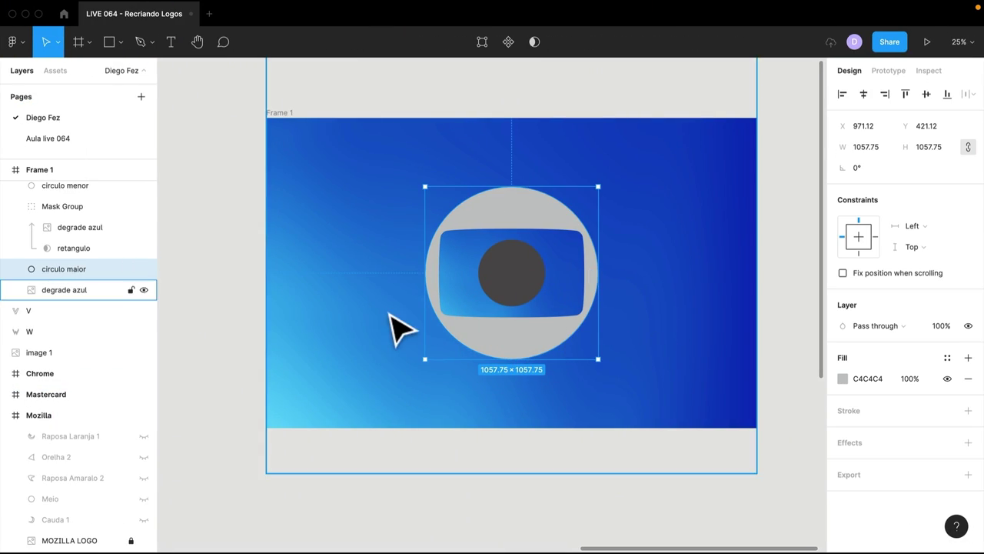
{"action": "scroll", "coordinate": [398, 329], "scroll_direction": "left", "scroll_amount": 10}
{"action": "scroll", "coordinate": [398, 330], "scroll_direction": "left", "scroll_amount": 10}
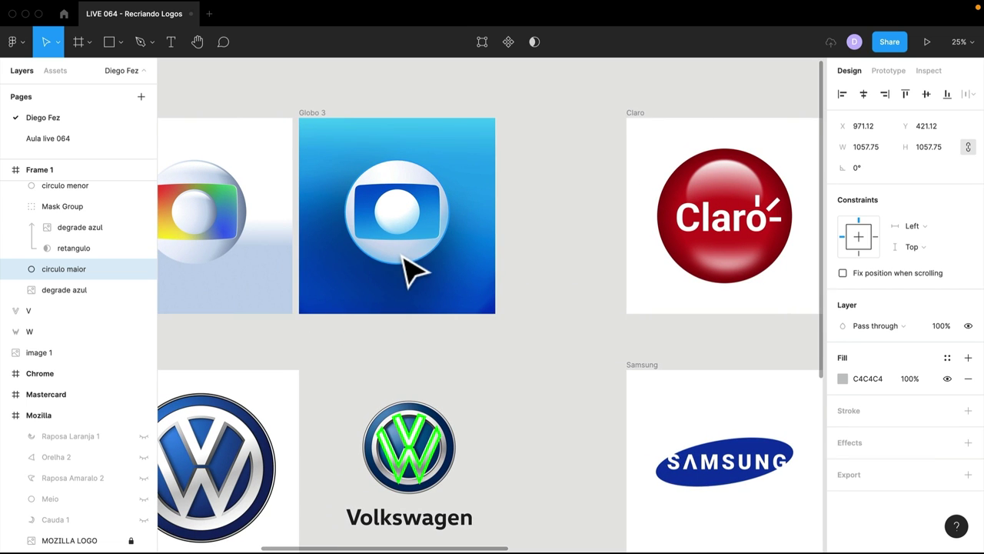
{"action": "left_click", "coordinate": [392, 240]}
{"action": "left_click_drag", "start_coordinate": [303, 158], "coordinate": [468, 334]}
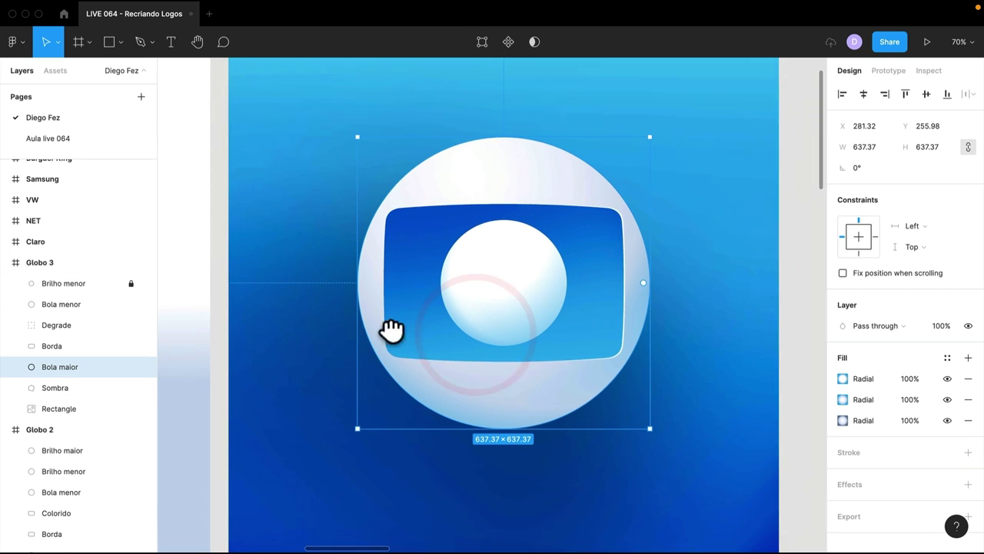
{"action": "left_click_drag", "start_coordinate": [391, 323], "coordinate": [386, 326]}
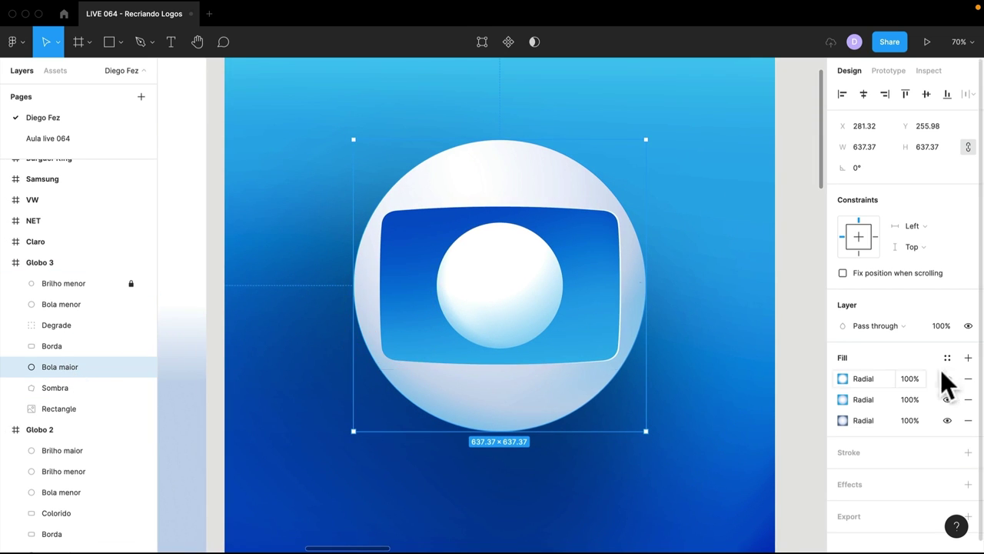
{"action": "scroll", "coordinate": [861, 392], "scroll_direction": "down", "scroll_amount": 1}
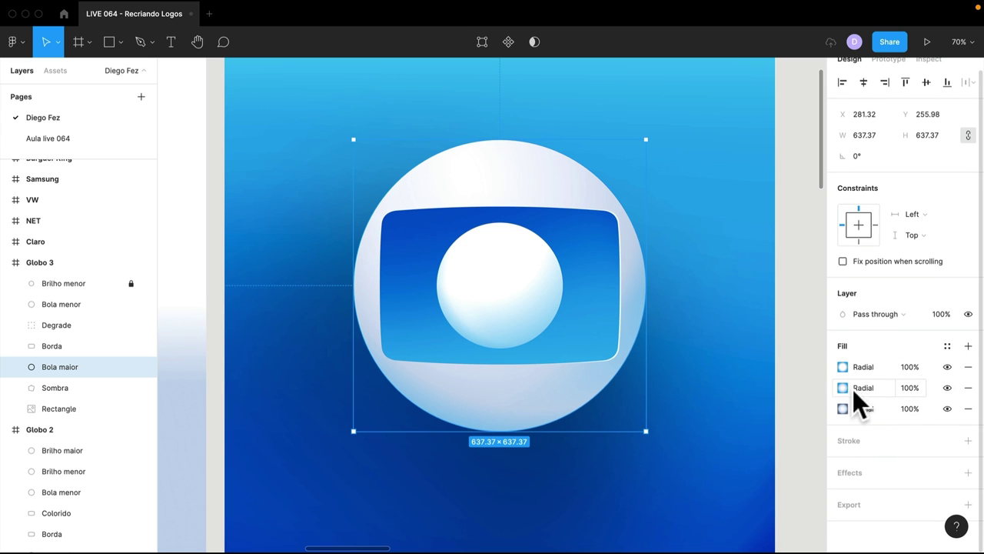
Drag the third and second radial fills' gradient handles to study their highlights, then close the picker
{"action": "left_click", "coordinate": [855, 411]}
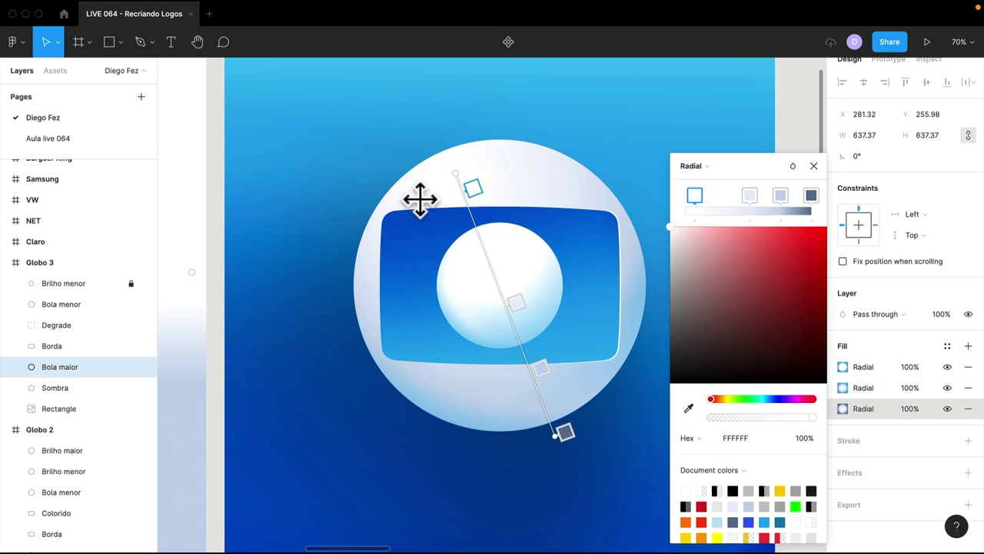
{"action": "left_click_drag", "start_coordinate": [516, 210], "coordinate": [464, 190]}
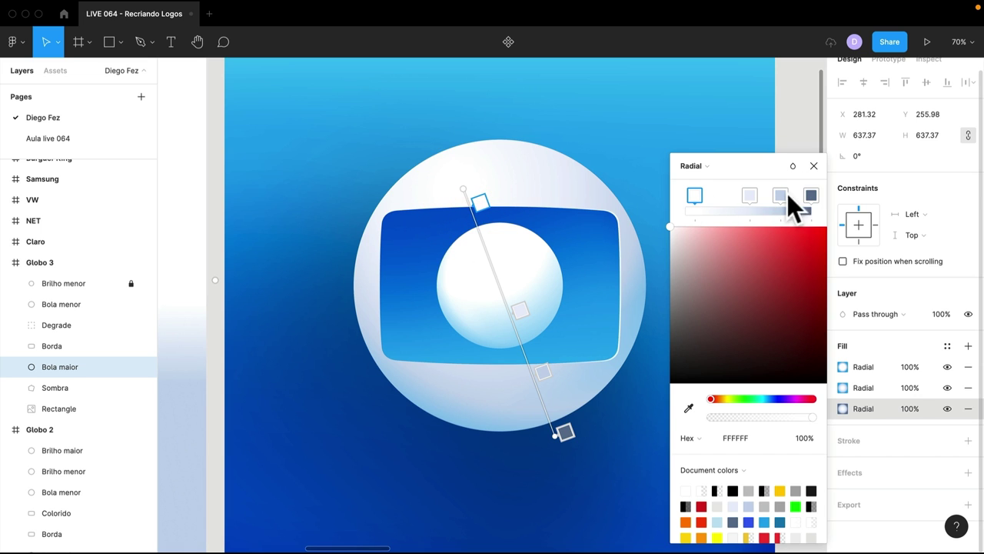
{"action": "left_click", "coordinate": [844, 388]}
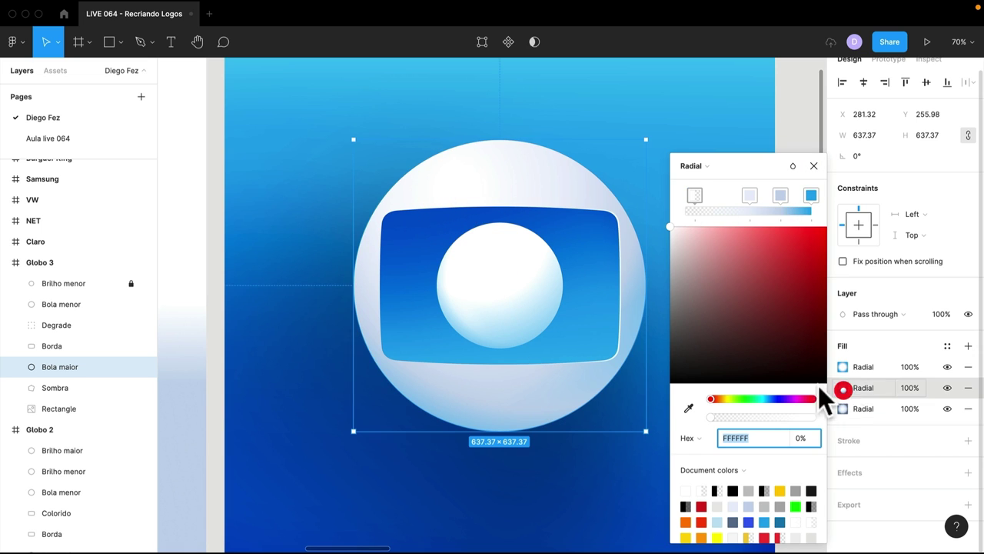
{"action": "left_click", "coordinate": [844, 387]}
{"action": "left_click", "coordinate": [844, 388]}
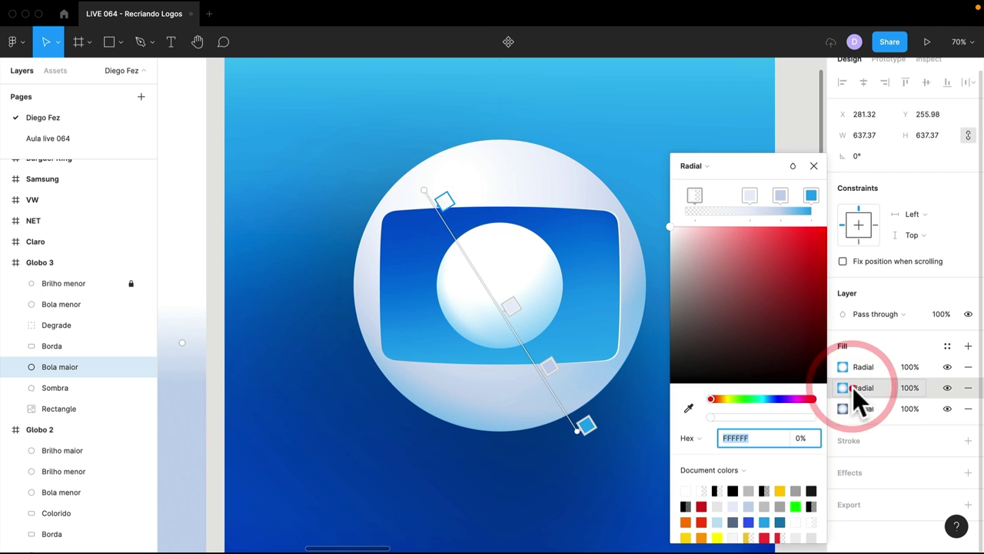
{"action": "mouse_move", "coordinate": [432, 185]}
{"action": "left_mouse_down"}
{"action": "mouse_move", "coordinate": [384, 258]}
{"action": "mouse_move", "coordinate": [446, 218]}
{"action": "left_mouse_up"}
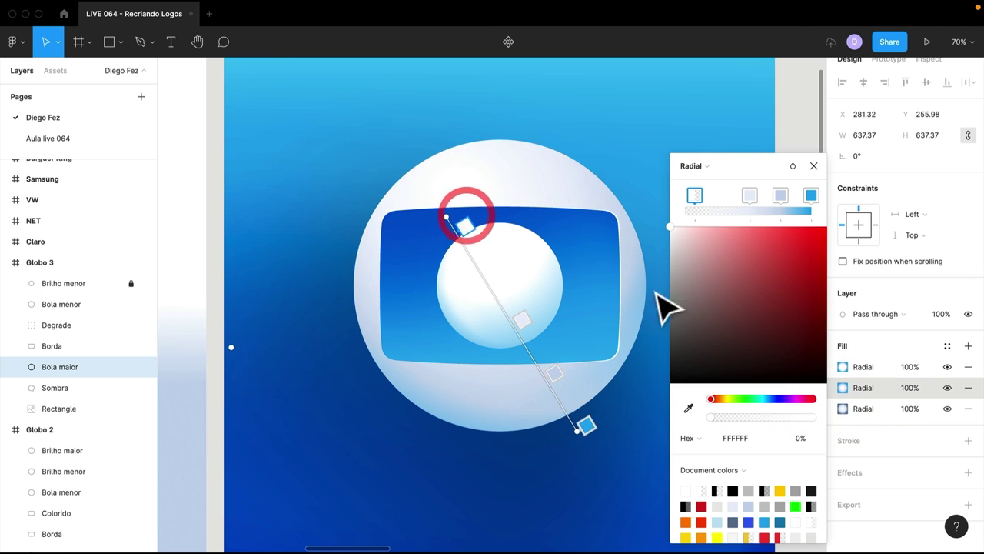
{"action": "left_click", "coordinate": [815, 166]}
{"action": "left_click", "coordinate": [812, 154]}
{"action": "scroll", "coordinate": [812, 154], "scroll_direction": "down", "scroll_amount": 5}
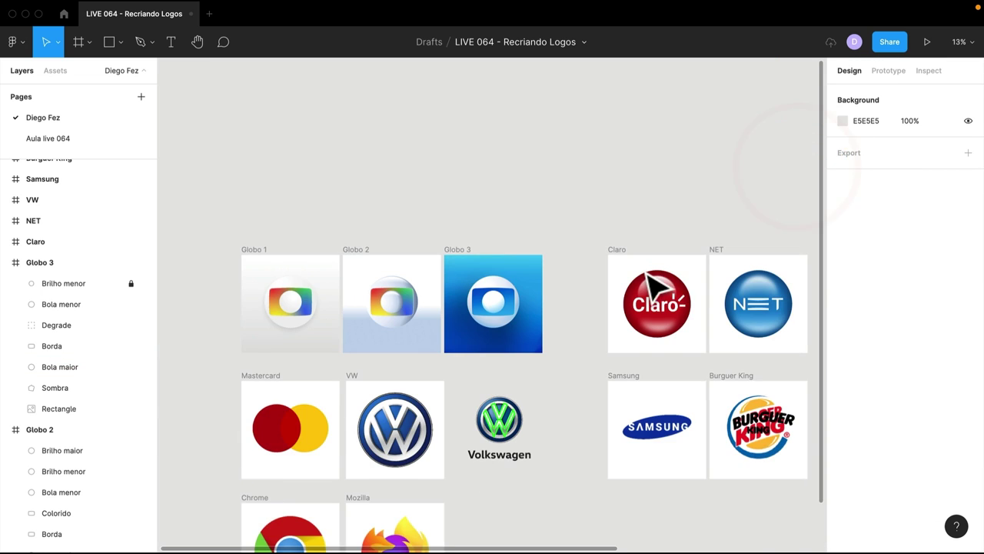
Zoom to the globe in progress and switch circulo maior's fill from Solid to Radial
{"action": "left_click_drag", "start_coordinate": [638, 307], "coordinate": [341, 278]}
{"action": "left_click", "coordinate": [632, 380]}
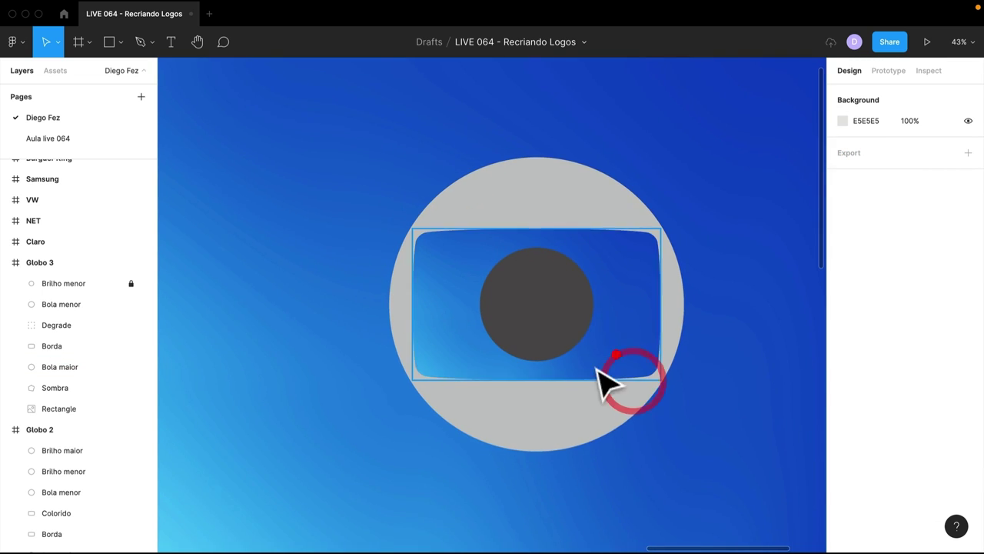
{"action": "left_click", "coordinate": [559, 420]}
{"action": "left_click_drag", "start_coordinate": [629, 420], "coordinate": [551, 386]}
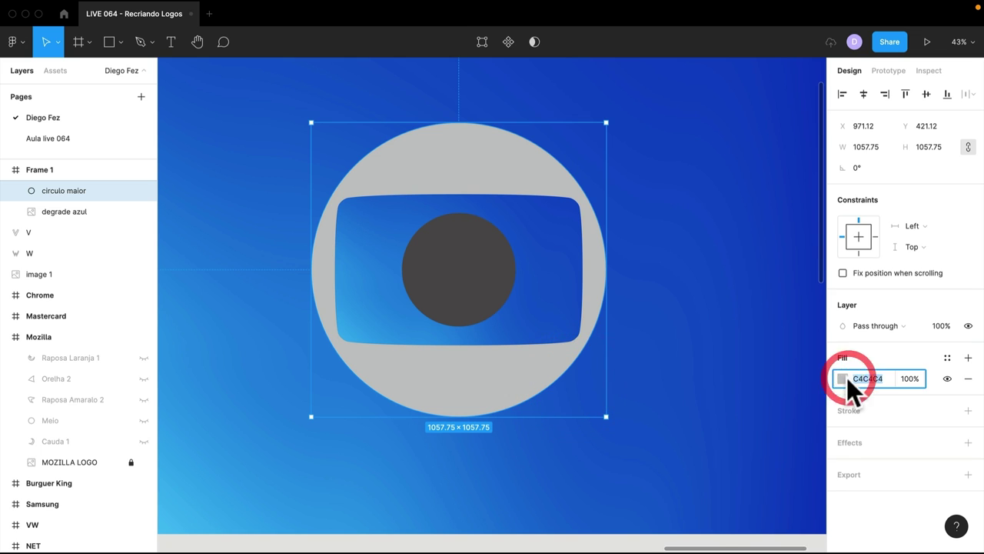
{"action": "left_click", "coordinate": [843, 378]}
{"action": "left_click", "coordinate": [715, 215]}
{"action": "left_click", "coordinate": [707, 240]}
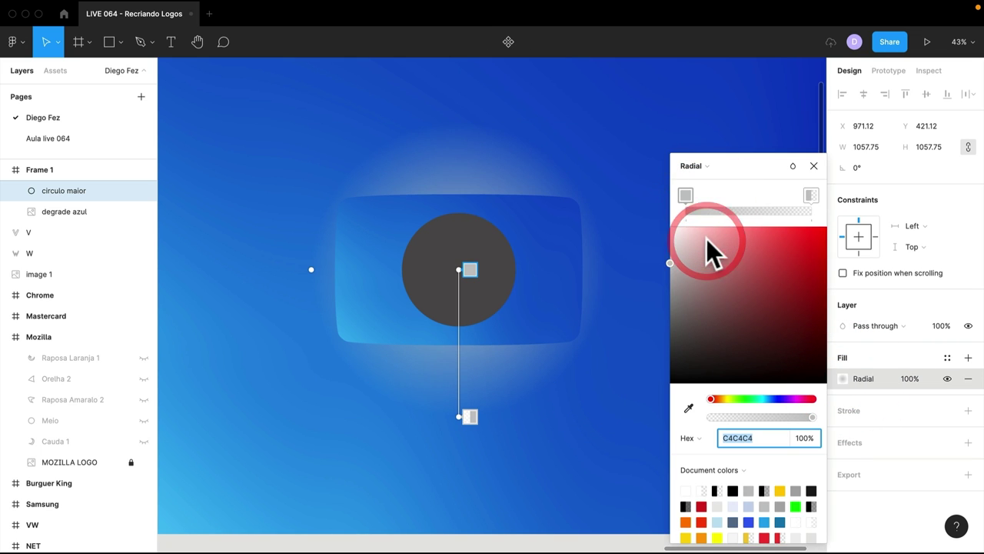
Make the centre stop pure white, the outer stop fully opaque, and add extra stops
{"action": "left_click_drag", "start_coordinate": [698, 318], "coordinate": [619, 170]}
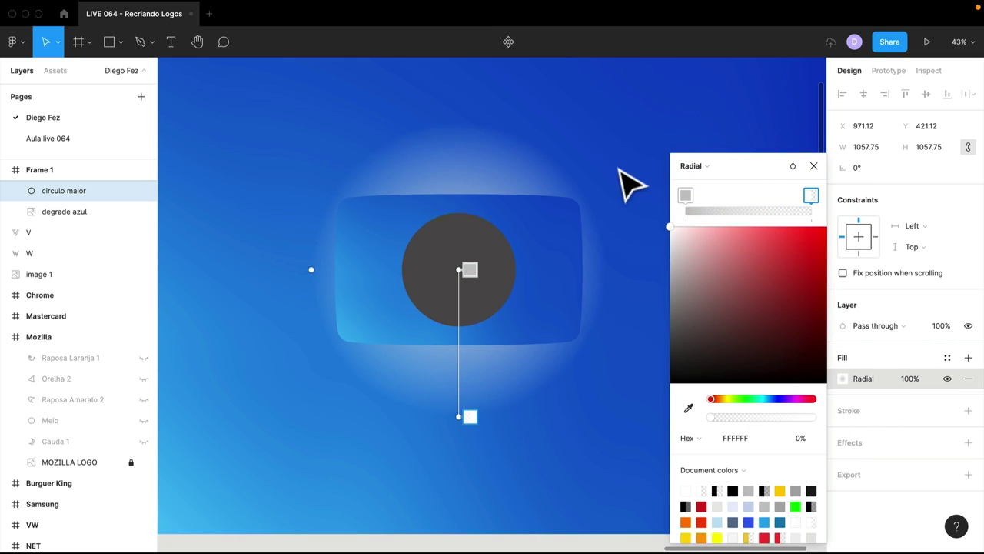
{"action": "left_click_drag", "start_coordinate": [702, 259], "coordinate": [646, 209]}
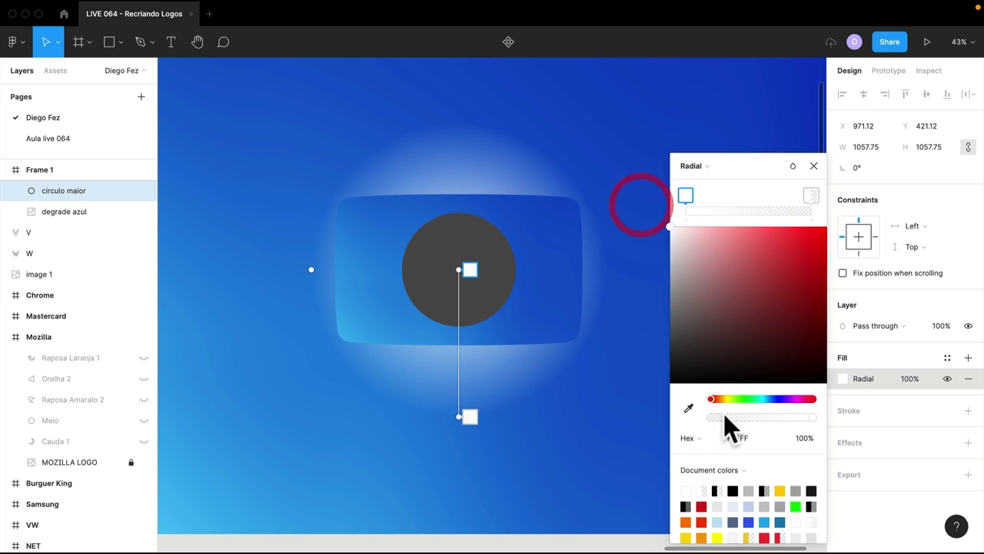
{"action": "left_click", "coordinate": [856, 387]}
{"action": "left_click", "coordinate": [811, 195]}
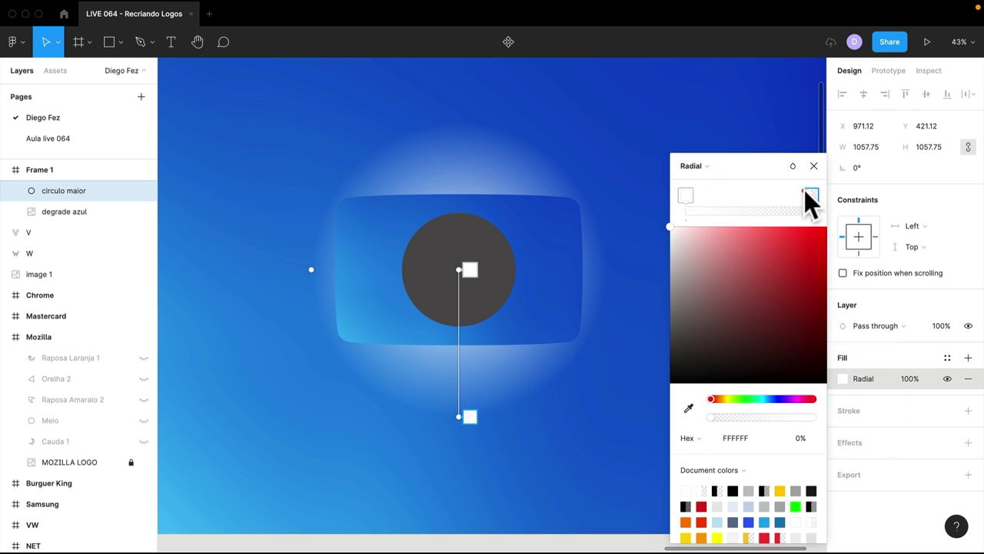
{"action": "left_click_drag", "start_coordinate": [716, 417], "coordinate": [869, 412]}
{"action": "left_click", "coordinate": [724, 196]}
{"action": "left_click", "coordinate": [754, 195]}
{"action": "left_click", "coordinate": [776, 195]}
{"action": "left_click_drag", "start_coordinate": [784, 196], "coordinate": [845, 195]}
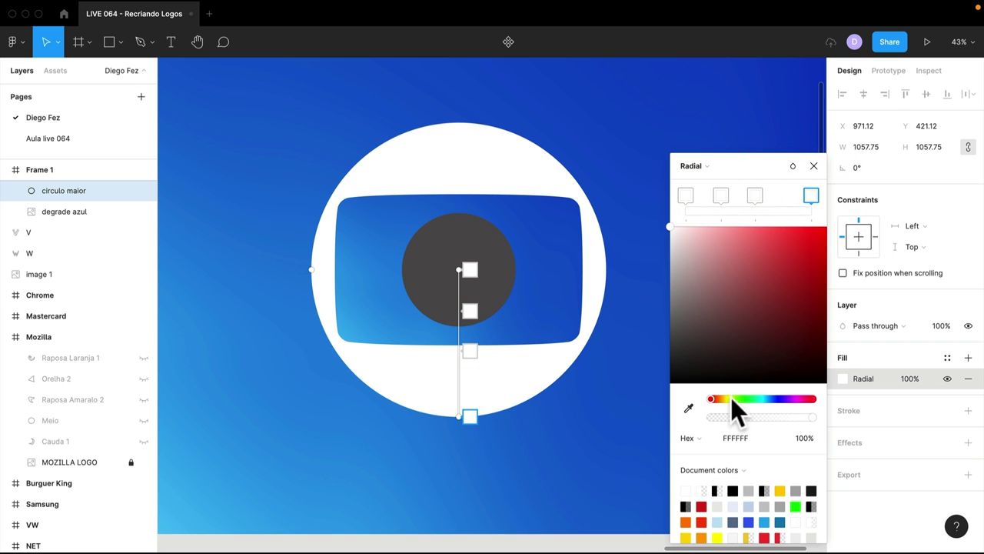
Tint the outer stop light blue-grey and move the gradient centre up-left, stretching it lower-right
{"action": "left_click", "coordinate": [768, 399]}
{"action": "left_click", "coordinate": [694, 249]}
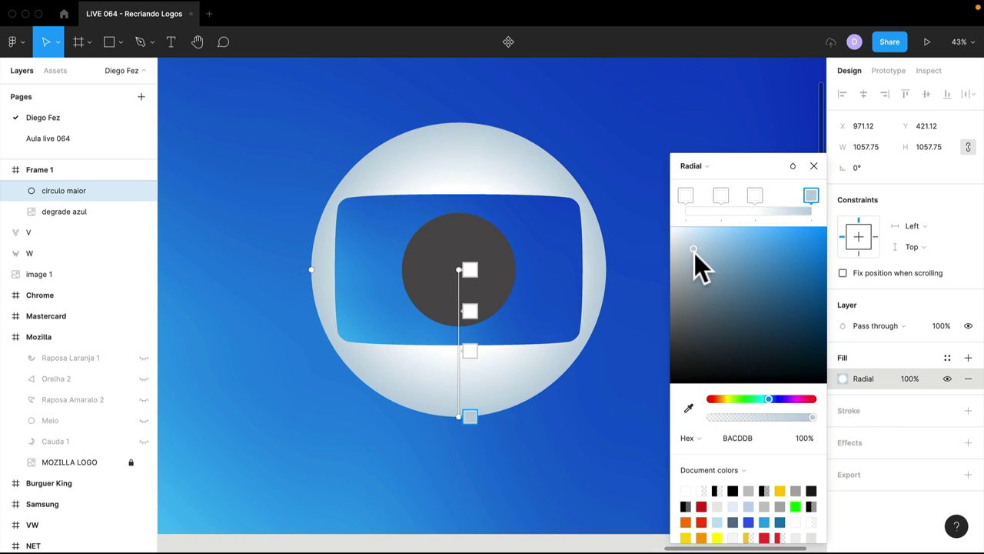
{"action": "left_click", "coordinate": [694, 251]}
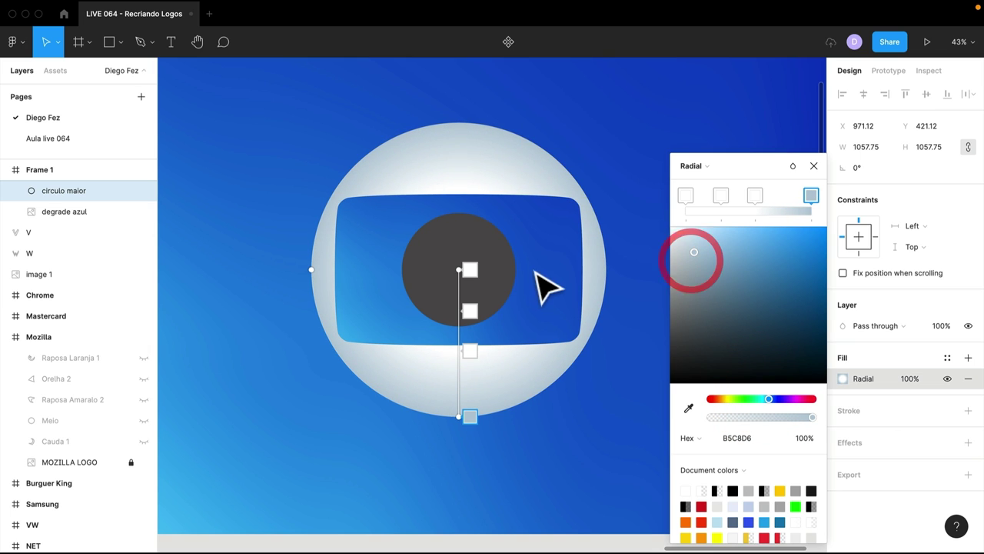
{"action": "left_click_drag", "start_coordinate": [459, 269], "coordinate": [386, 214]}
{"action": "left_click_drag", "start_coordinate": [464, 411], "coordinate": [551, 390]}
Replace the middle stop with a pale blue CAE1F1 stop and shift the white stop
{"action": "left_click", "coordinate": [553, 384]}
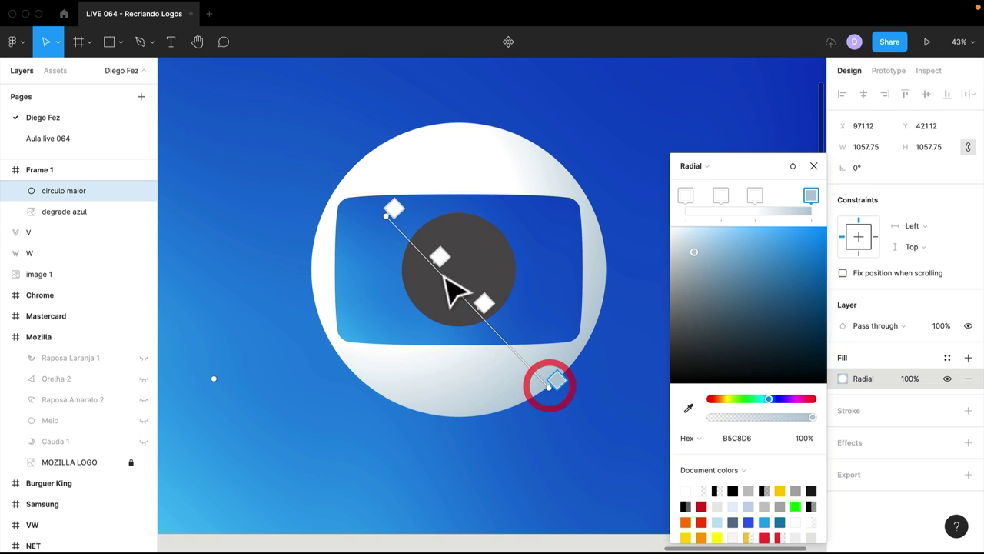
{"action": "left_click", "coordinate": [484, 304]}
{"action": "left_click_drag", "start_coordinate": [718, 263], "coordinate": [695, 238]}
{"action": "left_click_drag", "start_coordinate": [720, 195], "coordinate": [510, 224]}
{"action": "left_click", "coordinate": [750, 195]}
{"action": "left_click_drag", "start_coordinate": [703, 193], "coordinate": [717, 194]}
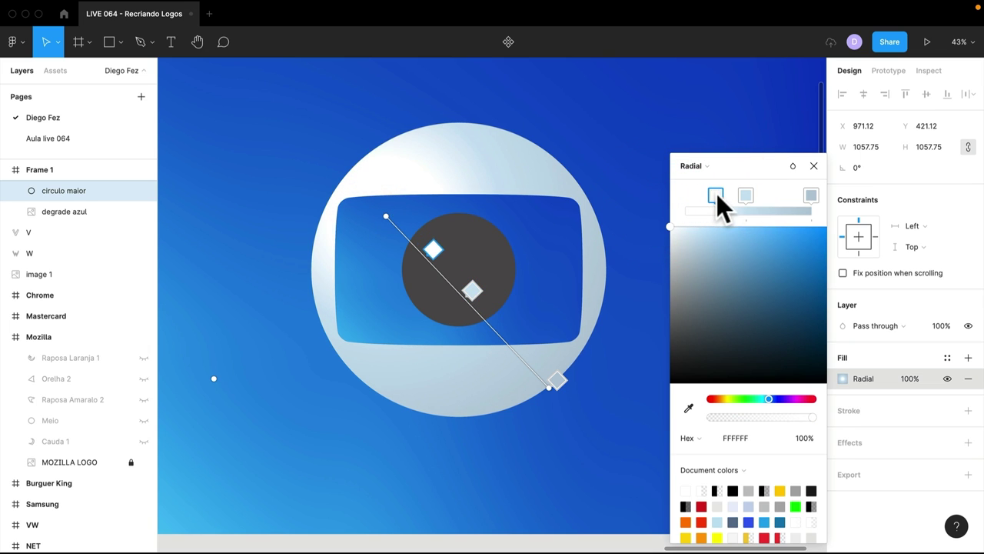
Level the gradient line horizontally across the circle and space out the white, pale blue and grey stops
{"action": "mouse_move", "coordinate": [553, 392]}
{"action": "left_mouse_down"}
{"action": "mouse_move", "coordinate": [624, 421]}
{"action": "mouse_move", "coordinate": [621, 295]}
{"action": "left_mouse_up"}
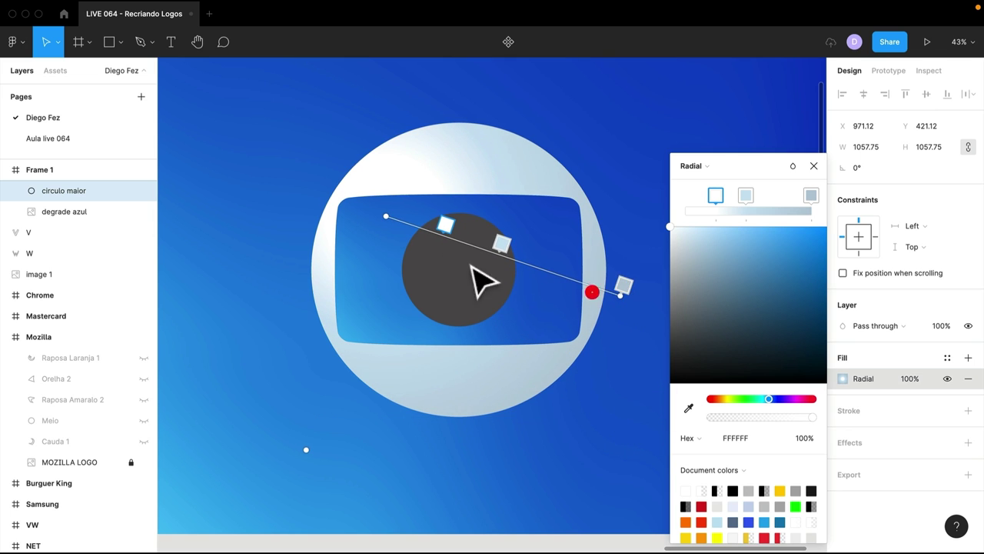
{"action": "left_click_drag", "start_coordinate": [386, 216], "coordinate": [330, 280]}
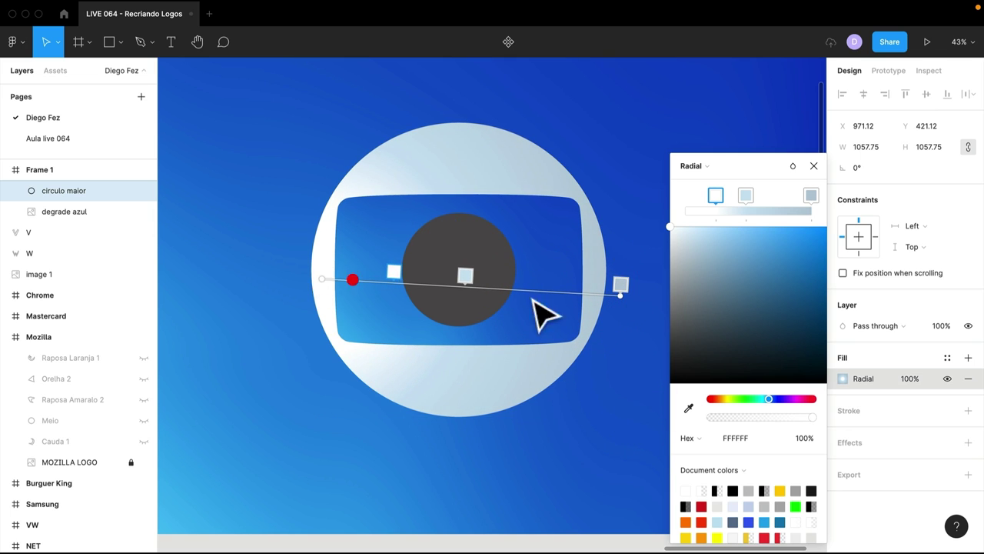
{"action": "left_click_drag", "start_coordinate": [623, 296], "coordinate": [630, 276]}
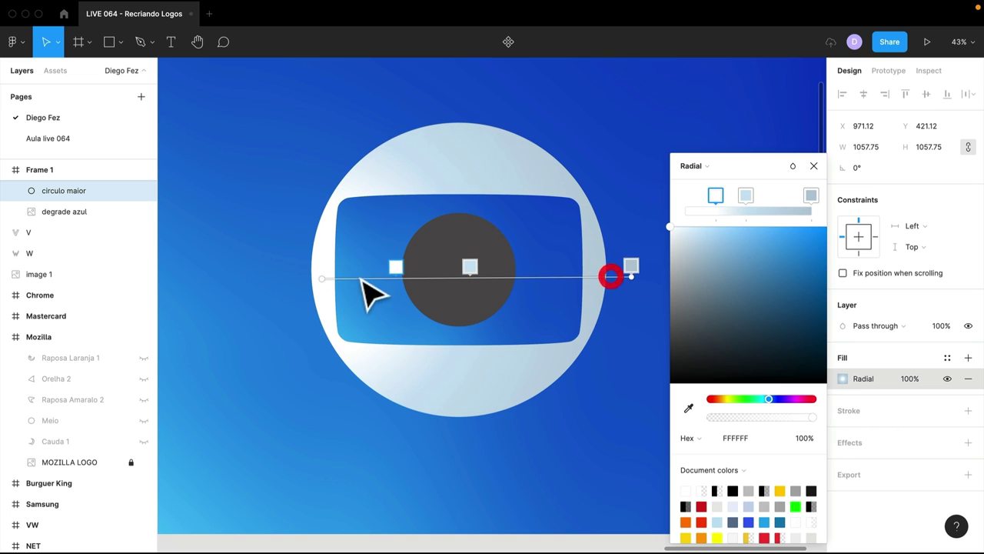
{"action": "left_click_drag", "start_coordinate": [395, 266], "coordinate": [358, 266]}
{"action": "left_click_drag", "start_coordinate": [471, 266], "coordinate": [557, 259]}
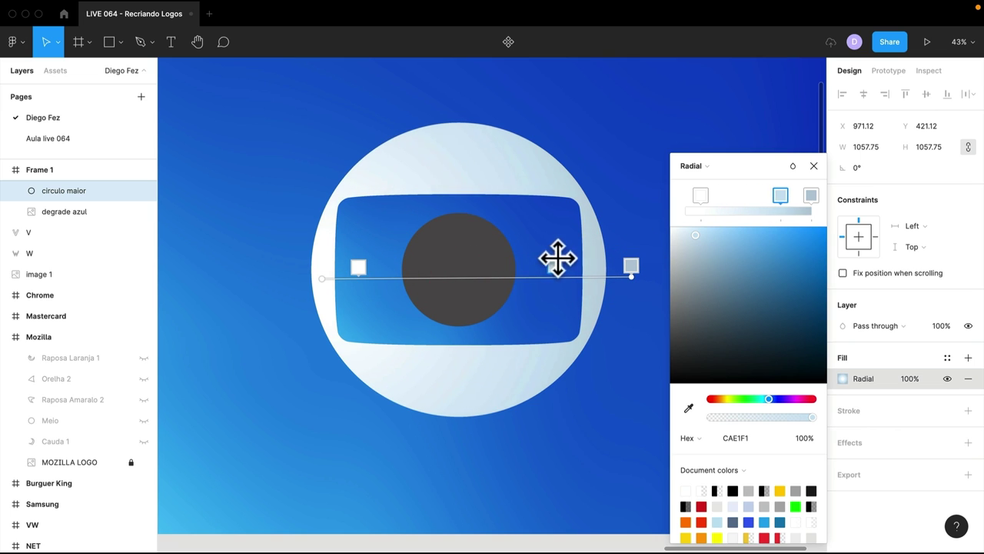
{"action": "left_click_drag", "start_coordinate": [630, 265], "coordinate": [622, 266]}
{"action": "left_click_drag", "start_coordinate": [555, 265], "coordinate": [528, 265]}
{"action": "left_click_drag", "start_coordinate": [634, 279], "coordinate": [619, 295]}
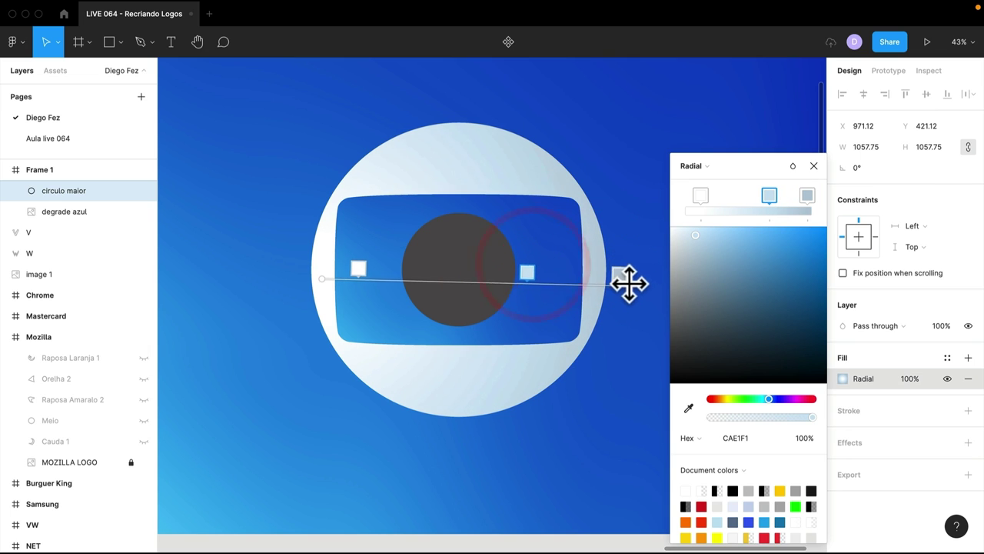
{"action": "left_click", "coordinate": [496, 396]}
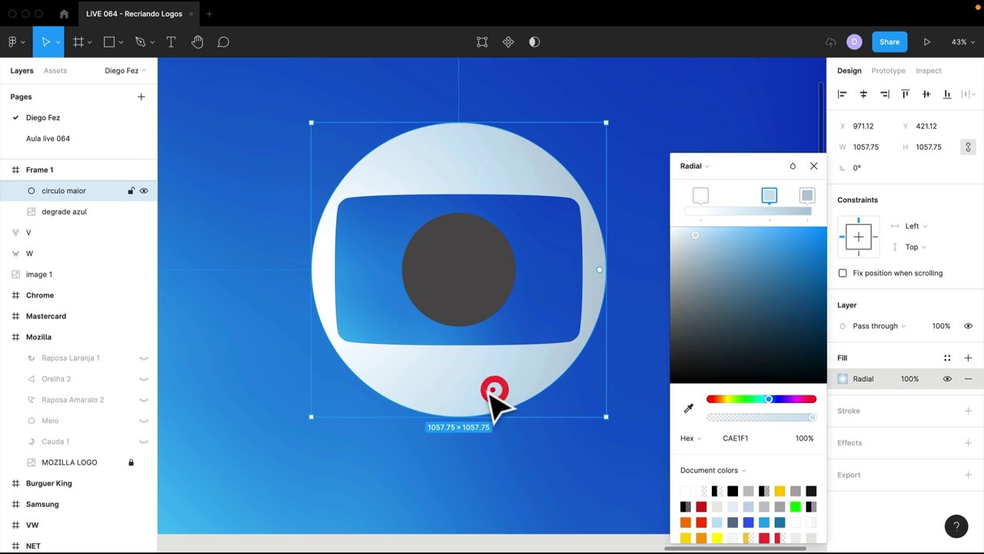
{"action": "left_click", "coordinate": [862, 360]}
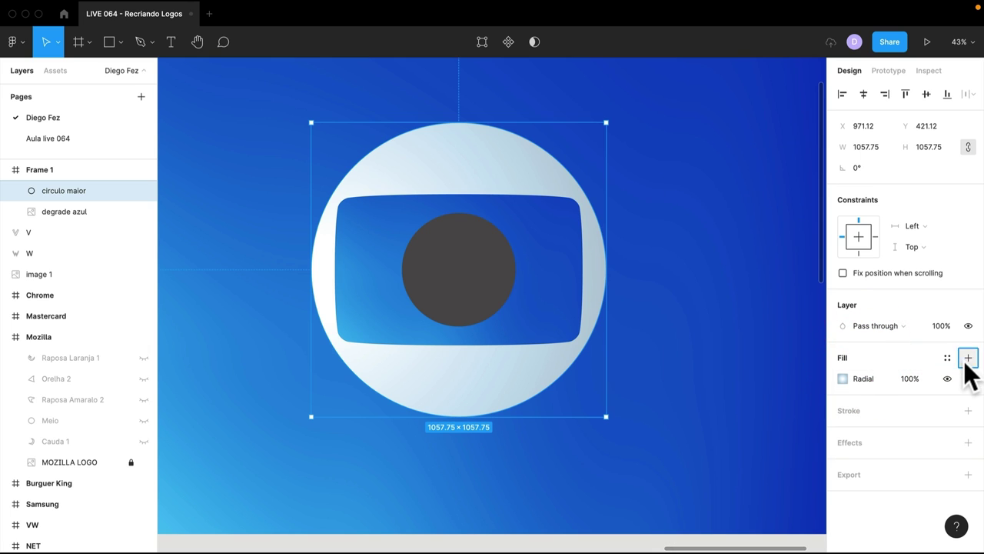
Add a second fill to circulo maior and make it a radial gradient
{"action": "left_click", "coordinate": [968, 358]}
{"action": "left_click", "coordinate": [842, 378]}
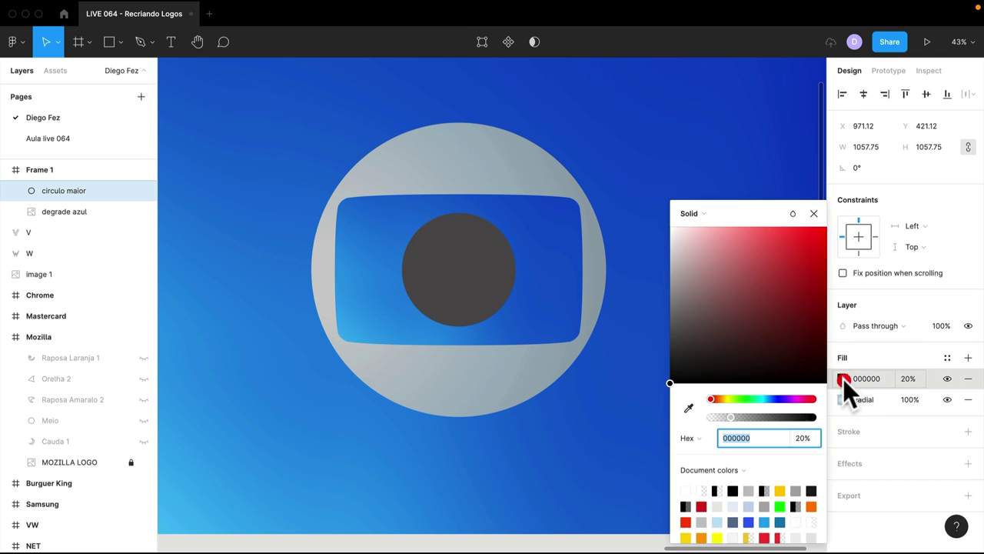
{"action": "left_click", "coordinate": [682, 213]}
{"action": "left_click", "coordinate": [698, 240]}
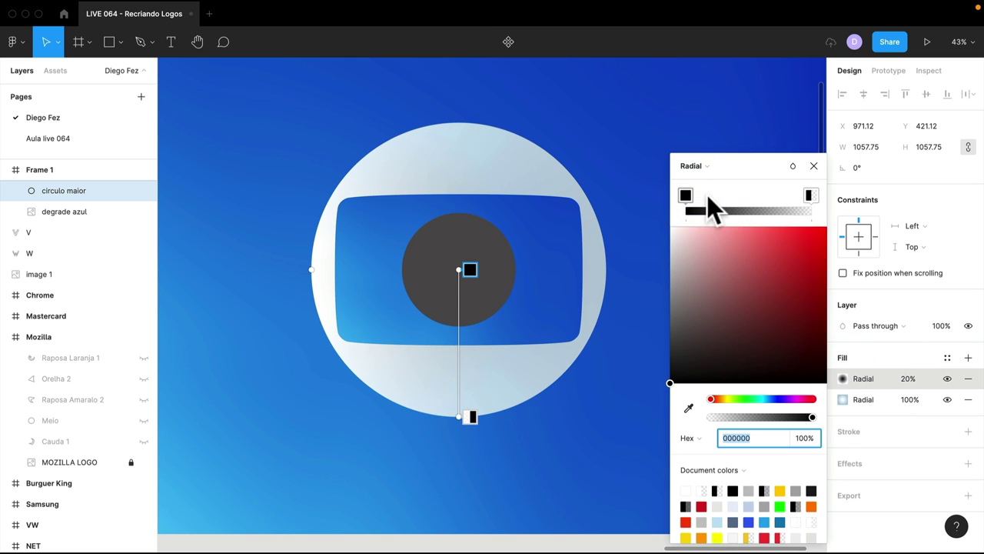
Eyedrop the background blue and light blue into the stops and set the fill opacity to 100%
{"action": "left_click", "coordinate": [691, 408]}
{"action": "left_click", "coordinate": [661, 526]}
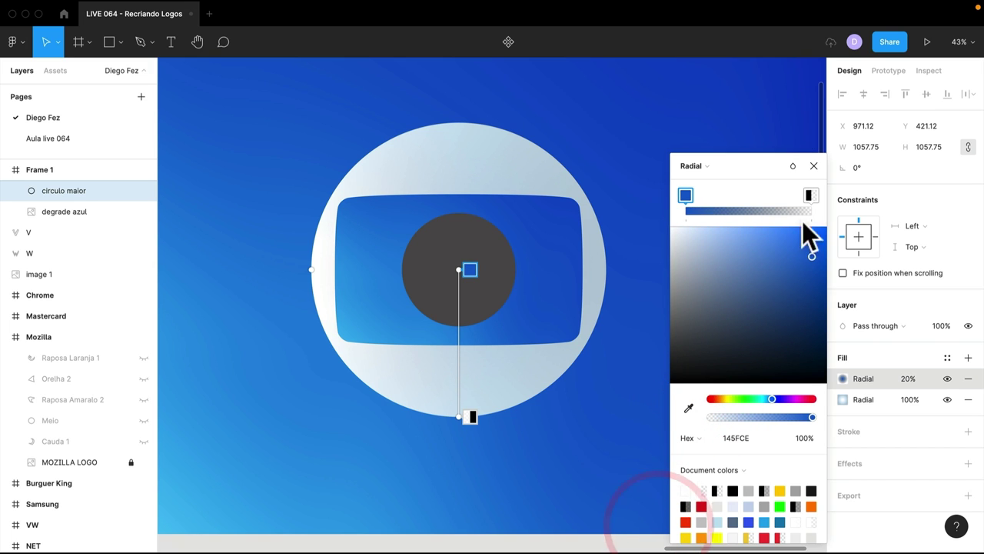
{"action": "left_click", "coordinate": [811, 195]}
{"action": "left_click", "coordinate": [688, 408]}
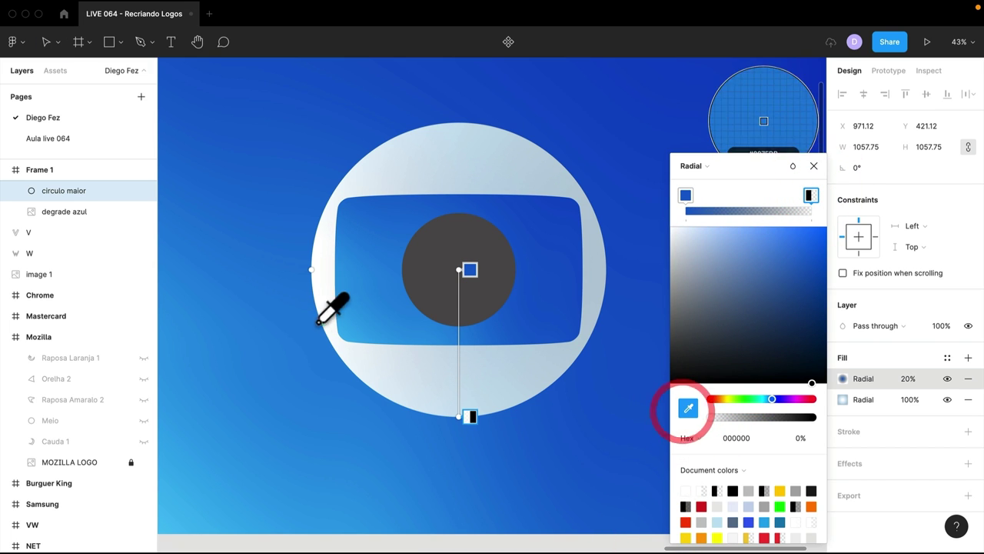
{"action": "left_click", "coordinate": [351, 335]}
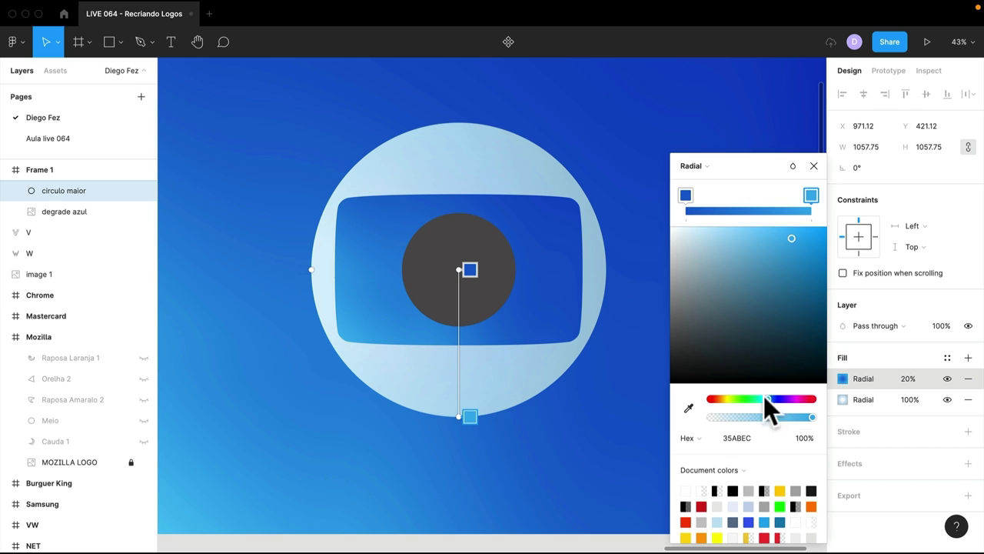
{"action": "left_click_drag", "start_coordinate": [461, 269], "coordinate": [400, 300]}
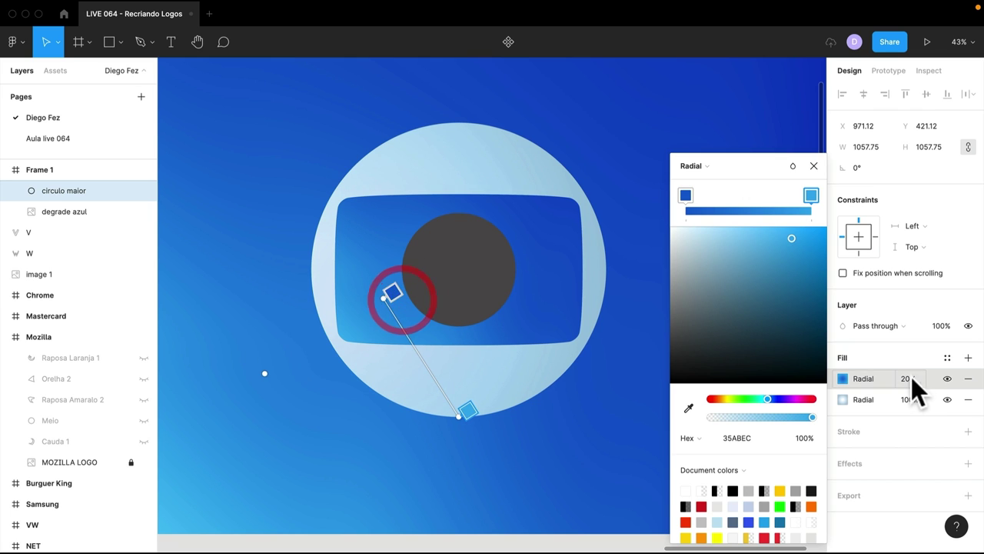
{"action": "left_click", "coordinate": [909, 379]}
{"action": "left_click", "coordinate": [910, 379]}
{"action": "type", "text": "100"}
{"action": "key", "text": "Return"}
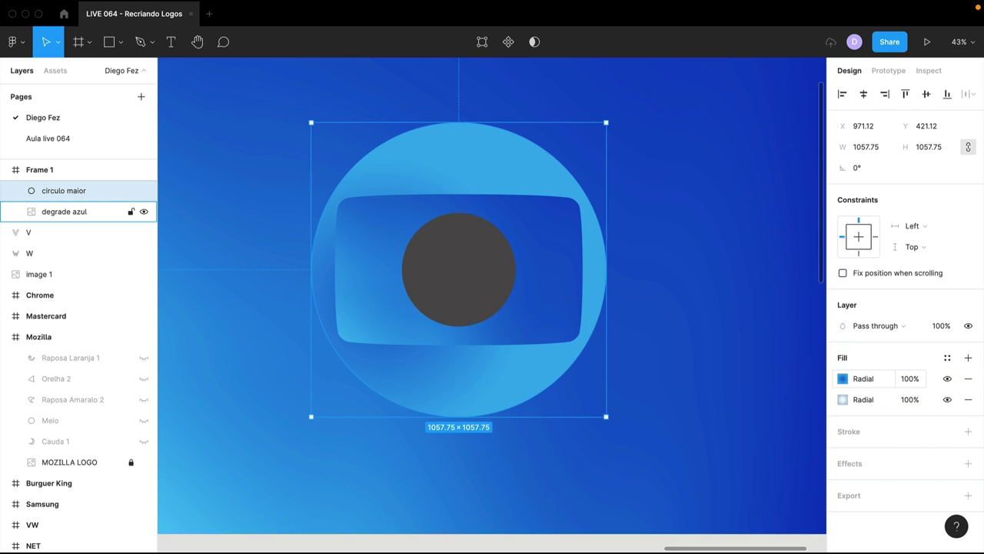
Fade the light-blue stop to transparent and aim the gradient axis toward the sphere's lower-left edge
{"action": "left_click", "coordinate": [844, 378]}
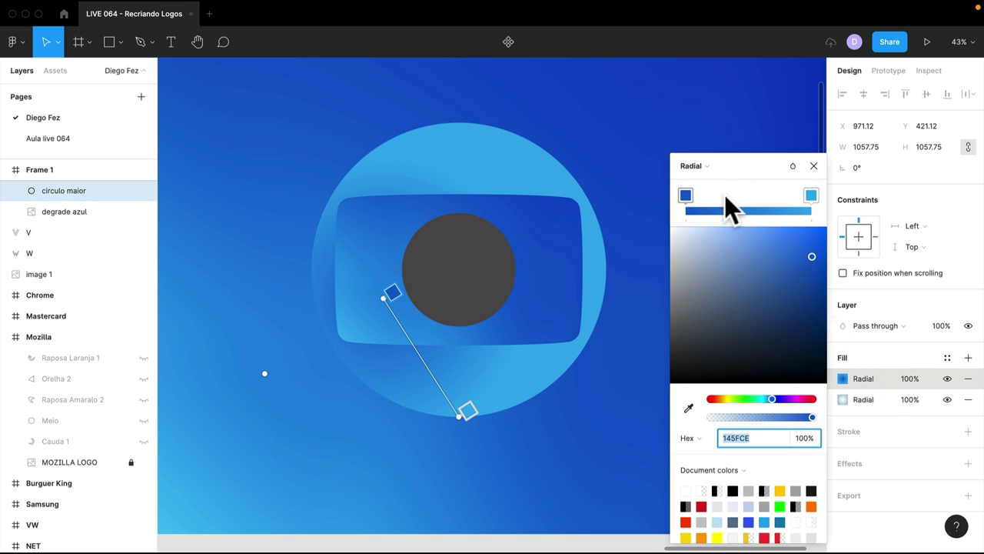
{"action": "left_click", "coordinate": [811, 196]}
{"action": "left_click_drag", "start_coordinate": [792, 417], "coordinate": [663, 422]}
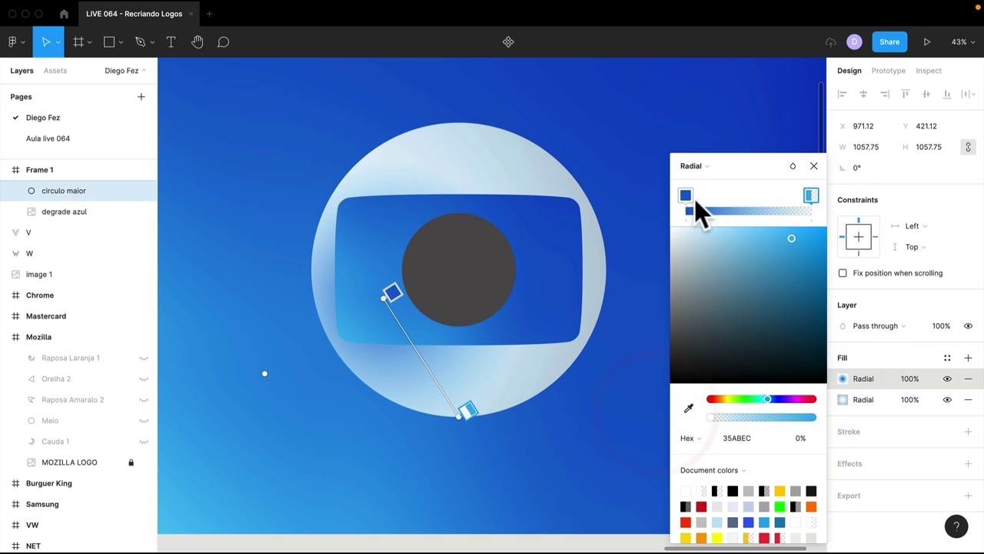
{"action": "left_click_drag", "start_coordinate": [695, 198], "coordinate": [732, 197]}
{"action": "mouse_move", "coordinate": [811, 195]}
{"action": "left_mouse_down"}
{"action": "mouse_move", "coordinate": [686, 196]}
{"action": "mouse_move", "coordinate": [822, 197]}
{"action": "left_mouse_up"}
{"action": "left_click_drag", "start_coordinate": [388, 297], "coordinate": [525, 173]}
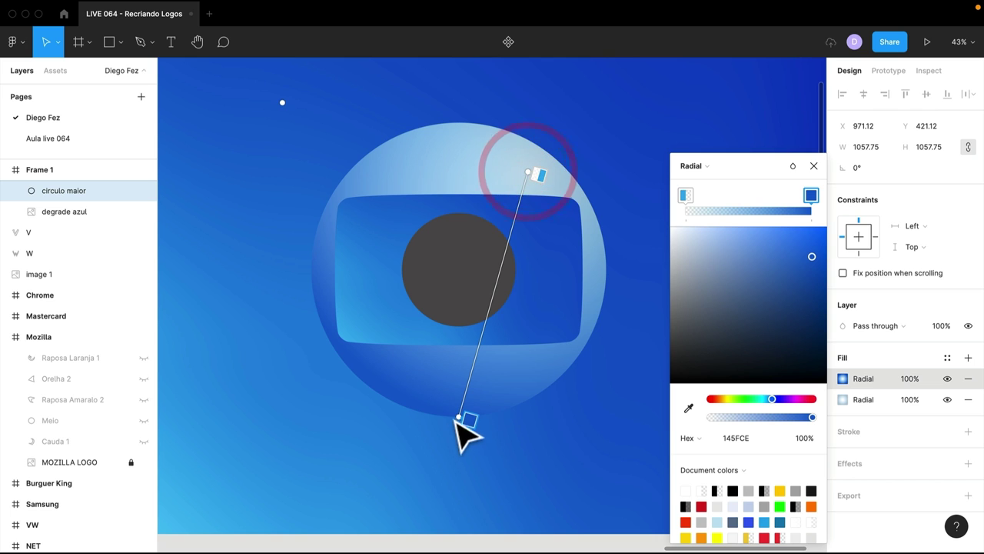
{"action": "left_click_drag", "start_coordinate": [456, 417], "coordinate": [267, 402]}
{"action": "mouse_move", "coordinate": [532, 186]}
{"action": "left_mouse_down"}
{"action": "mouse_move", "coordinate": [419, 297]}
{"action": "mouse_move", "coordinate": [440, 299]}
{"action": "left_mouse_up"}
{"action": "mouse_move", "coordinate": [742, 196]}
{"action": "left_mouse_down"}
{"action": "mouse_move", "coordinate": [772, 196]}
{"action": "mouse_move", "coordinate": [760, 198]}
{"action": "left_mouse_up"}
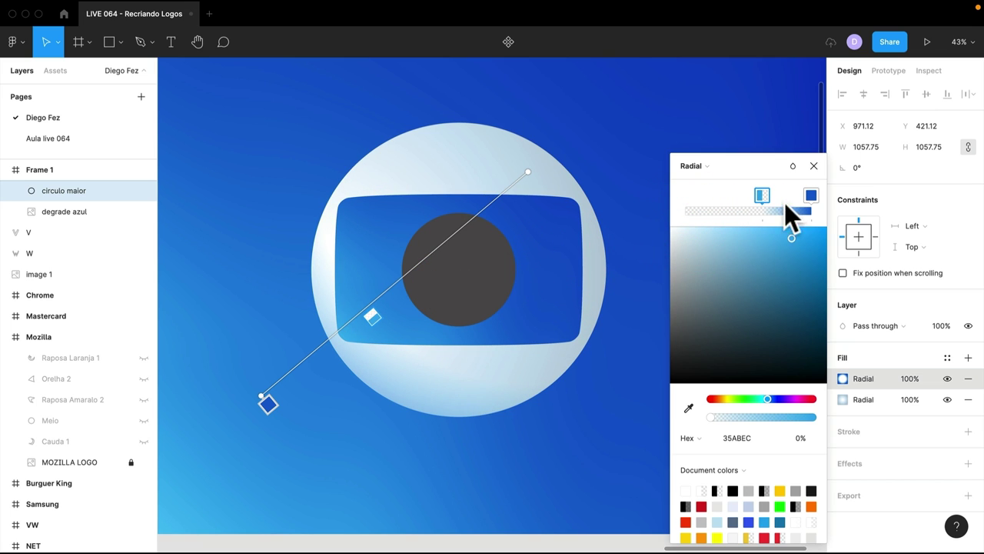
Eyedrop light blue 35ABEC into the dark-blue stop and slide the middle stop along the gradient
{"action": "left_click", "coordinate": [811, 194]}
{"action": "left_click", "coordinate": [688, 409]}
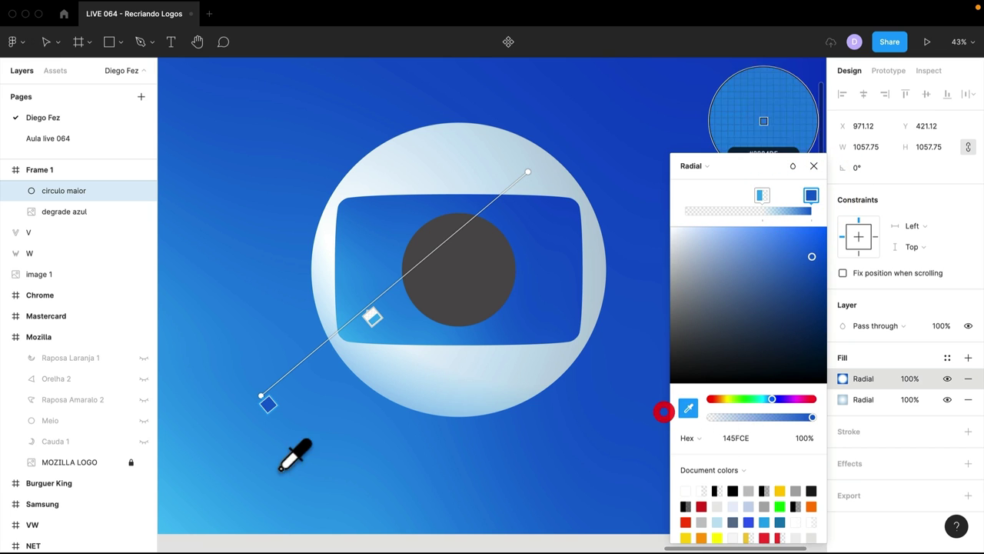
{"action": "left_click", "coordinate": [194, 487]}
{"action": "mouse_move", "coordinate": [374, 316]}
{"action": "left_mouse_down"}
{"action": "mouse_move", "coordinate": [400, 294]}
{"action": "mouse_move", "coordinate": [358, 347]}
{"action": "left_mouse_up"}
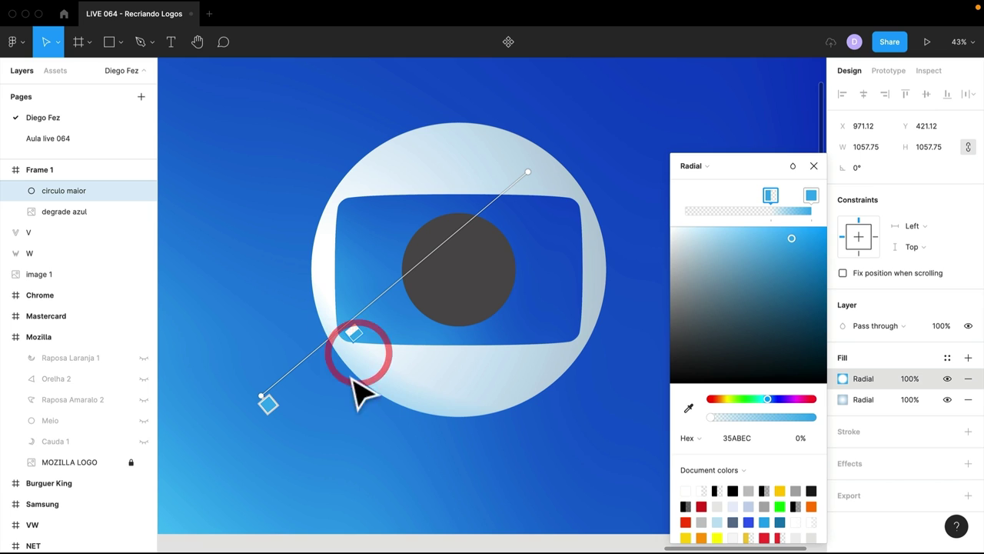
{"action": "left_click", "coordinate": [822, 161]}
{"action": "left_click", "coordinate": [837, 374]}
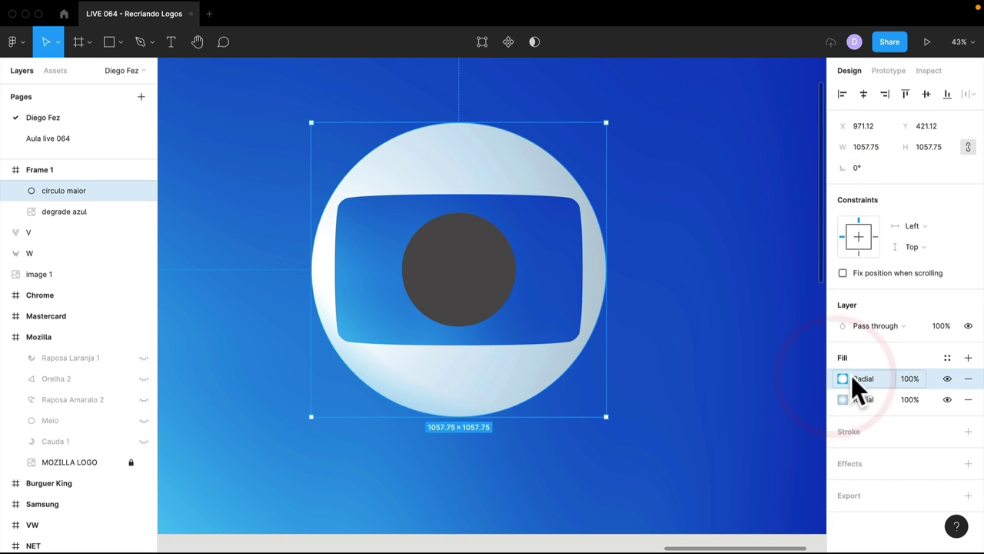
Duplicate the top radial fill and angle the copy from the sphere's centre toward its lower-right edge
{"action": "key", "text": "ctrl+d"}
{"action": "left_click", "coordinate": [843, 377]}
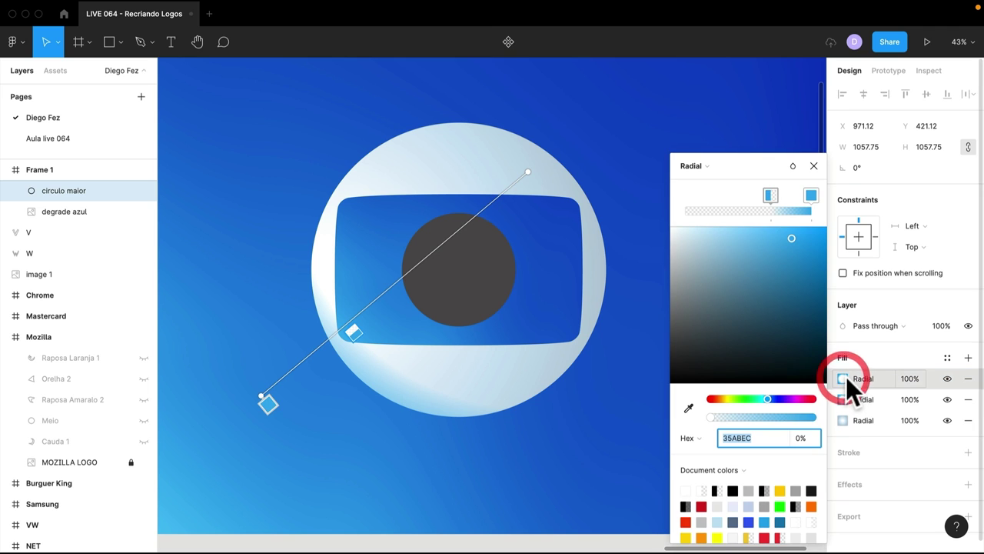
{"action": "left_click_drag", "start_coordinate": [262, 397], "coordinate": [578, 458]}
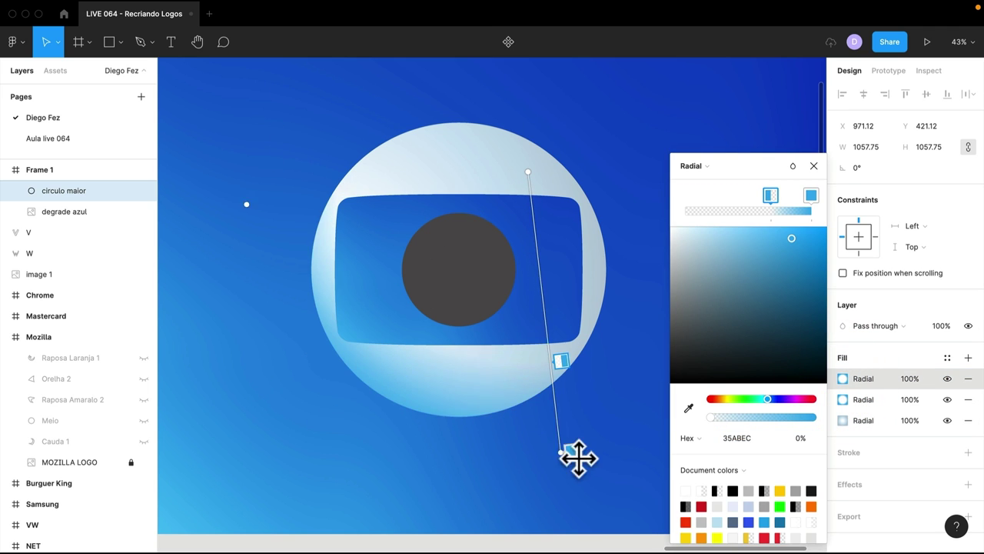
{"action": "mouse_move", "coordinate": [528, 170]}
{"action": "left_mouse_down"}
{"action": "mouse_move", "coordinate": [411, 253]}
{"action": "mouse_move", "coordinate": [455, 216]}
{"action": "left_mouse_up"}
{"action": "left_click_drag", "start_coordinate": [582, 457], "coordinate": [584, 446]}
{"action": "left_click_drag", "start_coordinate": [552, 375], "coordinate": [558, 382]}
{"action": "left_click_drag", "start_coordinate": [588, 439], "coordinate": [626, 396]}
{"action": "mouse_move", "coordinate": [437, 241]}
{"action": "left_mouse_down"}
{"action": "mouse_move", "coordinate": [410, 297]}
{"action": "mouse_move", "coordinate": [416, 285]}
{"action": "left_mouse_up"}
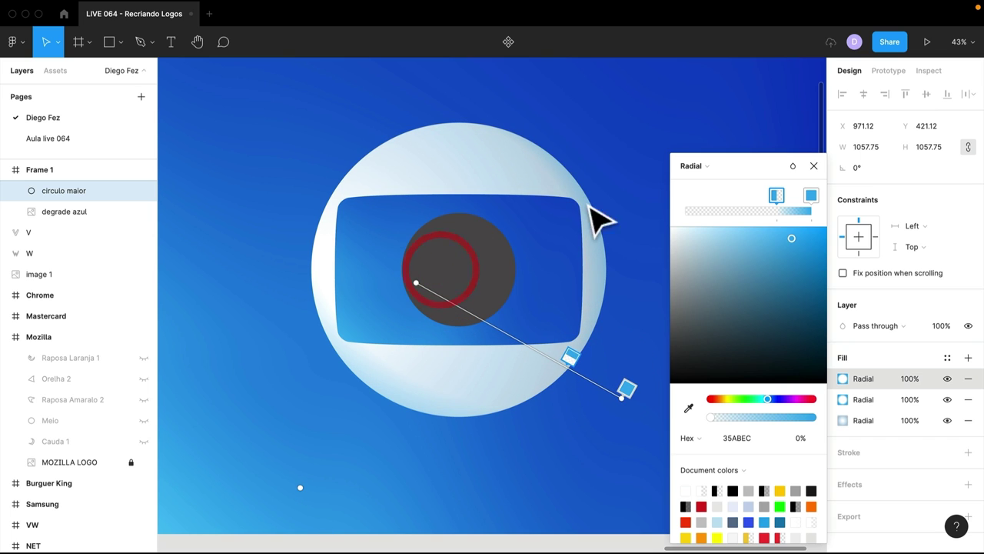
{"action": "left_click_drag", "start_coordinate": [419, 287], "coordinate": [434, 266]}
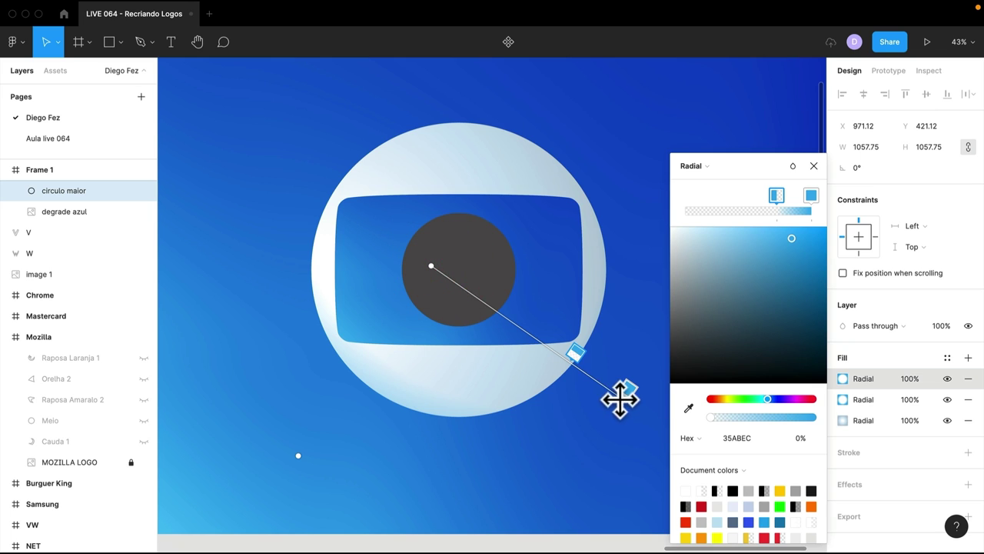
{"action": "left_click_drag", "start_coordinate": [620, 398], "coordinate": [577, 409]}
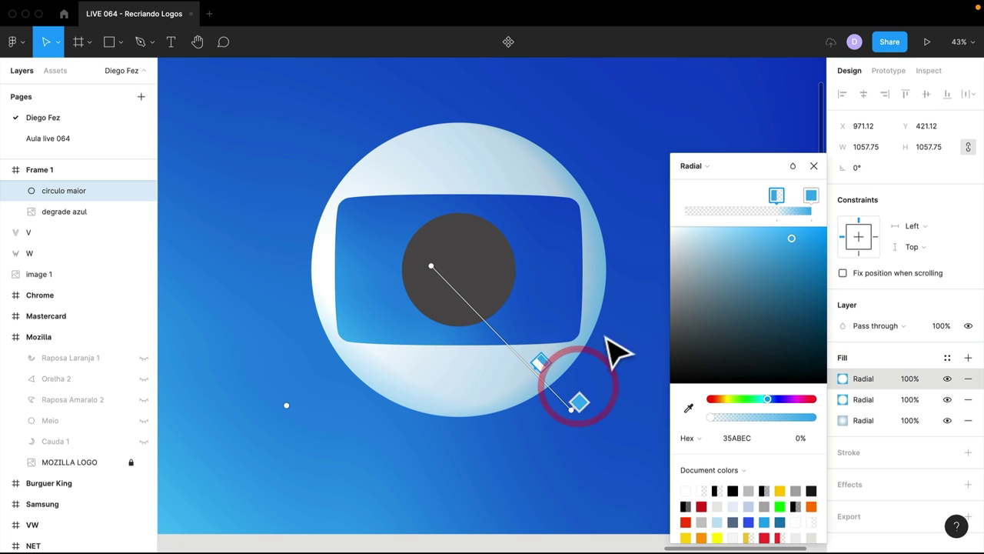
{"action": "left_click", "coordinate": [814, 165]}
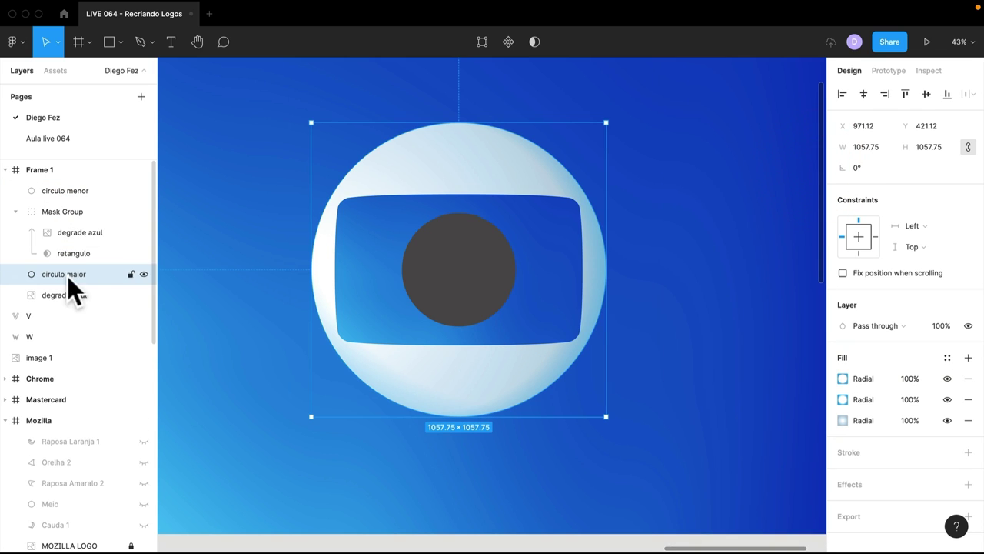
Copy circulo maior's three radial fills onto circulo menor using Paste properties (Ctrl+Alt+V)
{"action": "left_click_drag", "start_coordinate": [449, 402], "coordinate": [426, 376]}
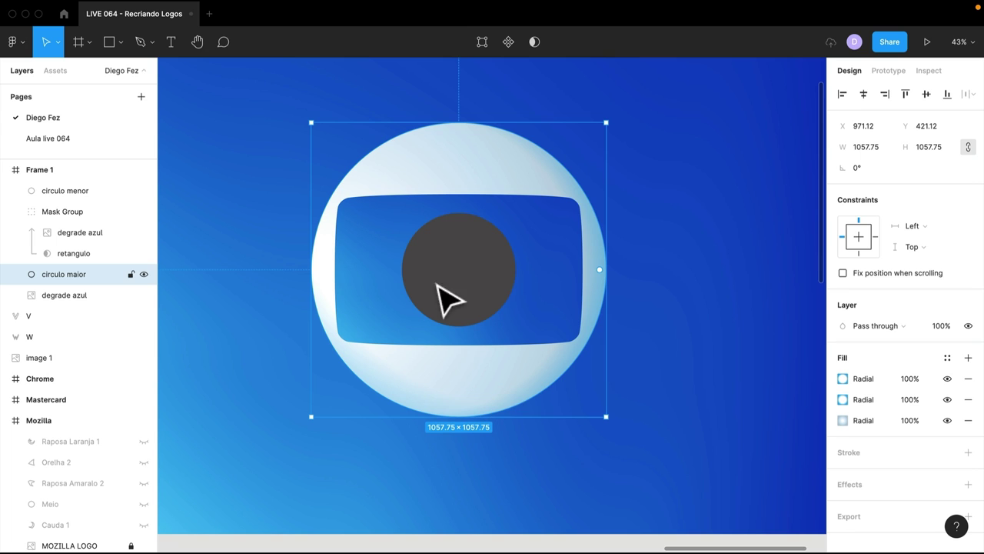
{"action": "left_click", "coordinate": [74, 193]}
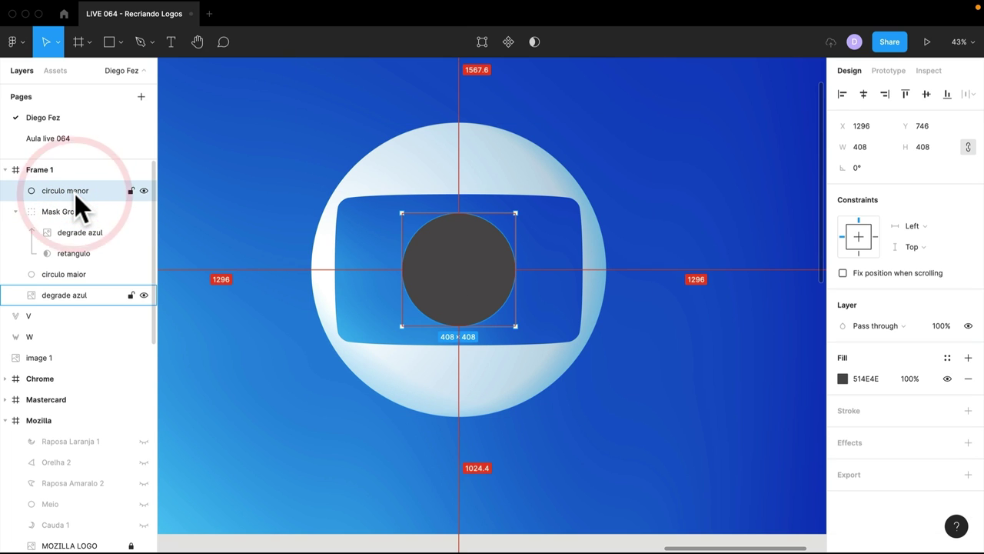
{"action": "left_click", "coordinate": [442, 396]}
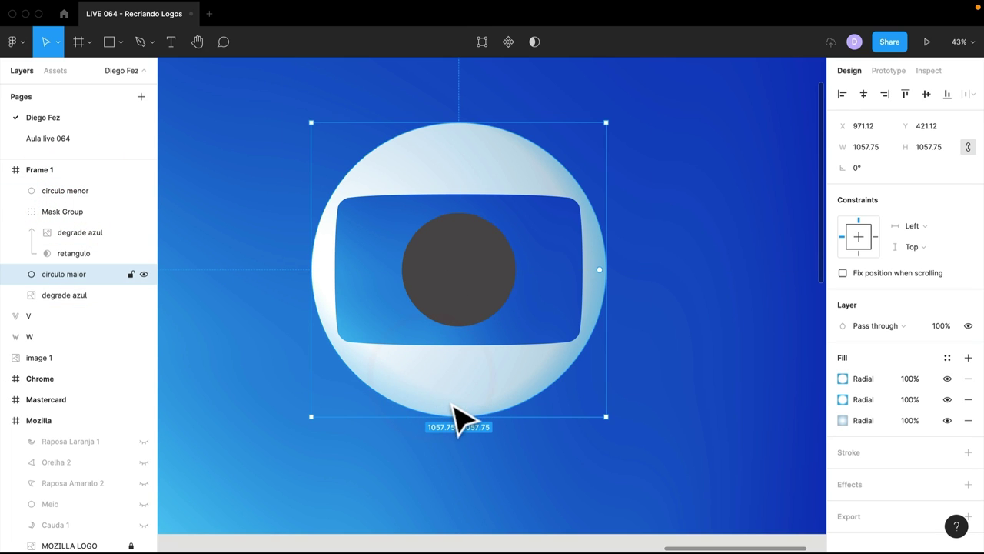
{"action": "key", "text": "ctrl+v"}
{"action": "left_click_drag", "start_coordinate": [468, 402], "coordinate": [571, 402]}
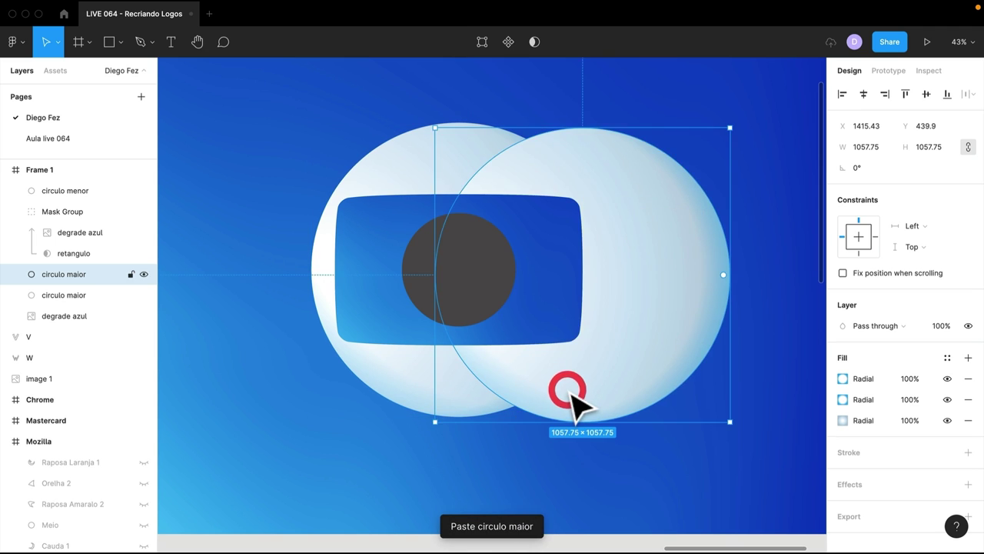
{"action": "key", "text": "Delete"}
{"action": "left_click", "coordinate": [475, 381]}
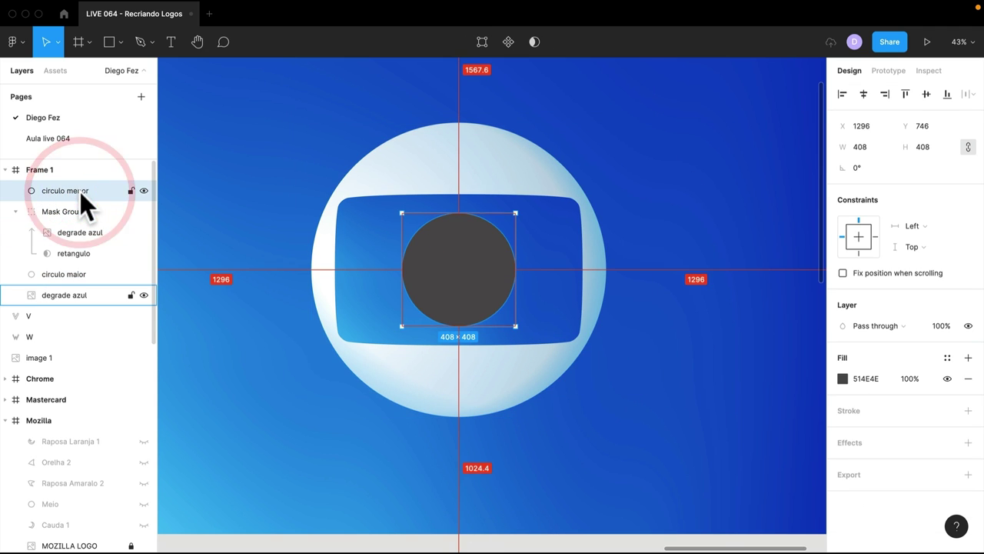
{"action": "key", "text": "ctrl+alt+v"}
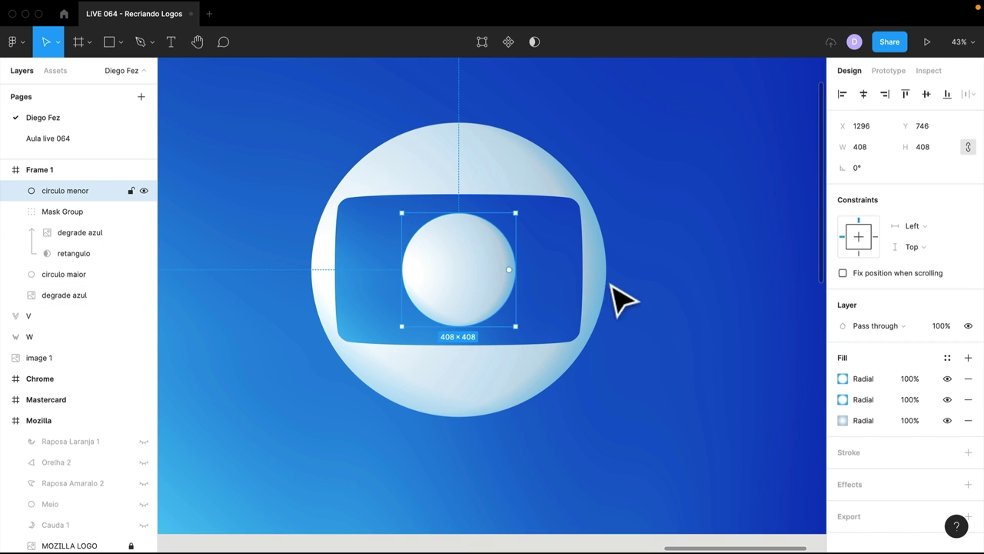
Move the inner circle's third radial highlight toward its upper right and widen it toward the lower left
{"action": "left_click", "coordinate": [844, 419]}
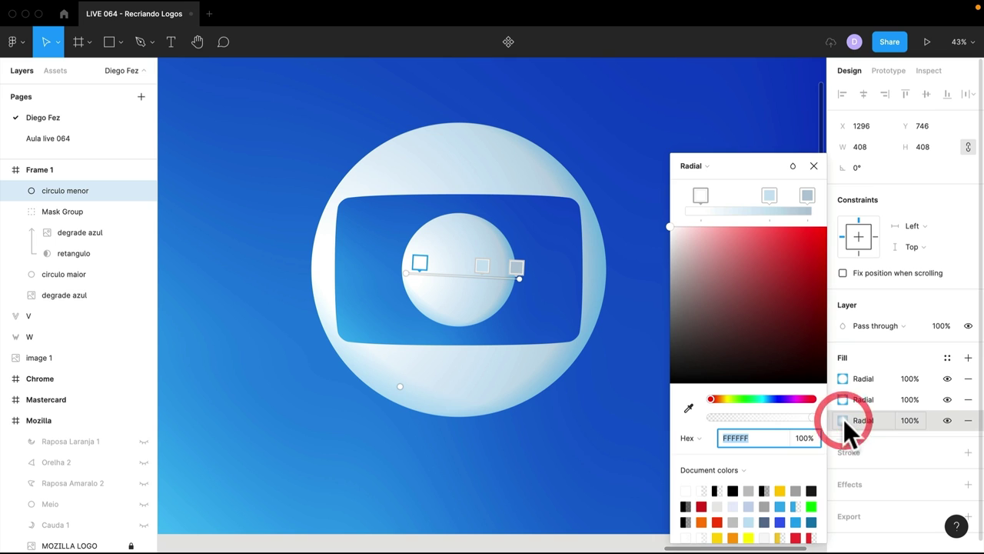
{"action": "left_click_drag", "start_coordinate": [407, 271], "coordinate": [492, 257]}
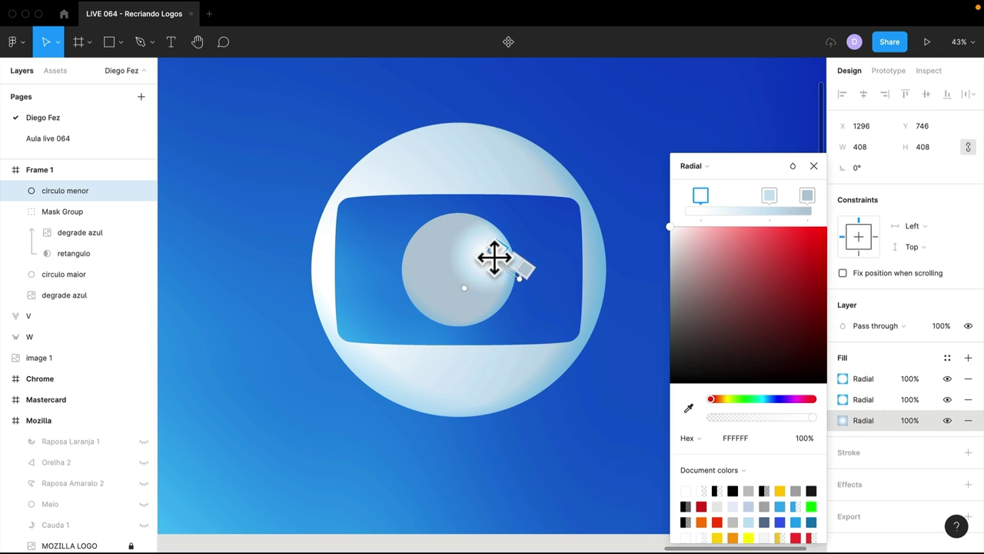
{"action": "left_click_drag", "start_coordinate": [486, 302], "coordinate": [399, 312]}
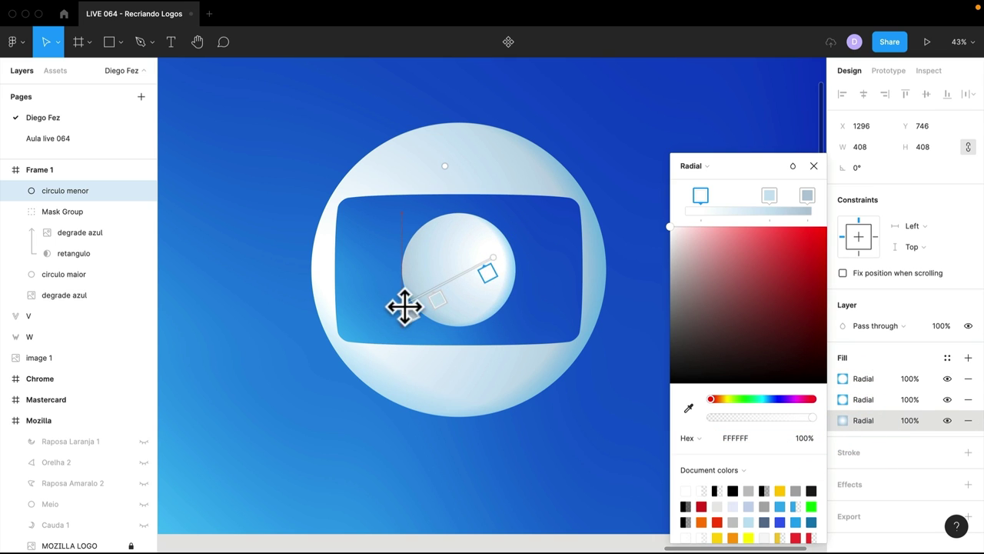
{"action": "left_click_drag", "start_coordinate": [494, 261], "coordinate": [491, 248]}
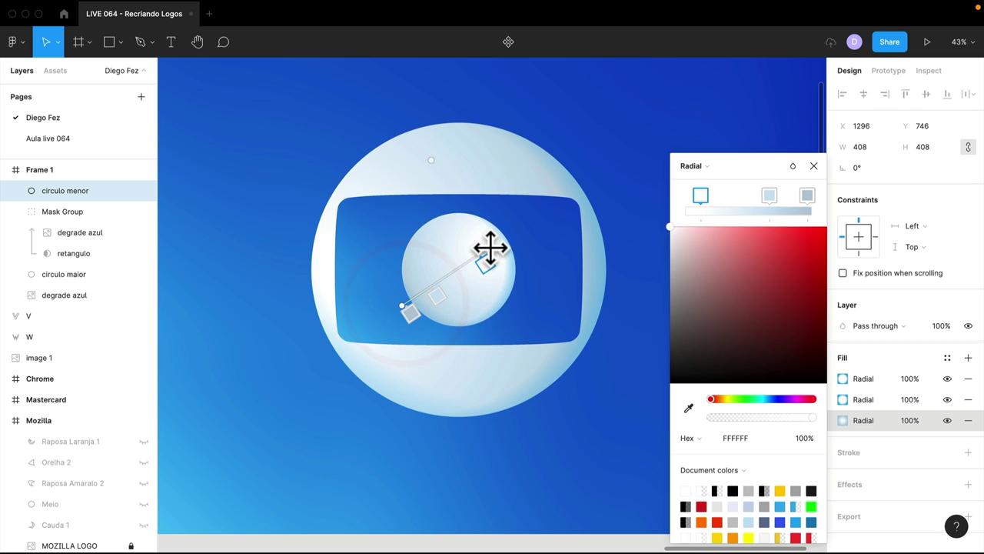
Reshape the second radial fill's gradient to fit around the smaller inner circle
{"action": "left_click", "coordinate": [844, 399]}
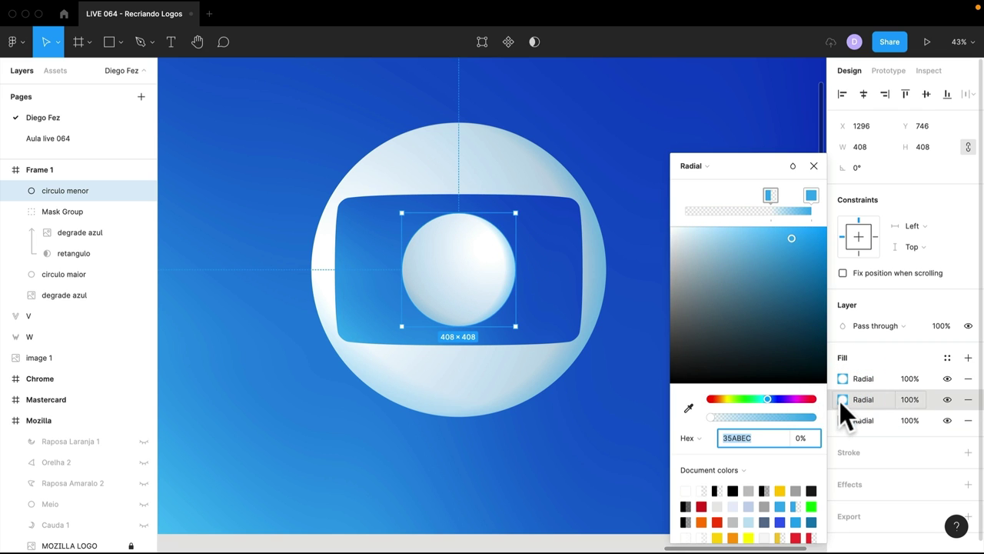
{"action": "left_click", "coordinate": [843, 399]}
{"action": "left_click", "coordinate": [843, 399]}
{"action": "left_click_drag", "start_coordinate": [484, 233], "coordinate": [472, 234]}
{"action": "left_click_drag", "start_coordinate": [390, 325], "coordinate": [392, 302]}
Adjust the first radial fill's centre and colour stop, then switch to the browser's logo reference
{"action": "left_click", "coordinate": [841, 378]}
{"action": "left_click", "coordinate": [841, 378]}
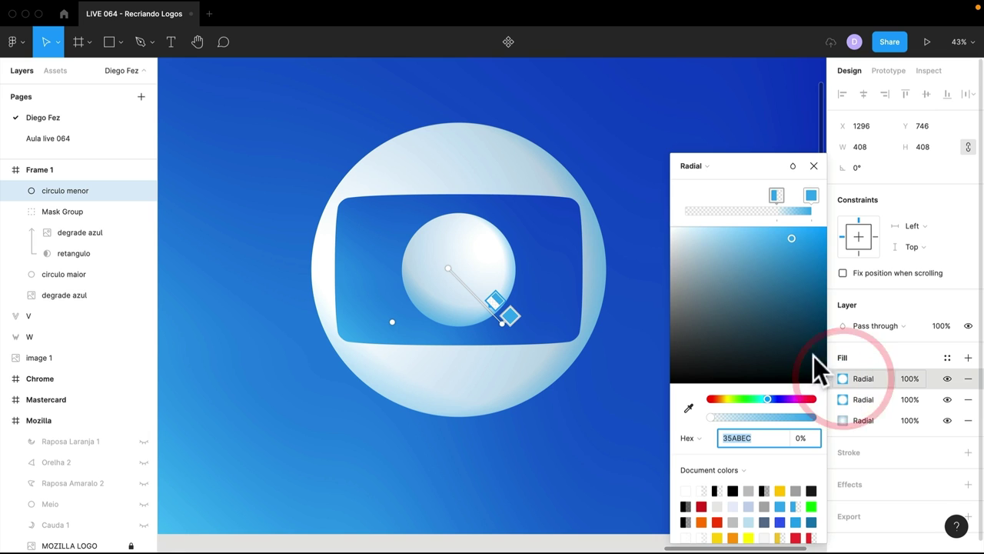
{"action": "mouse_move", "coordinate": [449, 269]}
{"action": "left_mouse_down"}
{"action": "mouse_move", "coordinate": [458, 259]}
{"action": "mouse_move", "coordinate": [448, 270]}
{"action": "left_mouse_up"}
{"action": "left_click_drag", "start_coordinate": [512, 319], "coordinate": [493, 297]}
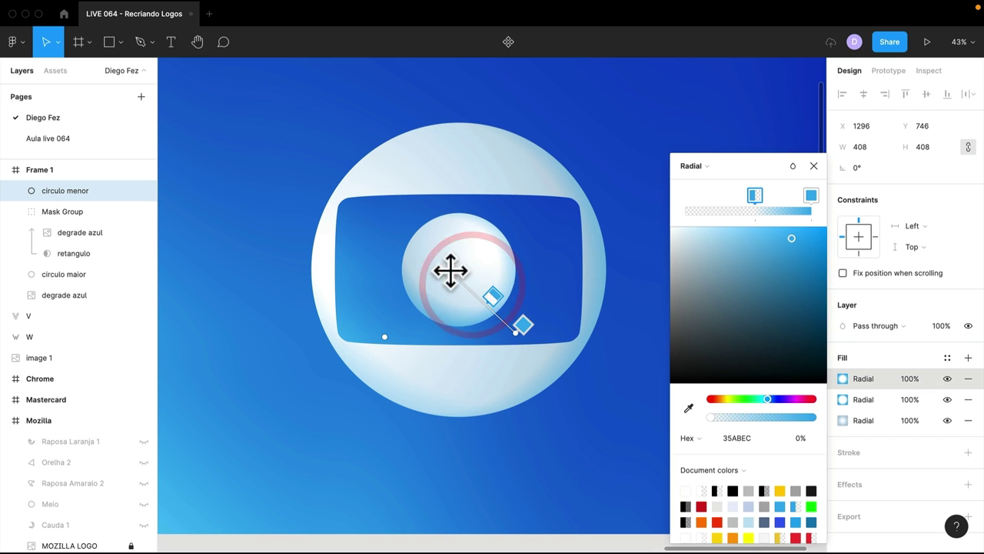
{"action": "left_click", "coordinate": [528, 406]}
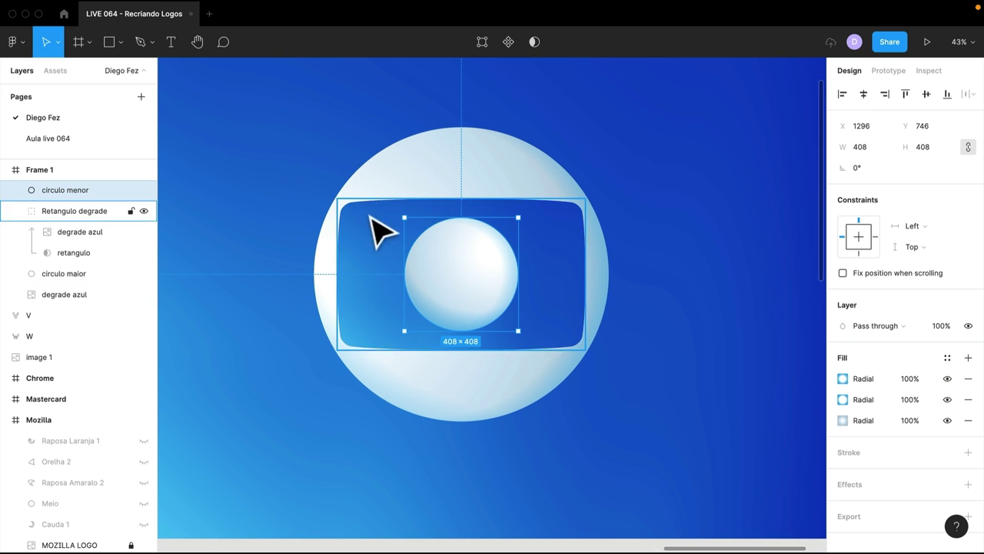
{"action": "key", "text": "ctrl+Left"}
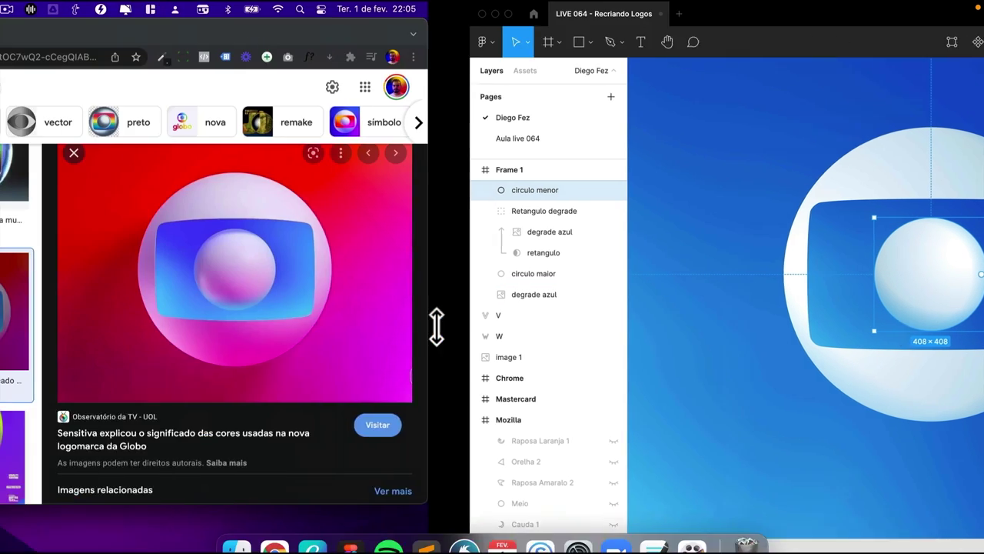
{"action": "left_click", "coordinate": [684, 304]}
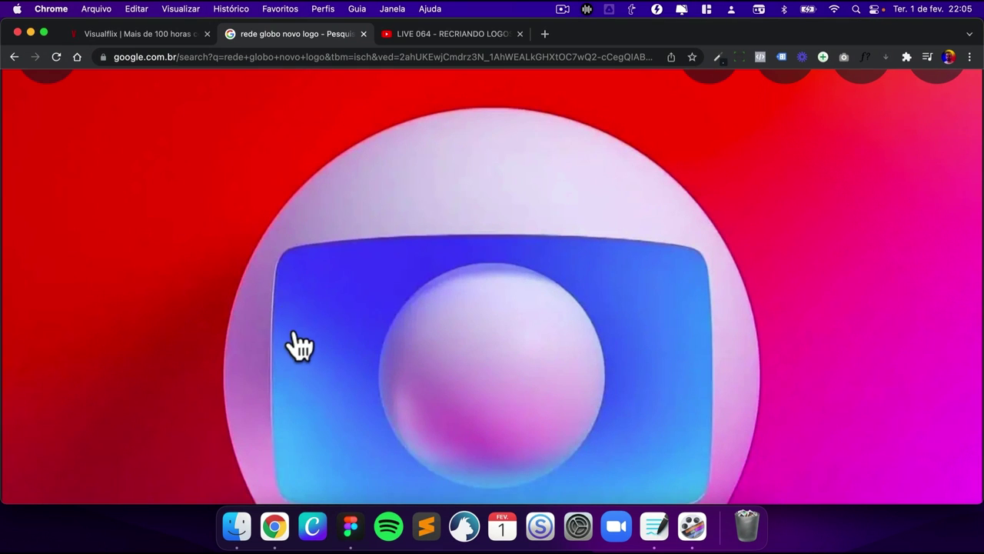
{"action": "scroll", "coordinate": [300, 346], "scroll_direction": "down", "scroll_amount": 5}
{"action": "scroll", "coordinate": [300, 346], "scroll_direction": "down", "scroll_amount": 5}
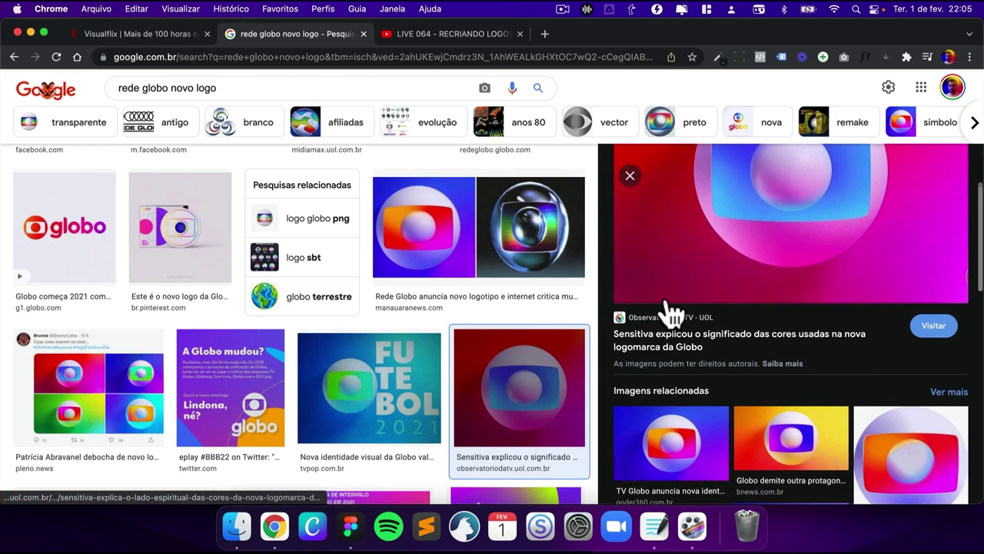
{"action": "scroll", "coordinate": [676, 307], "scroll_direction": "up", "scroll_amount": 2}
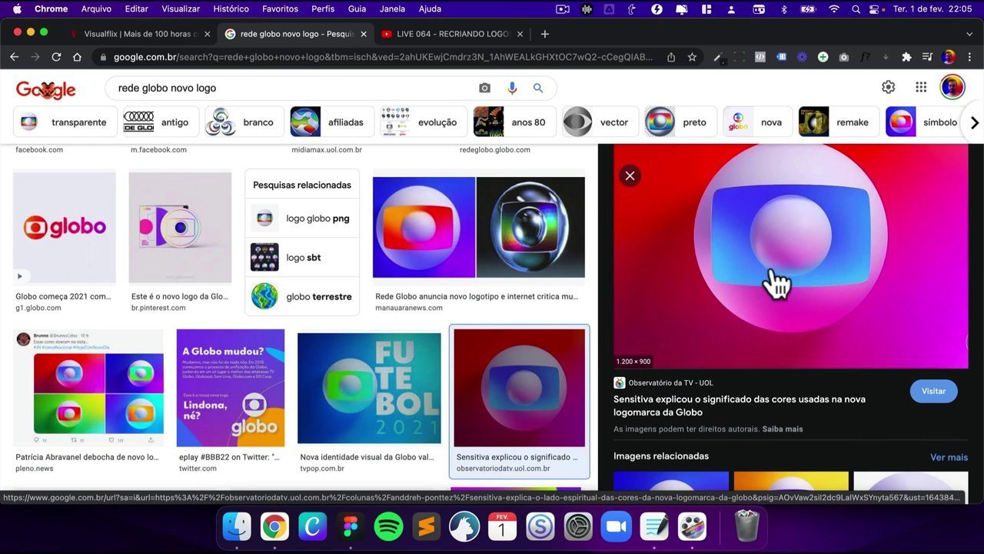
{"action": "key", "text": "ctrl+Right"}
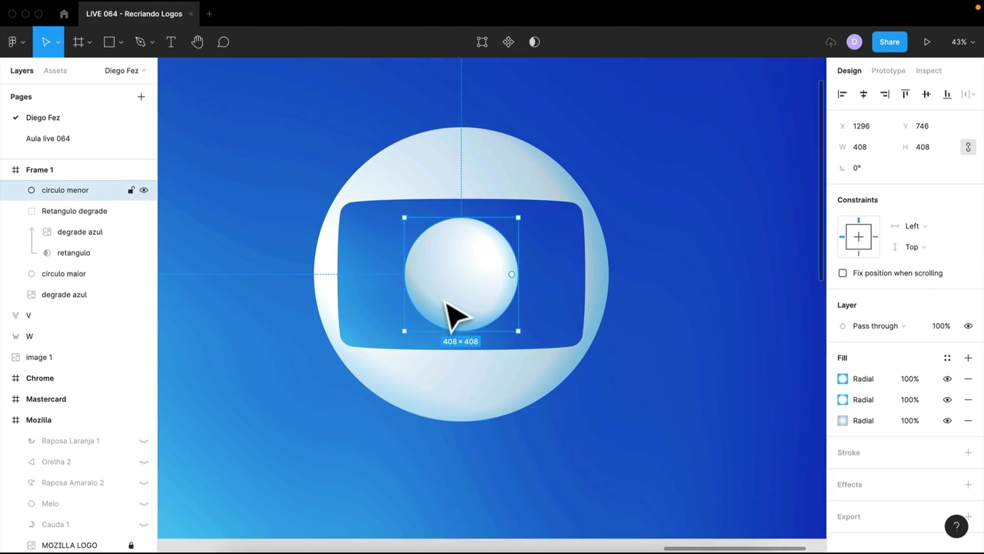
Duplicate circulo menor as 'brilho menor' and Alt-shrink it around its centre to 342.78 px
{"action": "left_click", "coordinate": [435, 284]}
{"action": "left_click", "coordinate": [68, 190]}
{"action": "key", "text": "ctrl+d"}
{"action": "double_click", "coordinate": [69, 190]}
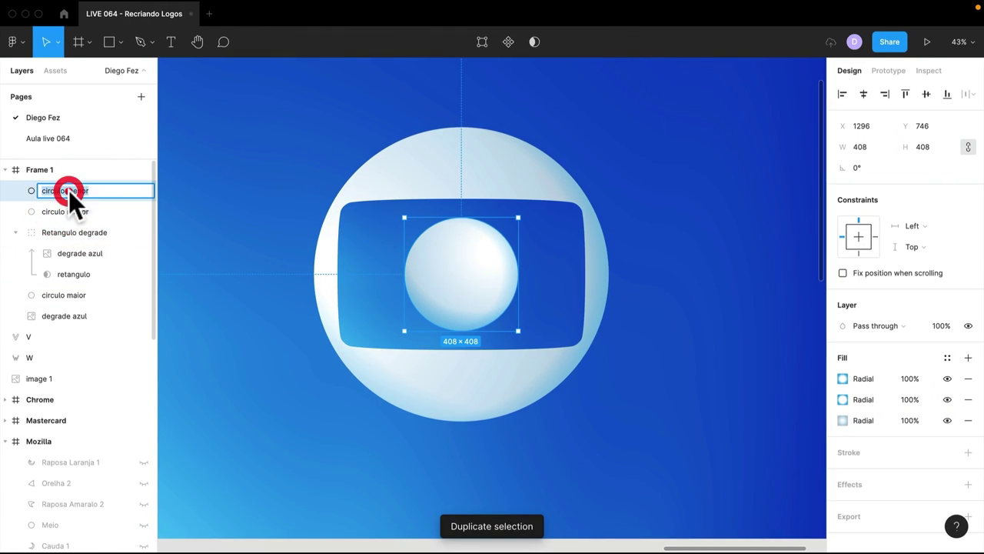
{"action": "type", "text": "brilho me"}
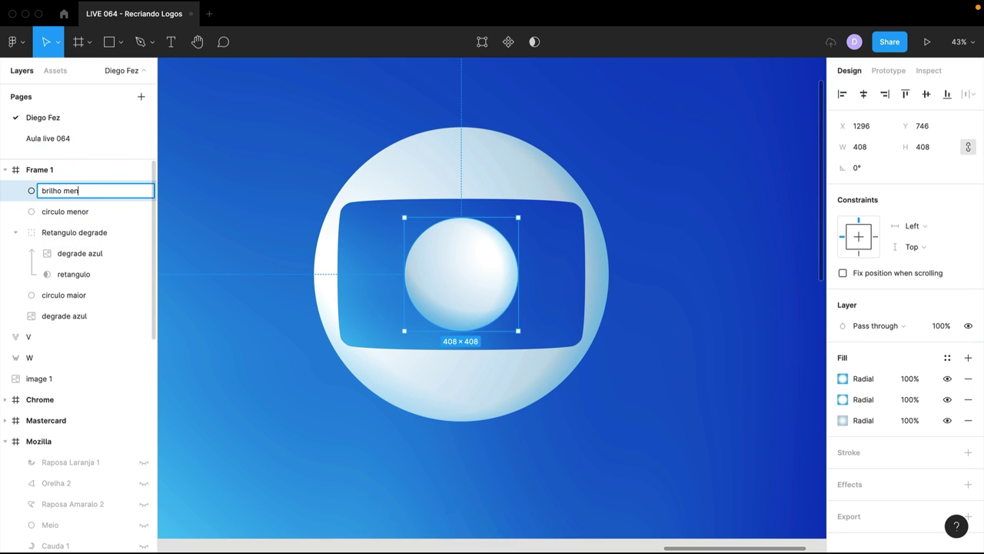
{"action": "type", "text": "nor"}
{"action": "key", "text": "Return"}
{"action": "key", "text": "alt"}
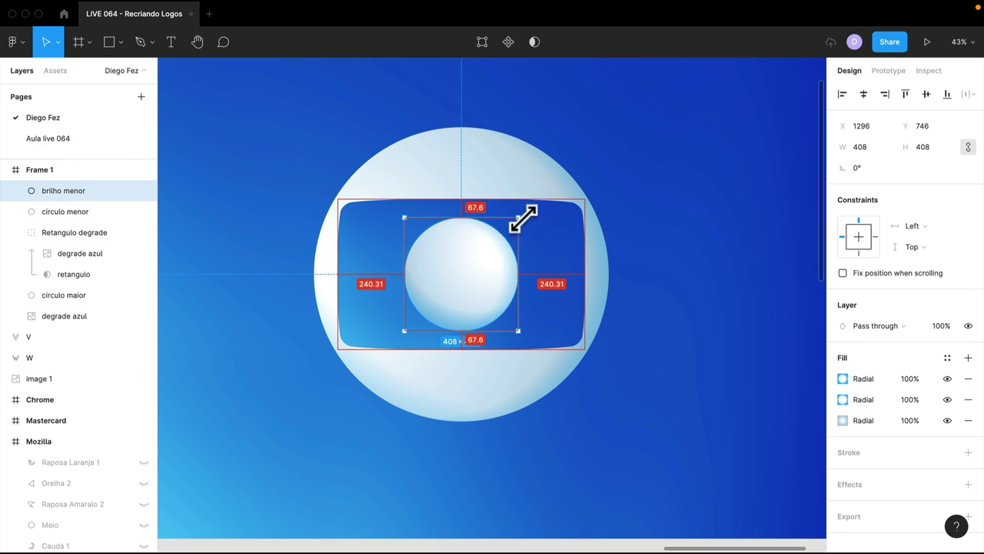
{"action": "left_click_drag", "start_coordinate": [518, 219], "coordinate": [510, 227]}
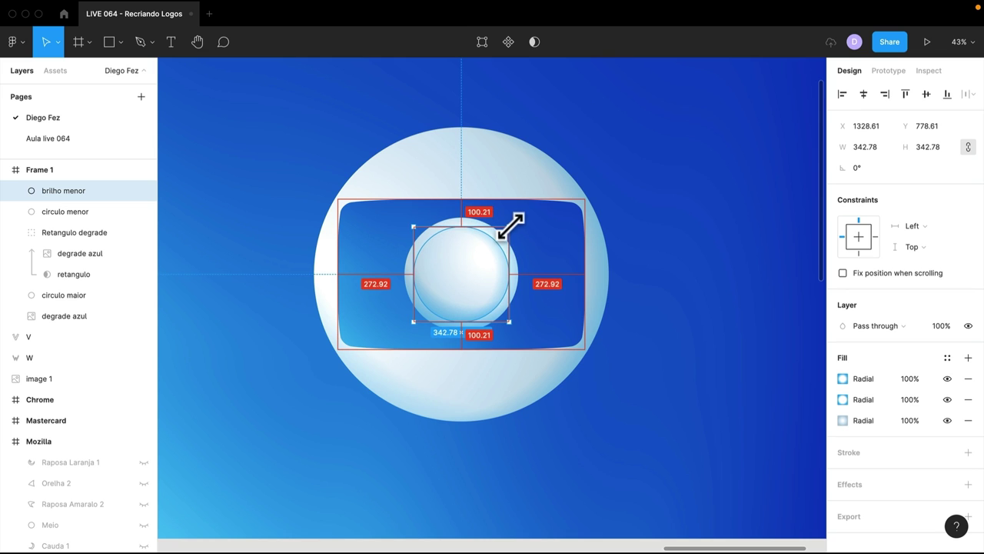
Remove two radial fills, leaving one gradient with two stops fading from white to 0% opacity
{"action": "left_click", "coordinate": [968, 378]}
{"action": "left_click", "coordinate": [968, 378]}
{"action": "left_click", "coordinate": [843, 378]}
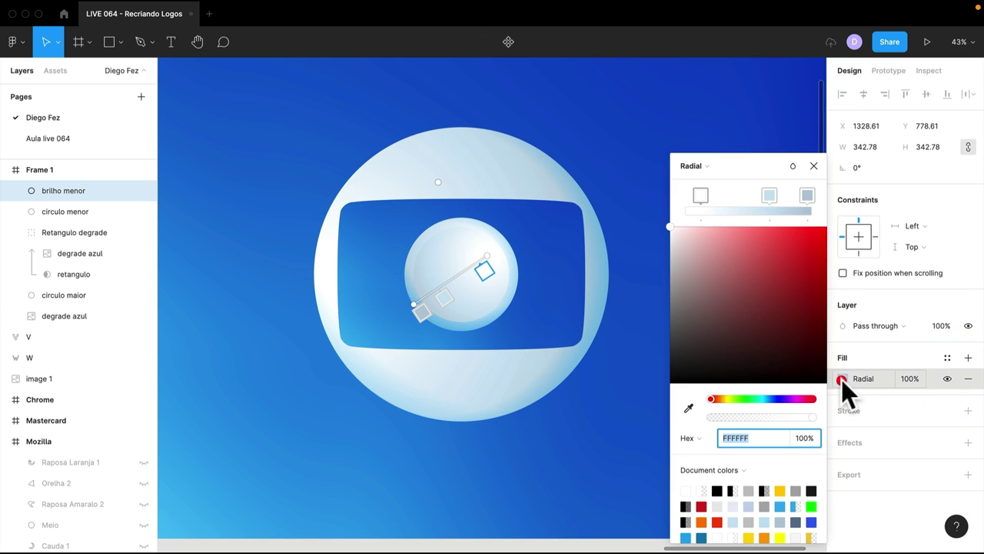
{"action": "left_click", "coordinate": [701, 195]}
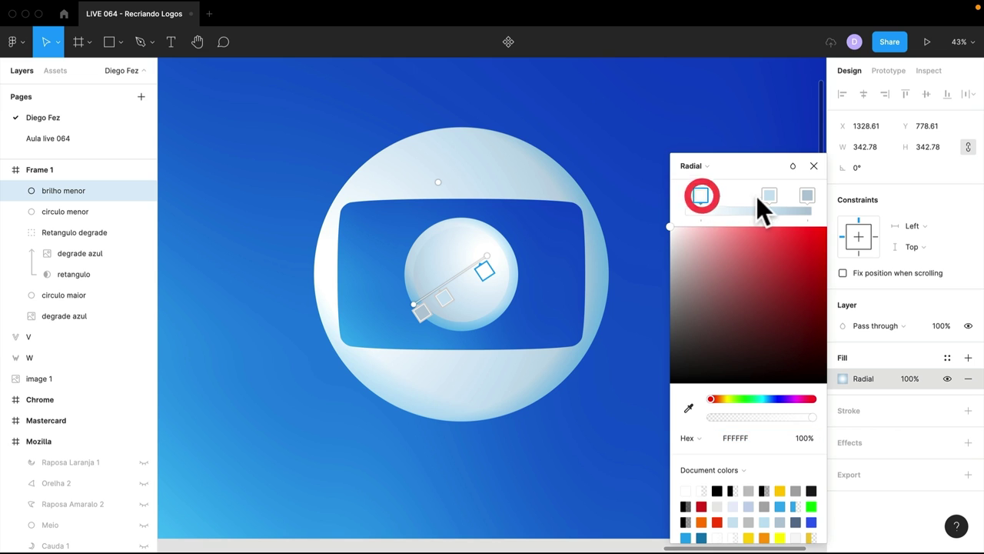
{"action": "left_click", "coordinate": [769, 195]}
{"action": "left_click_drag", "start_coordinate": [732, 286], "coordinate": [652, 208]}
{"action": "left_click", "coordinate": [811, 194]}
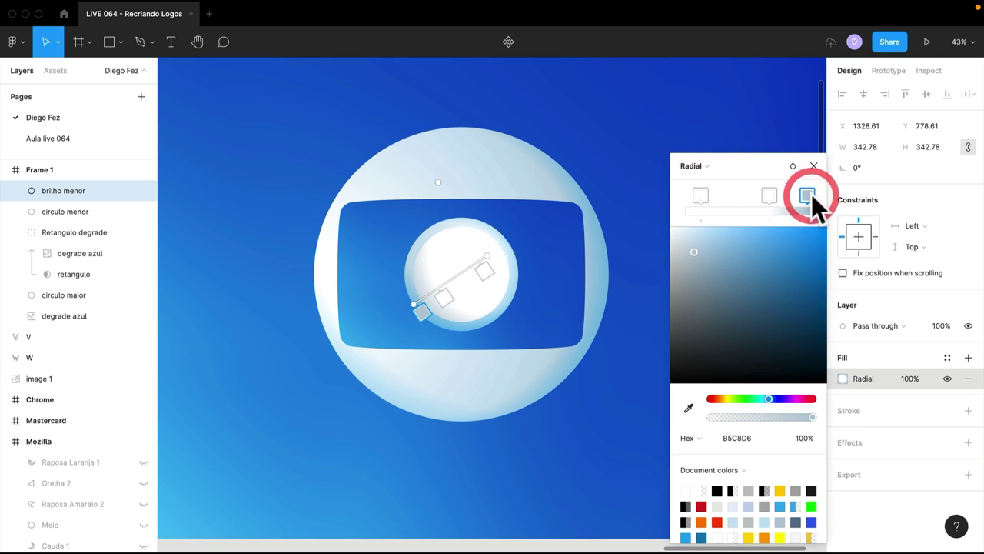
{"action": "key", "text": "Delete"}
{"action": "left_click", "coordinate": [769, 196]}
{"action": "left_click_drag", "start_coordinate": [805, 416], "coordinate": [669, 410]}
Place the white highlight toward the circle's upper right and rotate brilho menor about 178°
{"action": "left_click_drag", "start_coordinate": [494, 268], "coordinate": [495, 246]}
{"action": "left_click", "coordinate": [464, 259]}
{"action": "mouse_move", "coordinate": [440, 286]}
{"action": "left_mouse_down"}
{"action": "mouse_move", "coordinate": [455, 270]}
{"action": "mouse_move", "coordinate": [487, 266]}
{"action": "mouse_move", "coordinate": [480, 270]}
{"action": "left_mouse_up"}
{"action": "left_click", "coordinate": [478, 267]}
{"action": "left_click", "coordinate": [811, 166]}
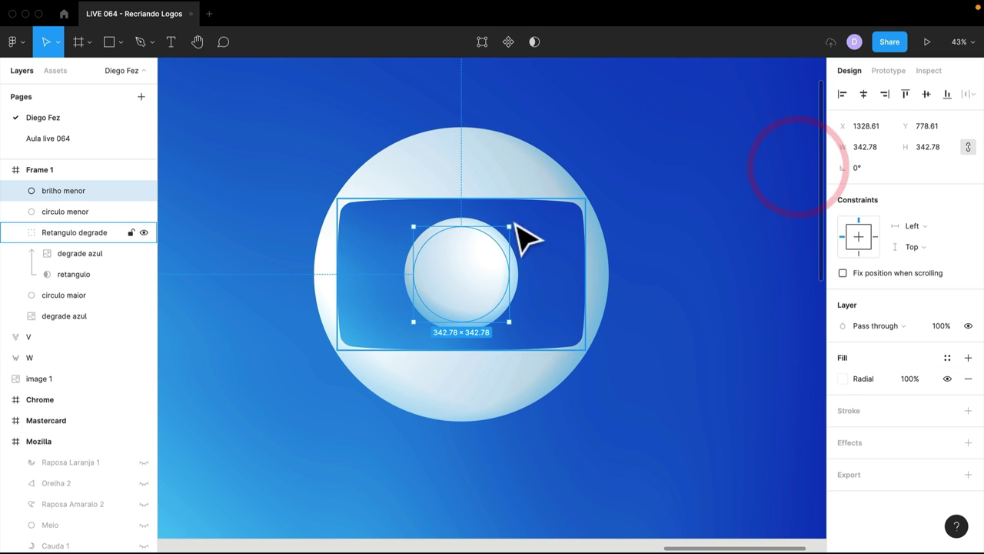
{"action": "mouse_move", "coordinate": [517, 217]}
{"action": "left_mouse_down"}
{"action": "mouse_move", "coordinate": [409, 224]}
{"action": "mouse_move", "coordinate": [384, 308]}
{"action": "mouse_move", "coordinate": [401, 326]}
{"action": "left_mouse_up"}
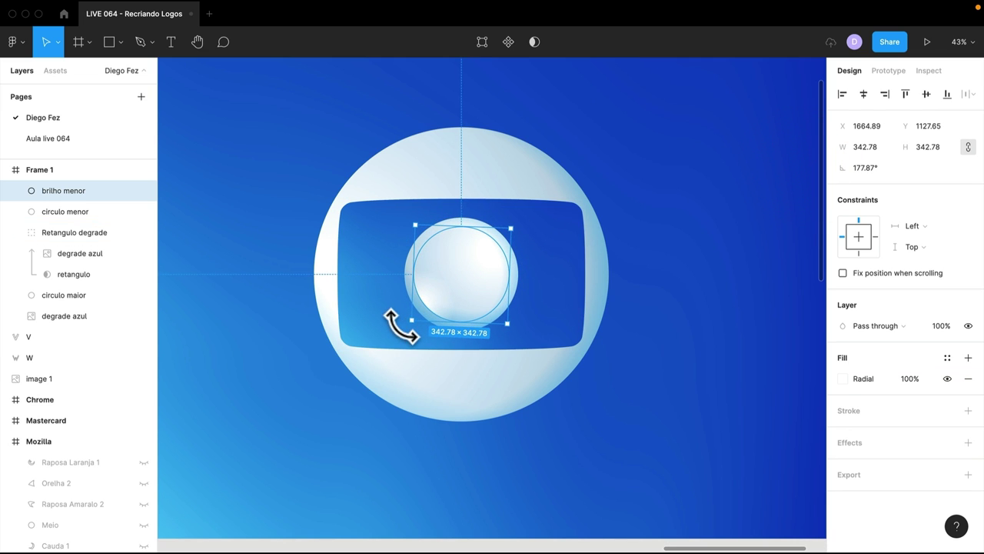
Add a Layer blur effect of 30 to the brilho menor highlight
{"action": "left_click", "coordinate": [967, 442]}
{"action": "left_click", "coordinate": [894, 465]}
{"action": "left_click", "coordinate": [888, 474]}
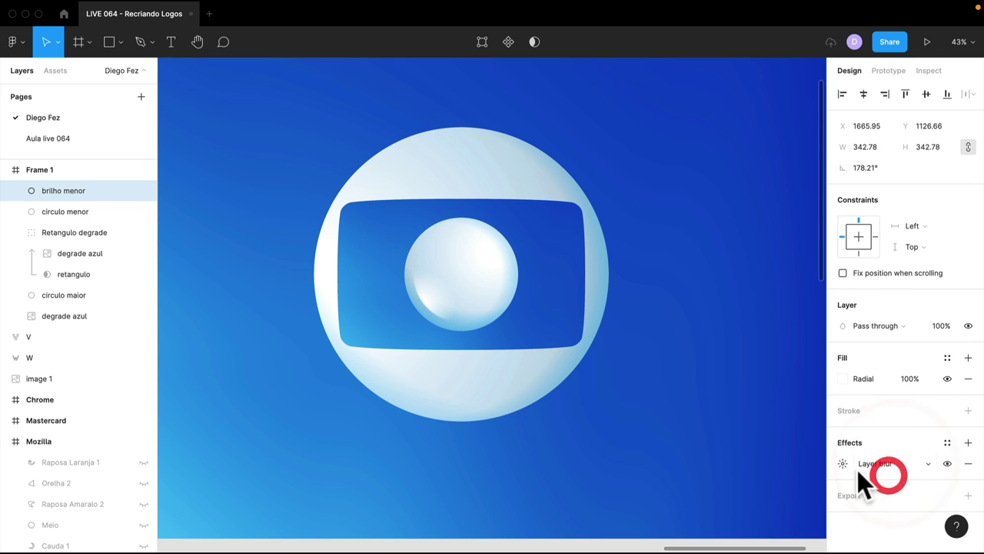
{"action": "left_click", "coordinate": [844, 464]}
{"action": "left_click_drag", "start_coordinate": [763, 465], "coordinate": [725, 290]}
{"action": "left_click", "coordinate": [702, 300]}
{"action": "type", "text": "30"}
{"action": "key", "text": "Return"}
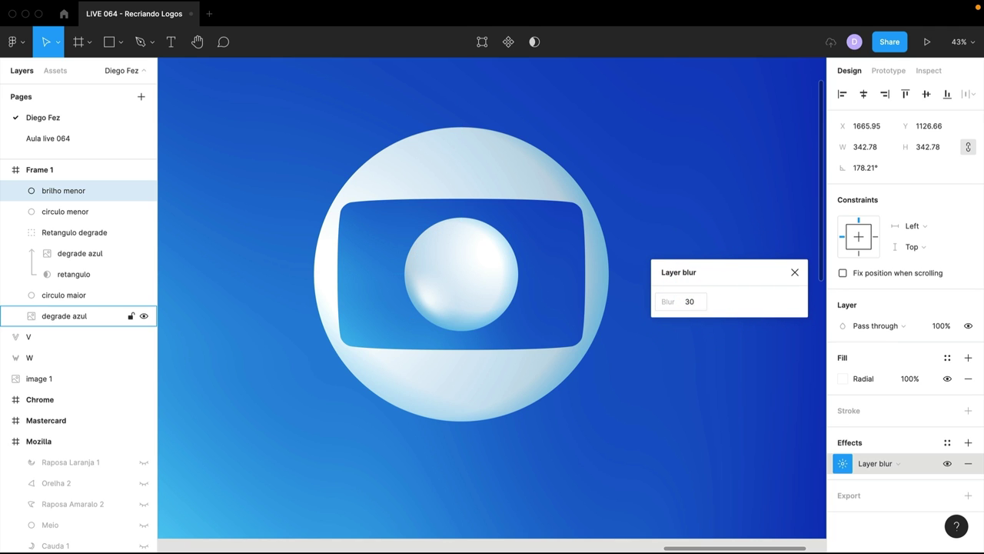
{"action": "left_click", "coordinate": [794, 271]}
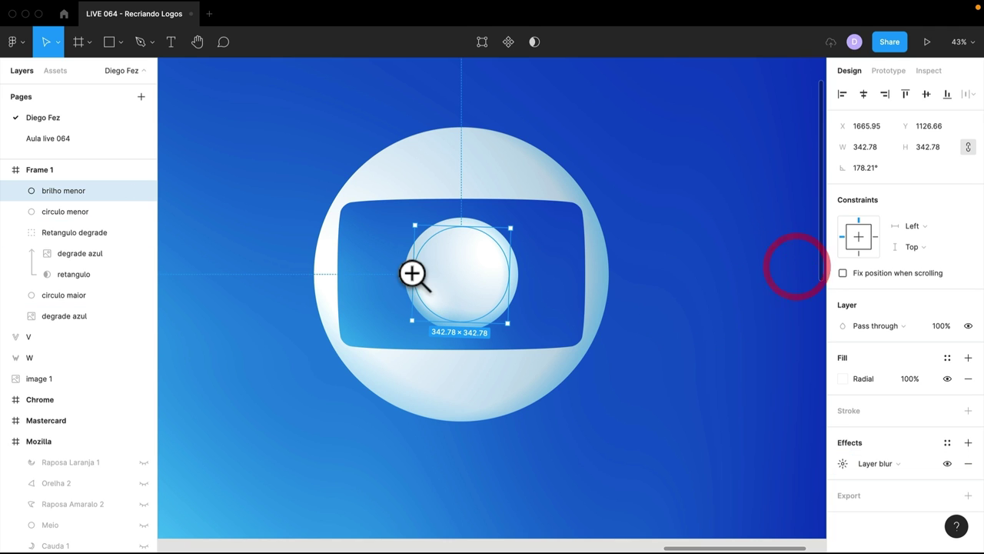
Zoom in and nudge the blurred highlight slightly left within the inner sphere
{"action": "left_click", "coordinate": [447, 309]}
{"action": "left_click", "coordinate": [367, 477]}
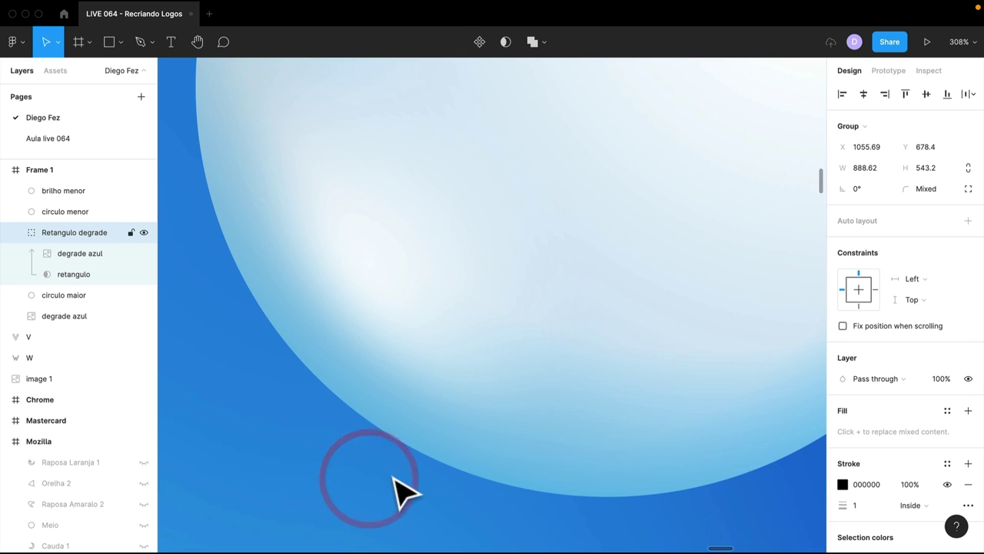
{"action": "scroll", "coordinate": [406, 488], "scroll_direction": "down", "scroll_amount": 5}
{"action": "left_click", "coordinate": [497, 294]}
{"action": "left_click_drag", "start_coordinate": [478, 292], "coordinate": [501, 304]}
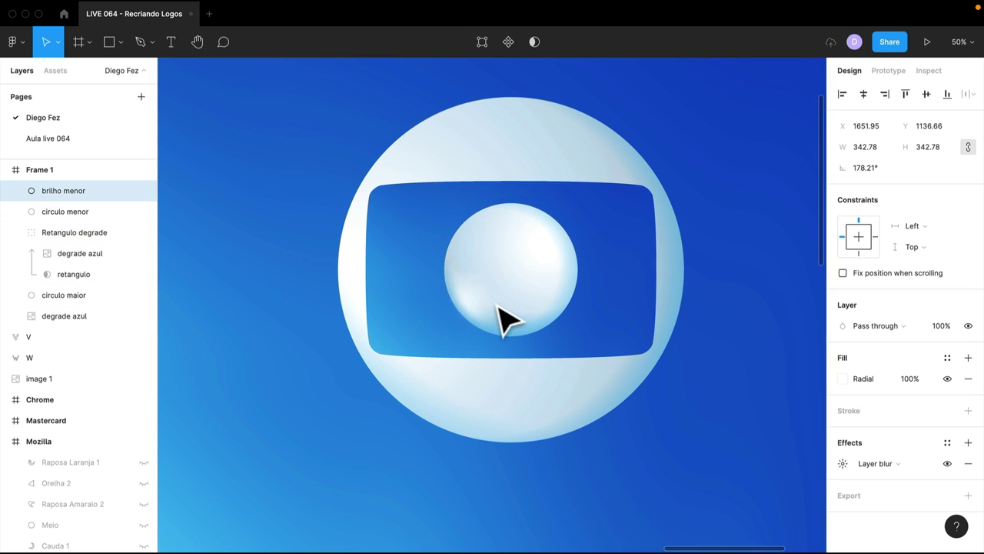
{"action": "left_click", "coordinate": [502, 305]}
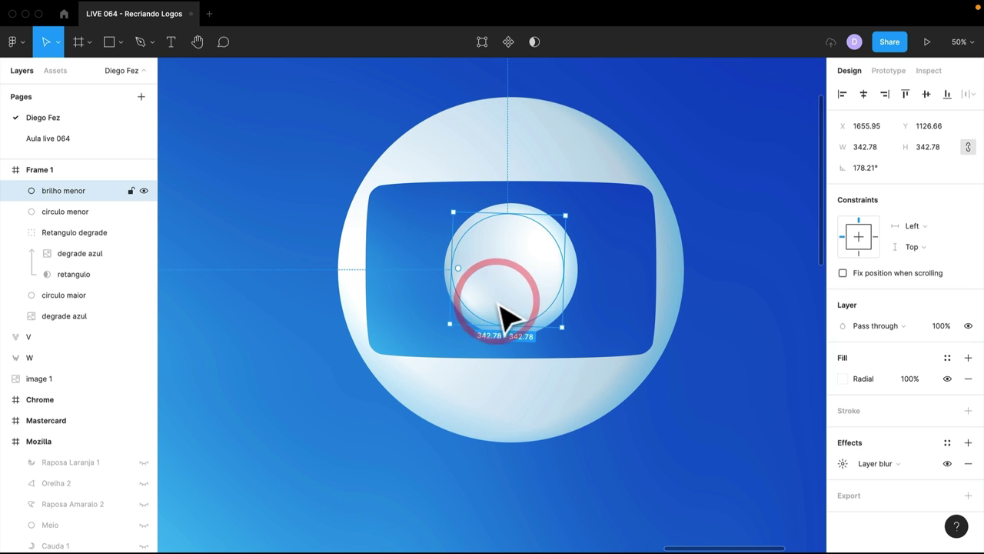
{"action": "left_click_drag", "start_coordinate": [558, 281], "coordinate": [549, 270]}
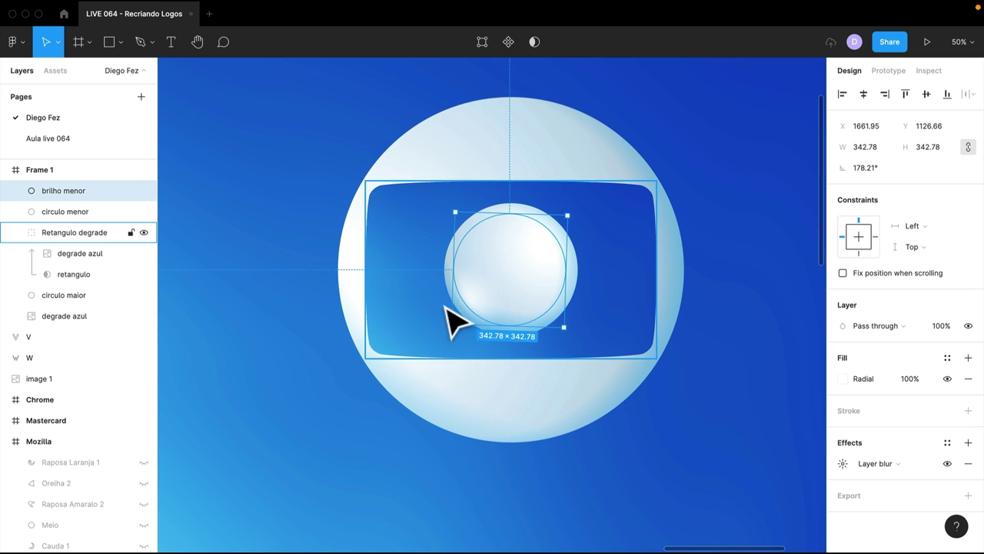
{"action": "left_click", "coordinate": [286, 340]}
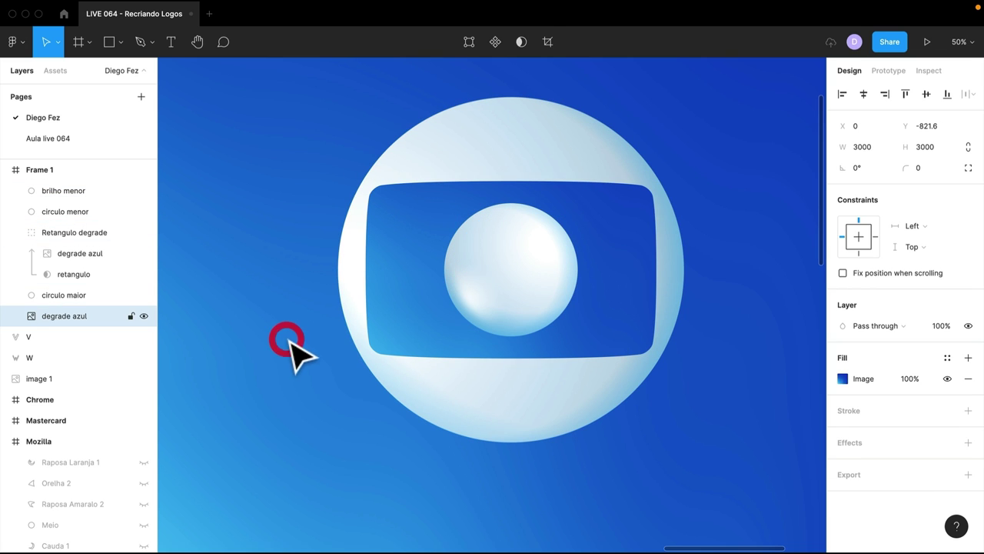
Duplicate retangulo, turn off Use as mask on the copy, and drag it out of Retangulo degrade
{"action": "left_click", "coordinate": [352, 320]}
{"action": "left_click", "coordinate": [384, 306]}
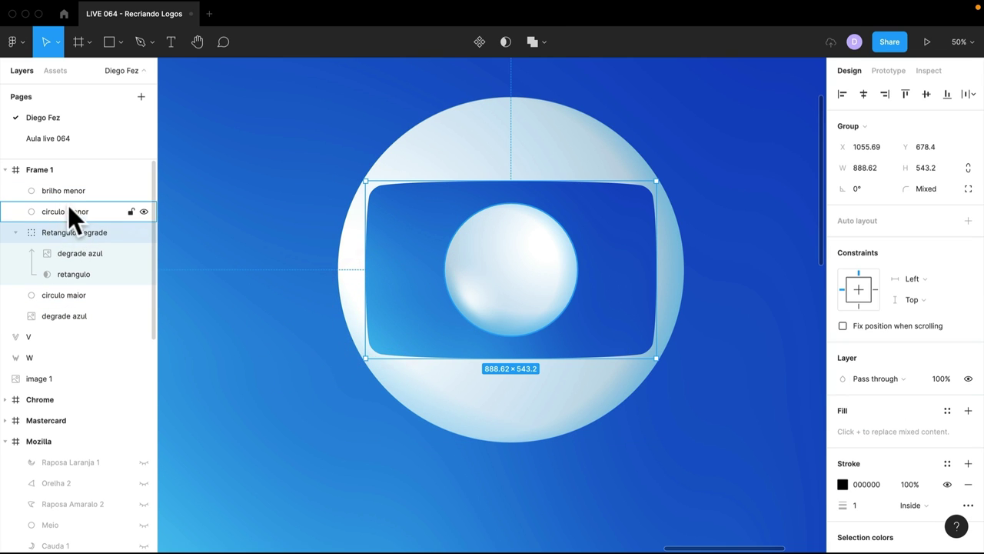
{"action": "left_click", "coordinate": [76, 273]}
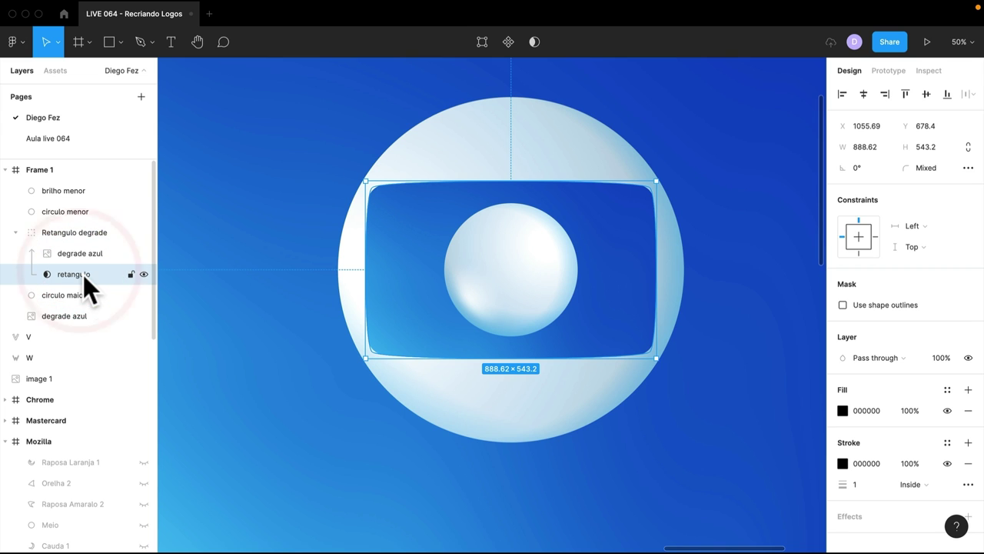
{"action": "key", "text": "ctrl+d"}
{"action": "left_click", "coordinate": [70, 293]}
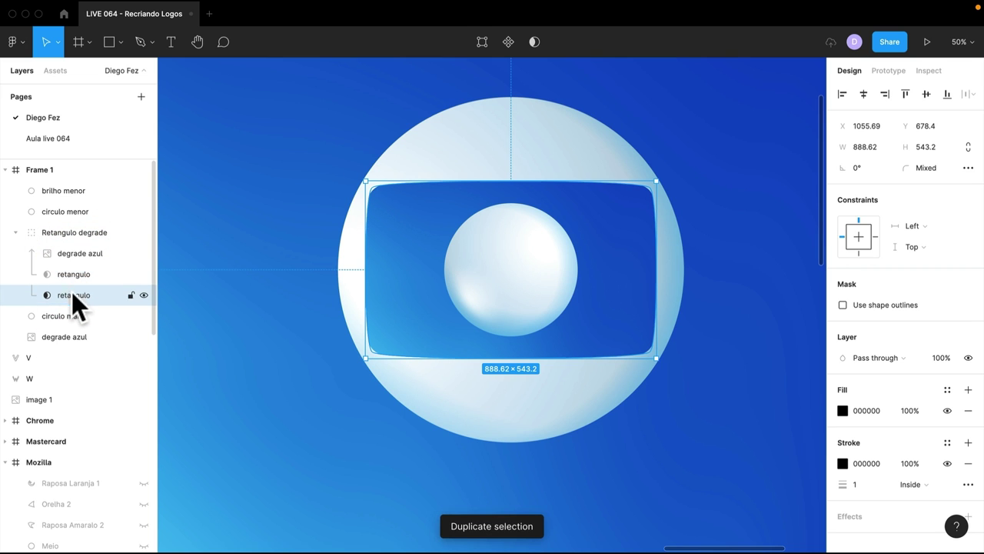
{"action": "left_click", "coordinate": [540, 38]}
{"action": "left_click_drag", "start_coordinate": [74, 296], "coordinate": [44, 311]}
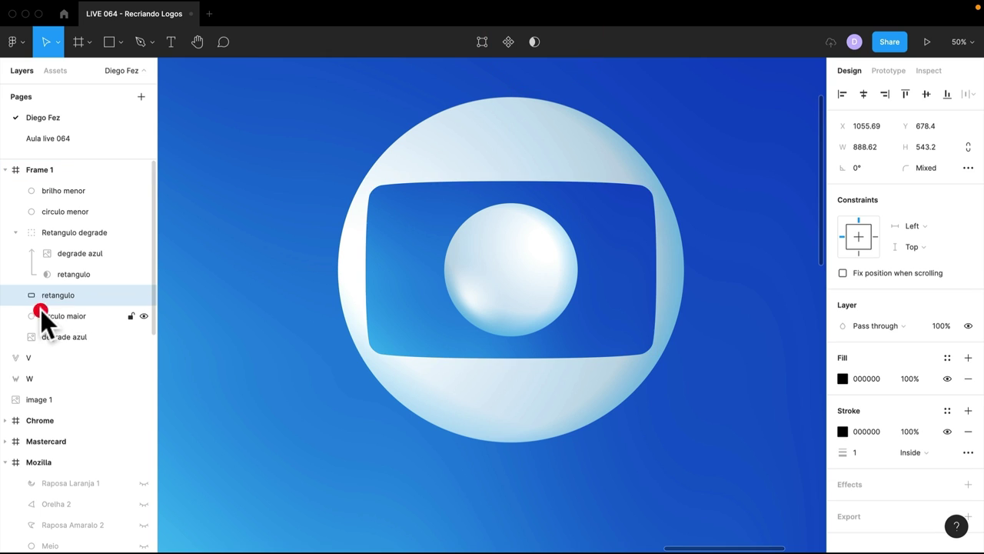
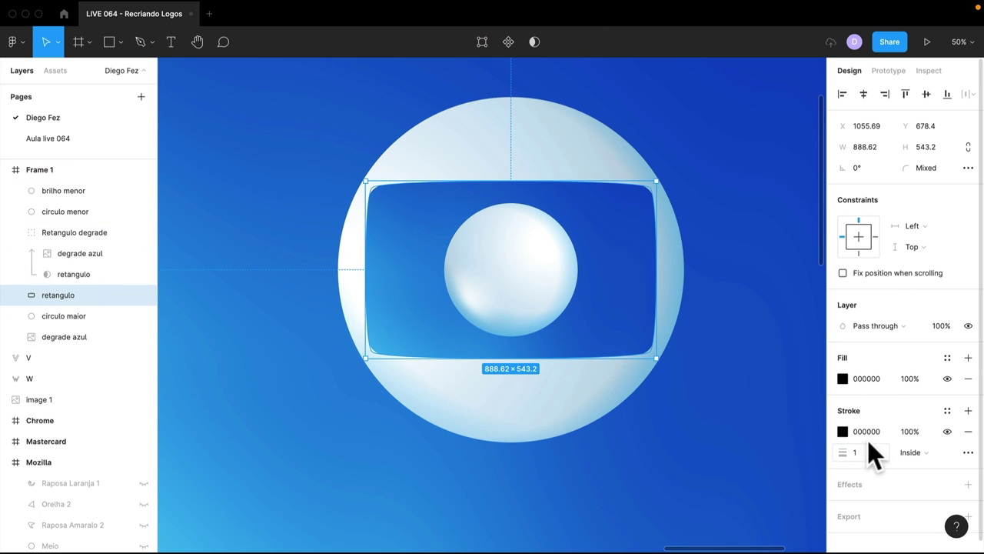
Add an Outside stroke to the 'retangulo' rounded rectangle, zooming in on its corner
{"action": "left_click", "coordinate": [968, 431]}
{"action": "left_click", "coordinate": [968, 410]}
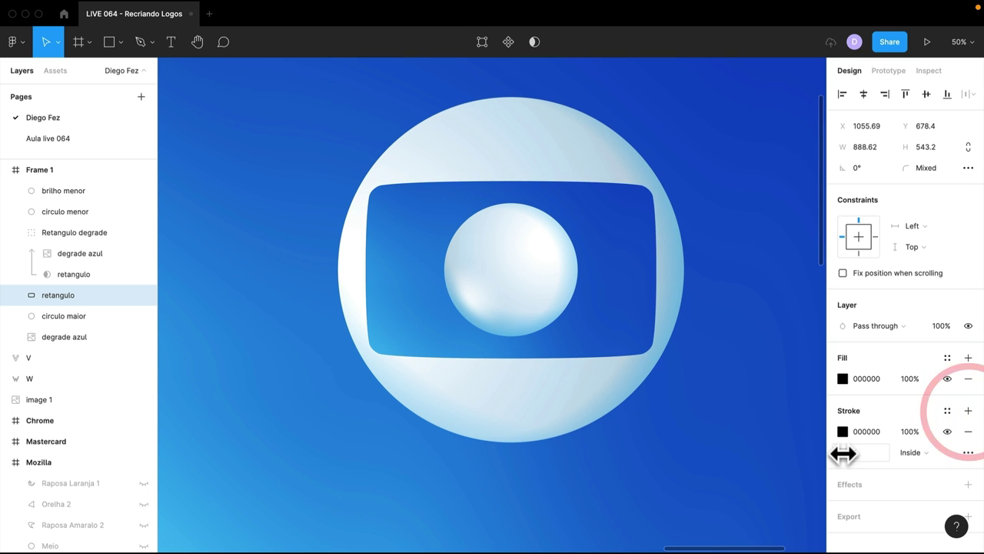
{"action": "left_click", "coordinate": [907, 452]}
{"action": "left_click", "coordinate": [916, 466]}
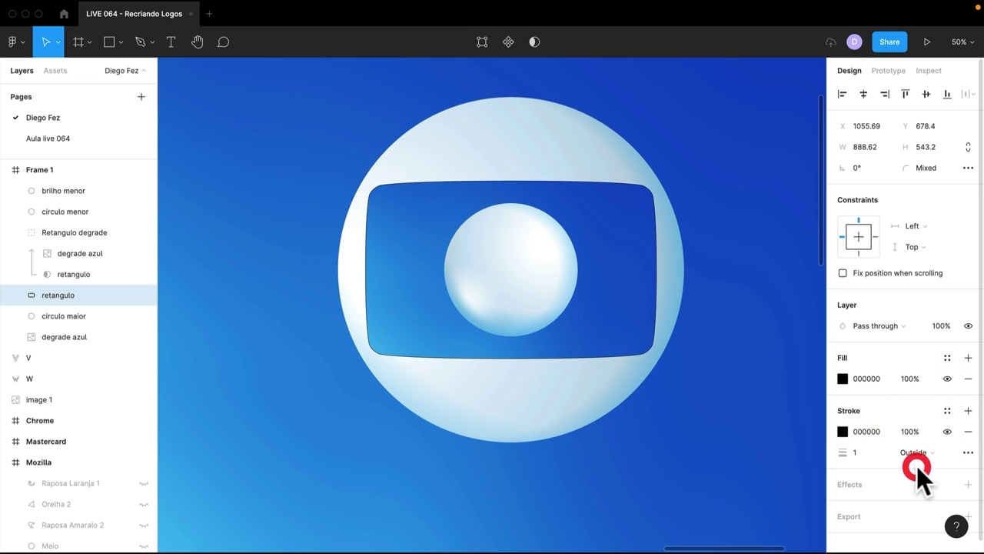
{"action": "key", "text": "z"}
{"action": "left_click_drag", "start_coordinate": [348, 323], "coordinate": [426, 383]}
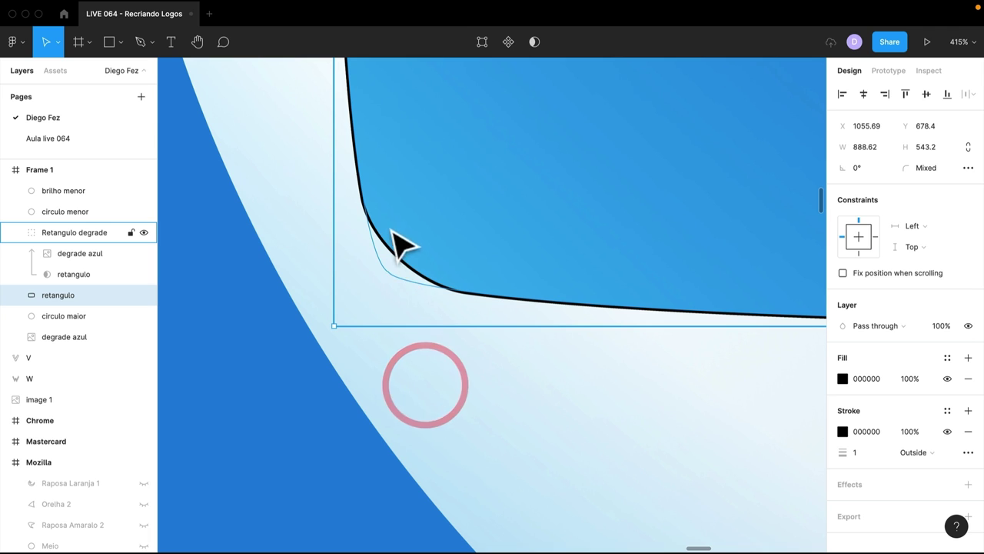
Make the stroke colour white, then zoom back out to the whole logo
{"action": "left_click", "coordinate": [842, 432]}
{"action": "left_click", "coordinate": [692, 274]}
{"action": "left_click_drag", "start_coordinate": [652, 221], "coordinate": [620, 180]}
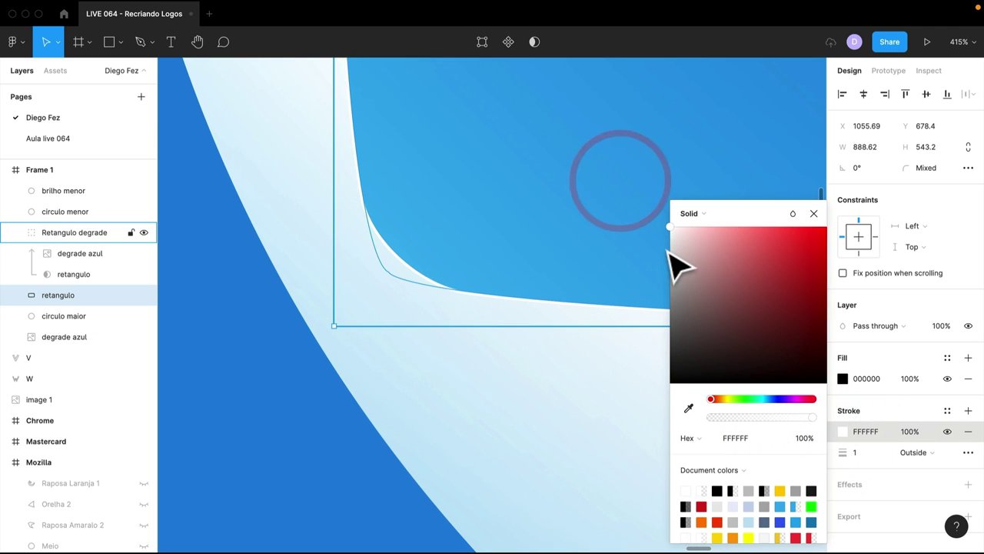
{"action": "key", "text": "shift+0"}
{"action": "key", "text": "minus"}
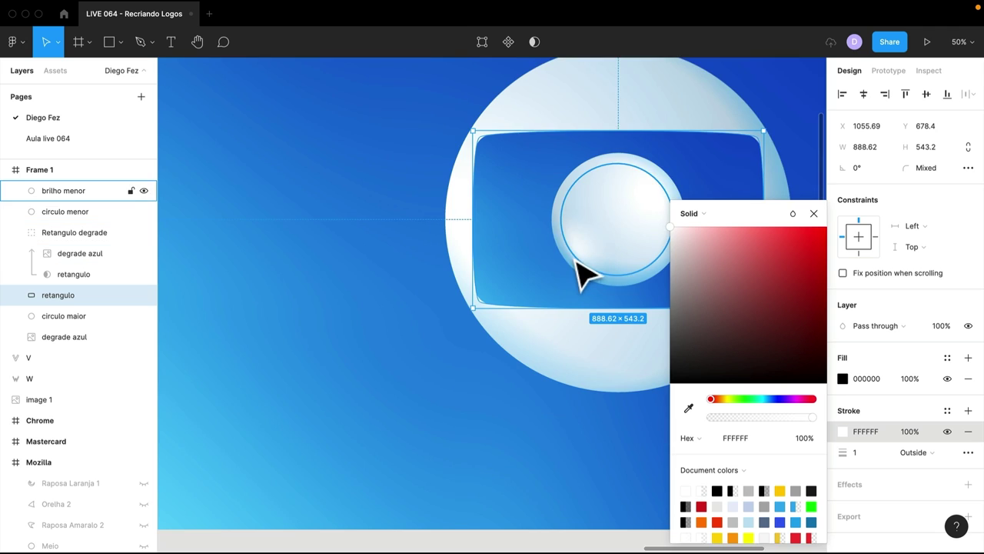
{"action": "left_click_drag", "start_coordinate": [487, 286], "coordinate": [473, 288]}
Turn the stroke into a linear gradient angled diagonally across the rectangle
{"action": "left_click", "coordinate": [699, 215]}
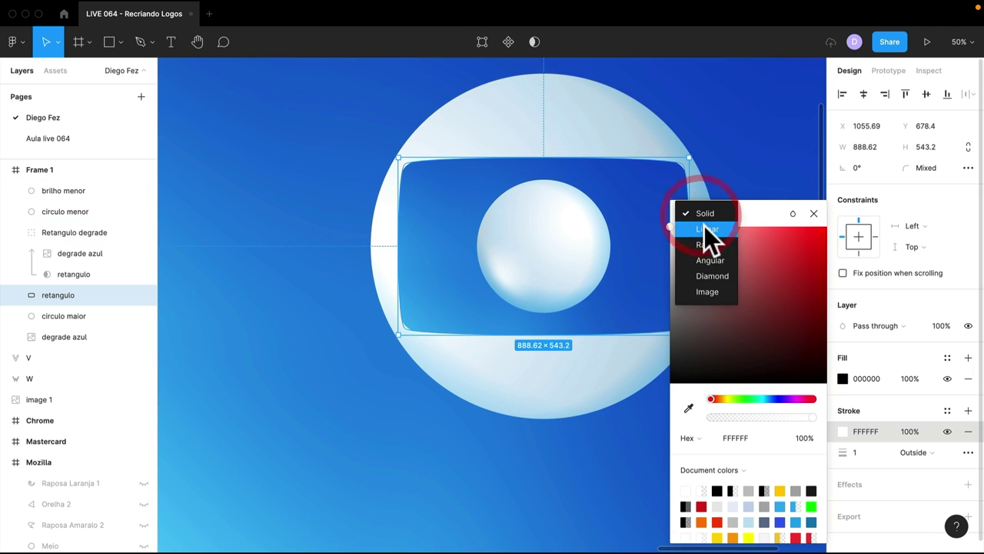
{"action": "left_click", "coordinate": [704, 227]}
{"action": "mouse_move", "coordinate": [545, 159]}
{"action": "left_mouse_down"}
{"action": "mouse_move", "coordinate": [469, 166]}
{"action": "mouse_move", "coordinate": [389, 196]}
{"action": "mouse_move", "coordinate": [312, 261]}
{"action": "left_mouse_up"}
{"action": "left_click_drag", "start_coordinate": [424, 329], "coordinate": [587, 286]}
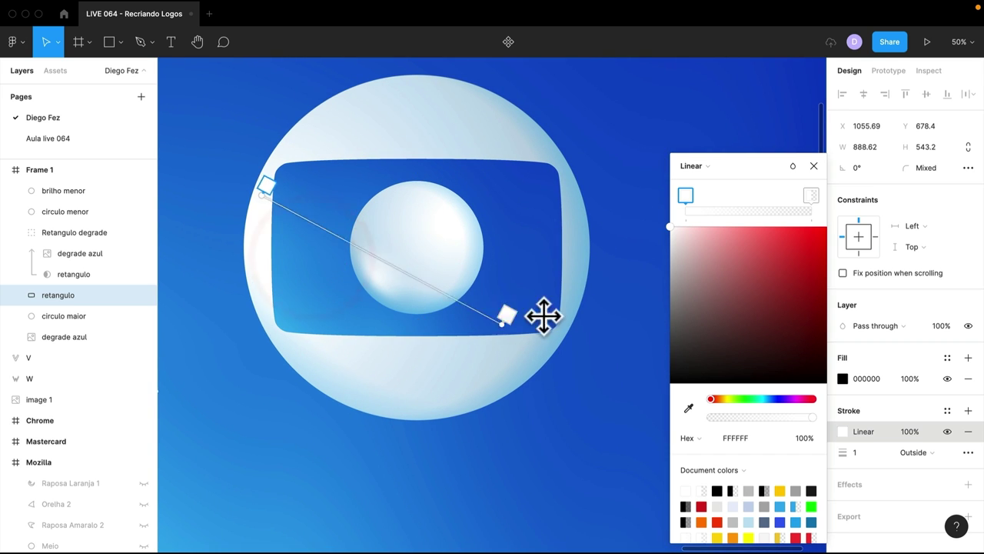
{"action": "left_click_drag", "start_coordinate": [264, 186], "coordinate": [588, 178]}
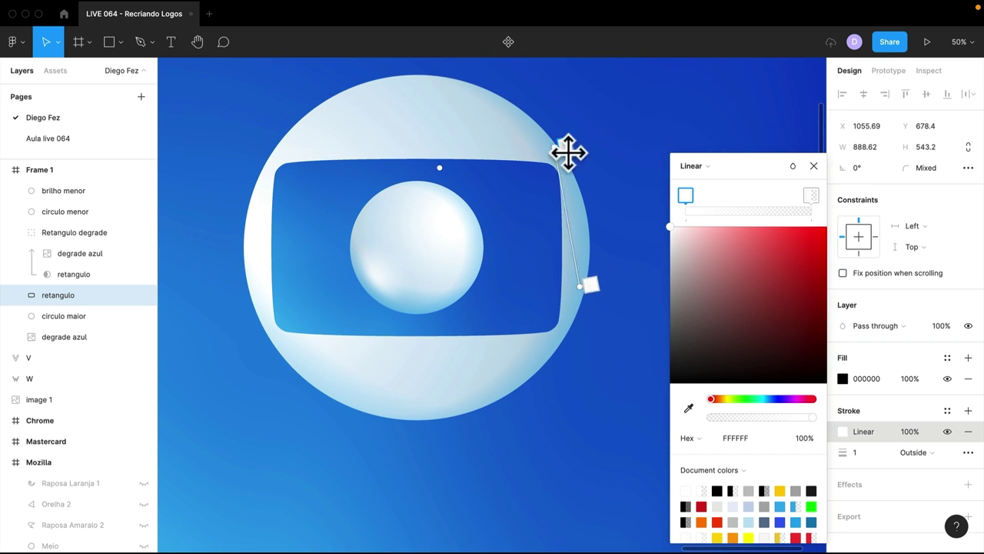
{"action": "left_click_drag", "start_coordinate": [580, 287], "coordinate": [281, 330]}
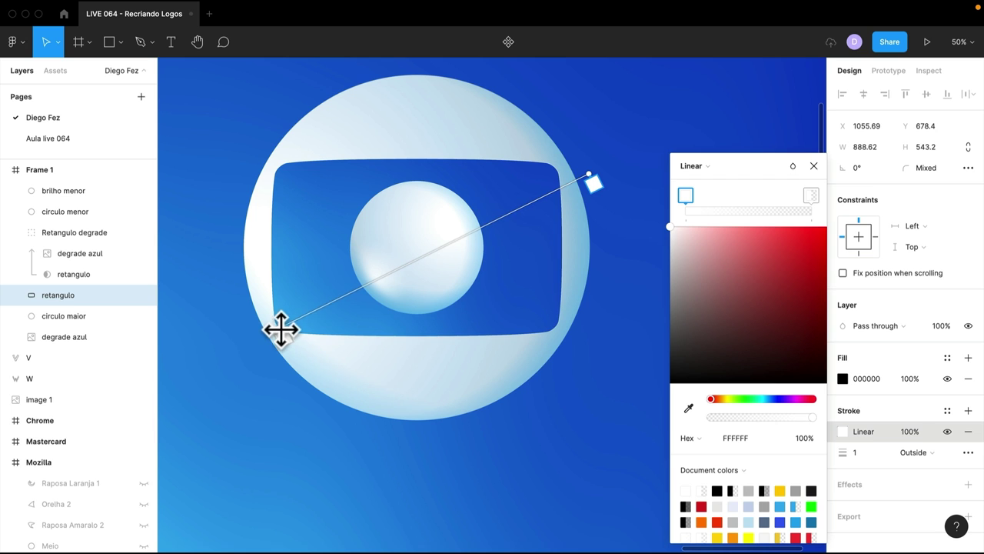
{"action": "left_click_drag", "start_coordinate": [588, 176], "coordinate": [562, 193]}
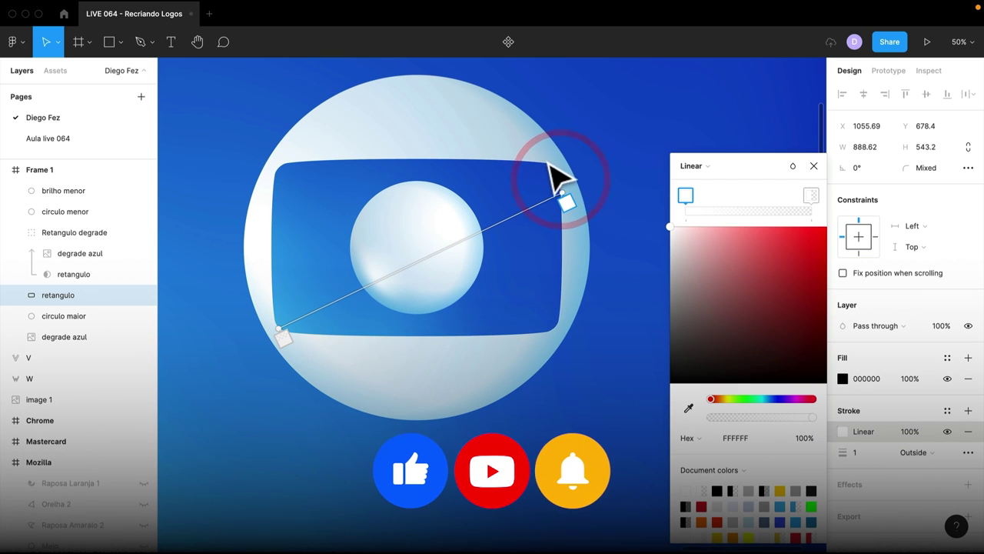
{"action": "left_click", "coordinate": [813, 165]}
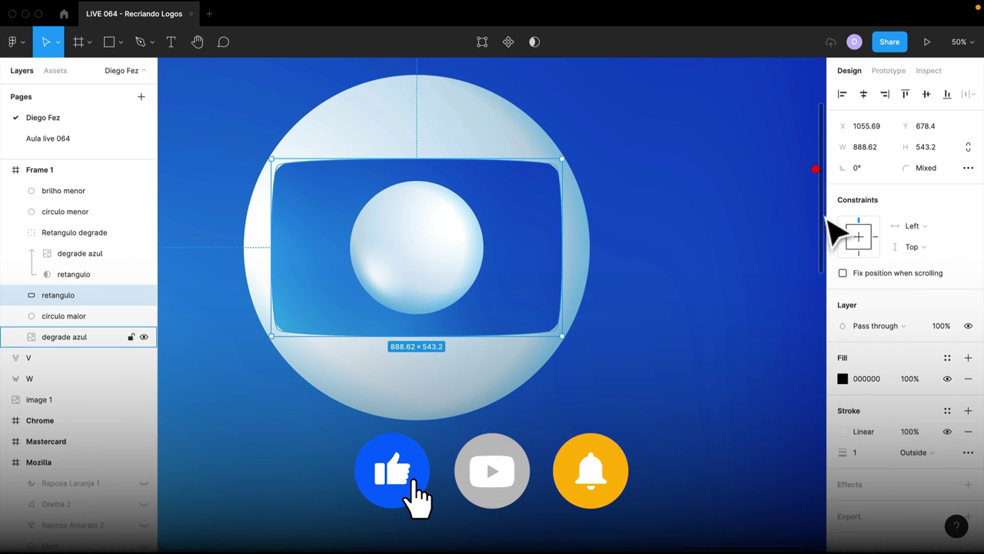
Select the 'degrade azul' background layer
{"action": "left_click", "coordinate": [867, 452]}
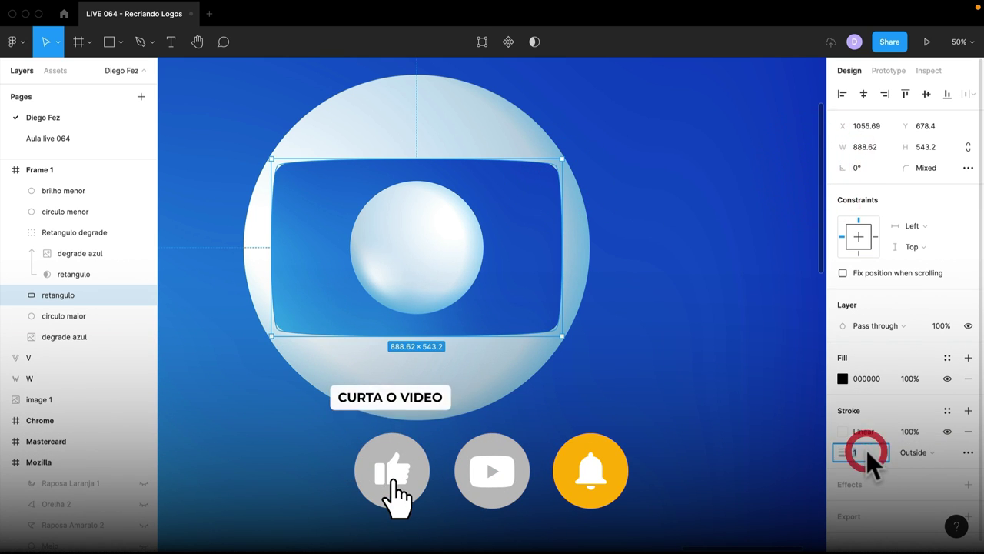
{"action": "left_click", "coordinate": [680, 384]}
{"action": "scroll", "coordinate": [584, 315], "scroll_direction": "up", "scroll_amount": 5}
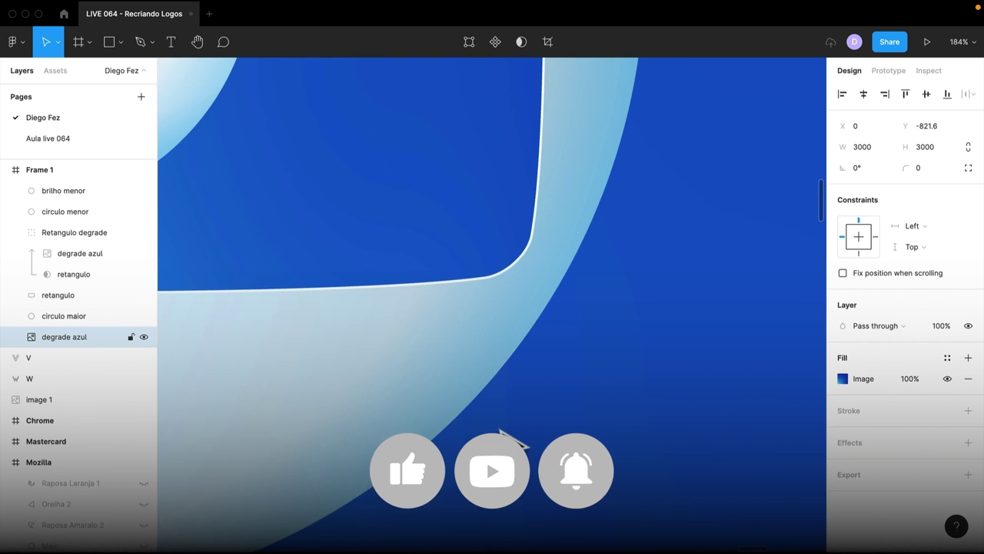
Pen-draw a closed shape from the sphere's top to the frame's lower-left, filled solid black
{"action": "scroll", "coordinate": [500, 426], "scroll_direction": "down", "scroll_amount": 5}
{"action": "scroll", "coordinate": [500, 427], "scroll_direction": "down", "scroll_amount": 3}
{"action": "scroll", "coordinate": [621, 451], "scroll_direction": "down", "scroll_amount": 3}
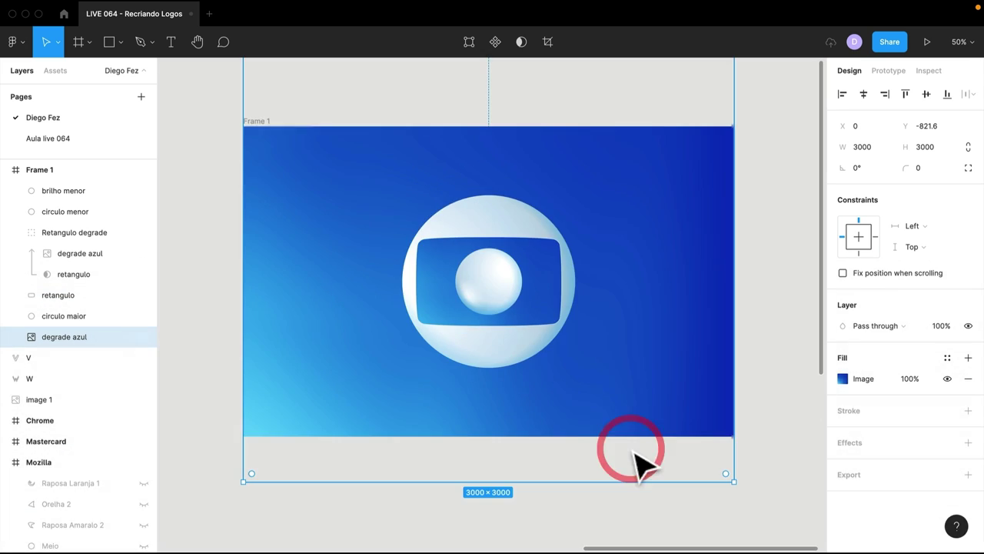
{"action": "left_click_drag", "start_coordinate": [630, 446], "coordinate": [637, 435]}
{"action": "left_click", "coordinate": [769, 340]}
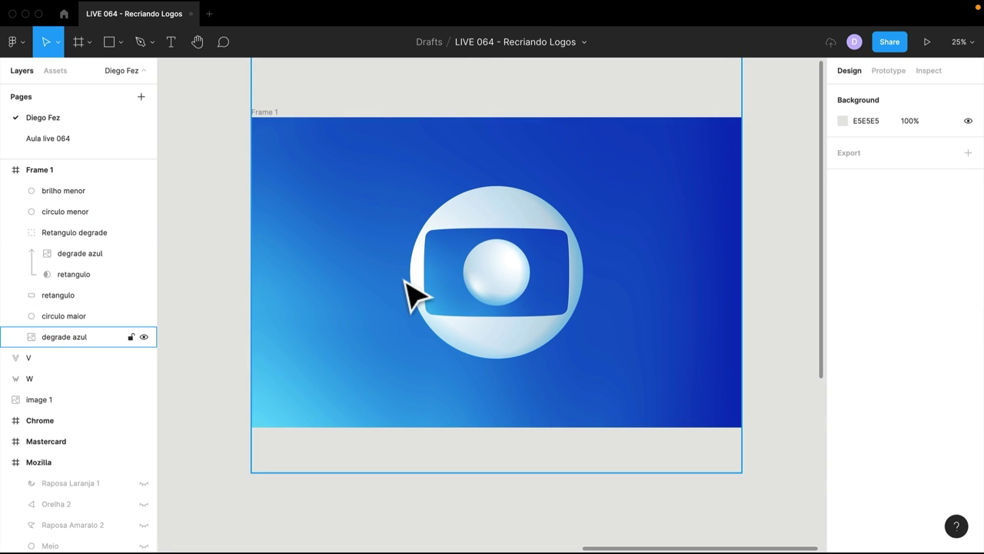
{"action": "key", "text": "p"}
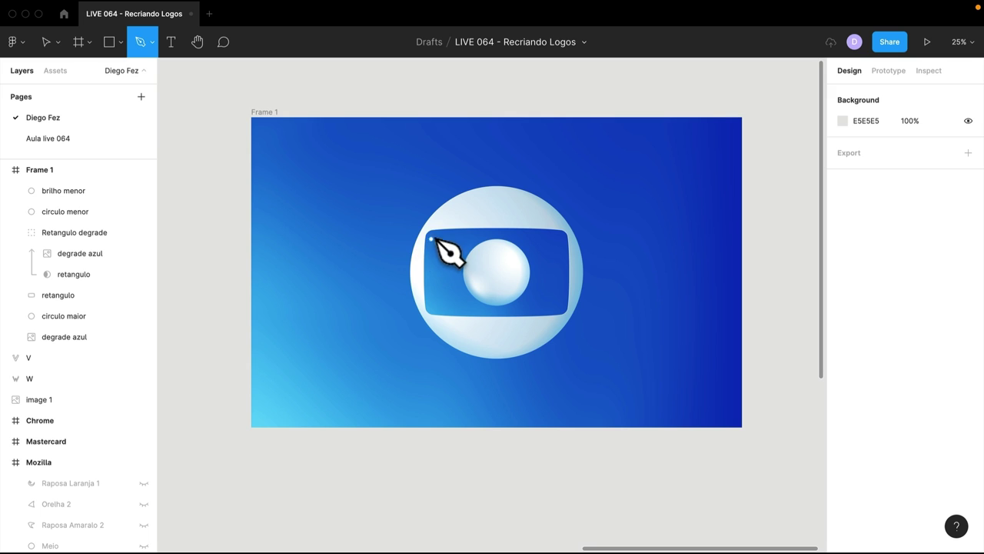
{"action": "left_click", "coordinate": [486, 189]}
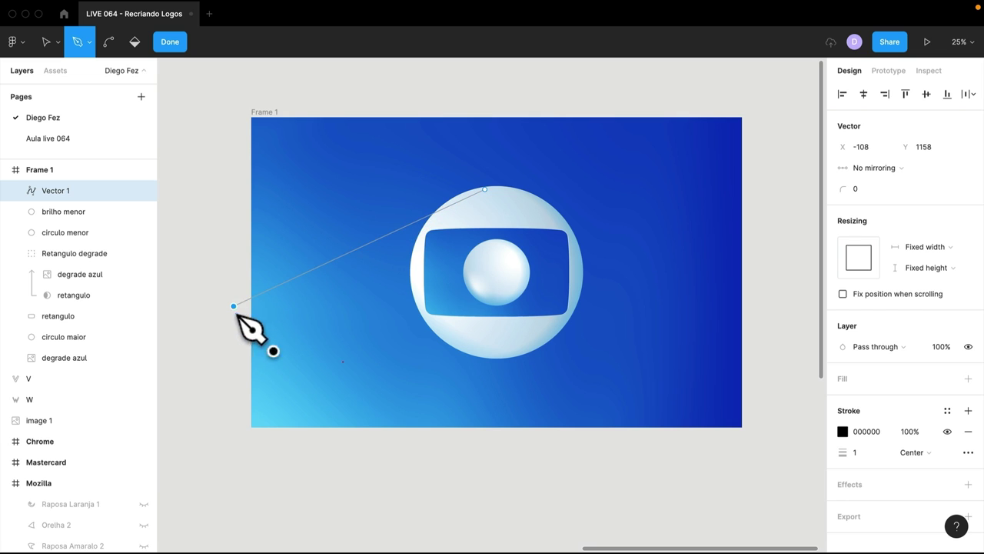
{"action": "left_click", "coordinate": [239, 443]}
{"action": "left_click", "coordinate": [542, 447]}
{"action": "left_click", "coordinate": [578, 280]}
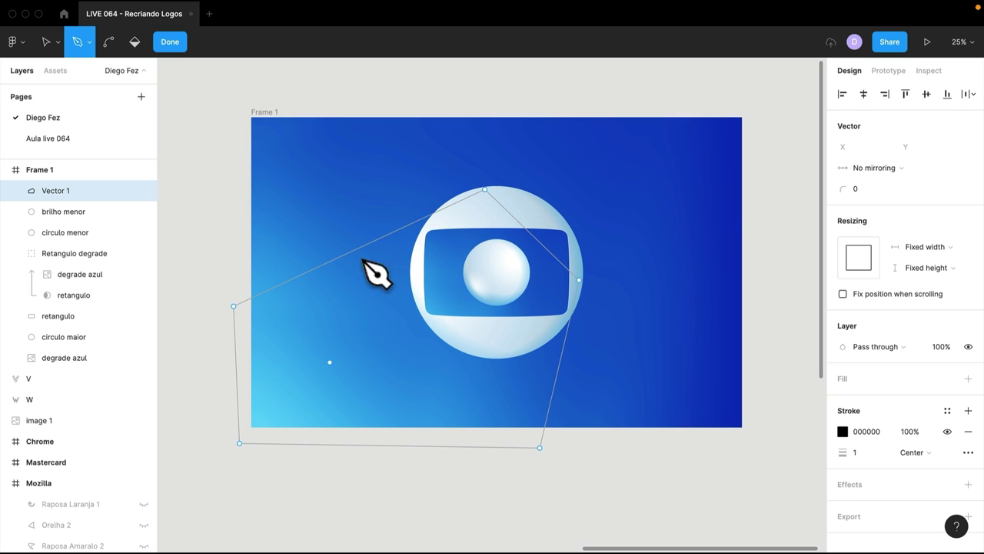
{"action": "key", "text": "Escape"}
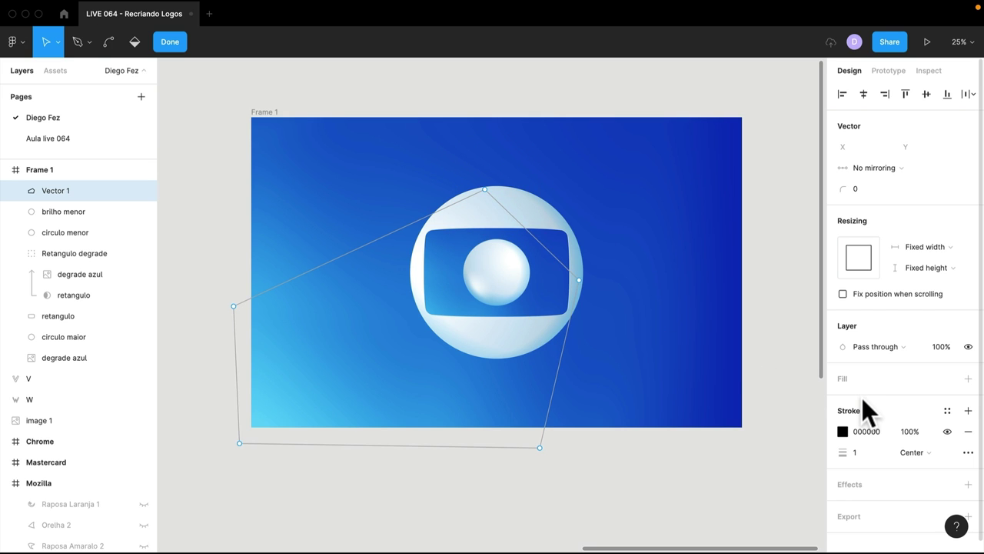
{"action": "key", "text": "shift+x"}
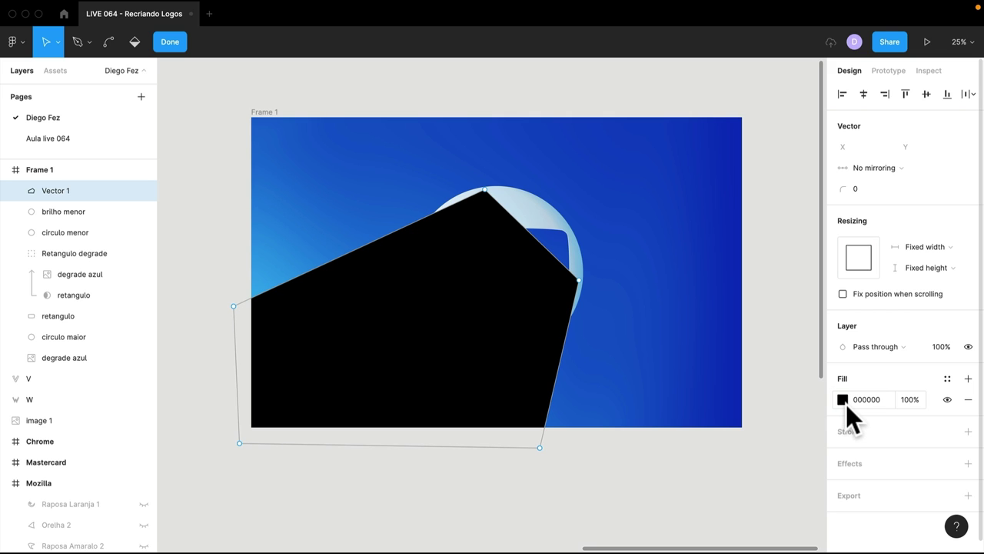
Give Vector 1 a linear black-to-transparent fill fading from the sphere toward the lower-left
{"action": "left_click", "coordinate": [844, 400]}
{"action": "left_click", "coordinate": [696, 211]}
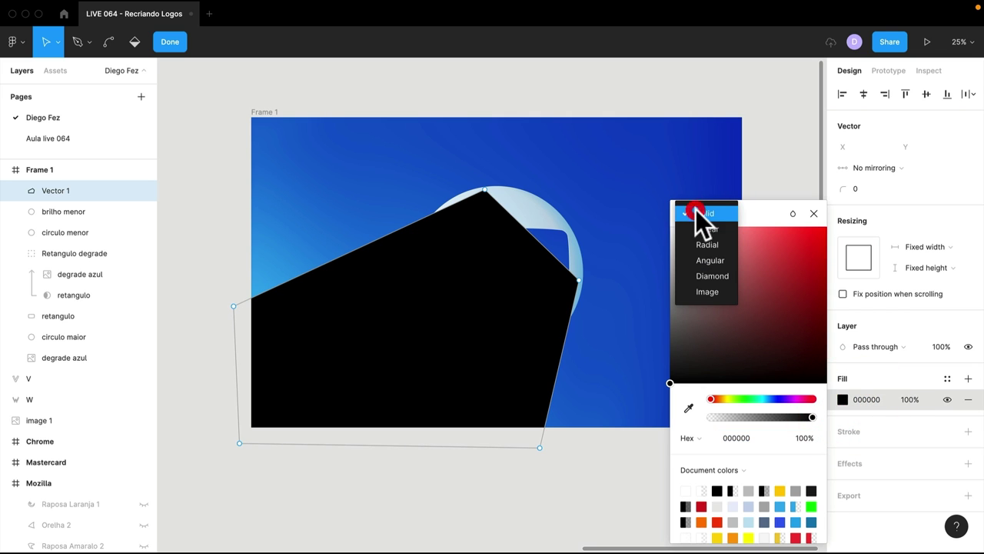
{"action": "left_click", "coordinate": [705, 228]}
{"action": "mouse_move", "coordinate": [415, 191]}
{"action": "left_mouse_down"}
{"action": "mouse_move", "coordinate": [481, 199]}
{"action": "mouse_move", "coordinate": [531, 235]}
{"action": "left_mouse_up"}
{"action": "left_click_drag", "start_coordinate": [410, 452], "coordinate": [404, 387]}
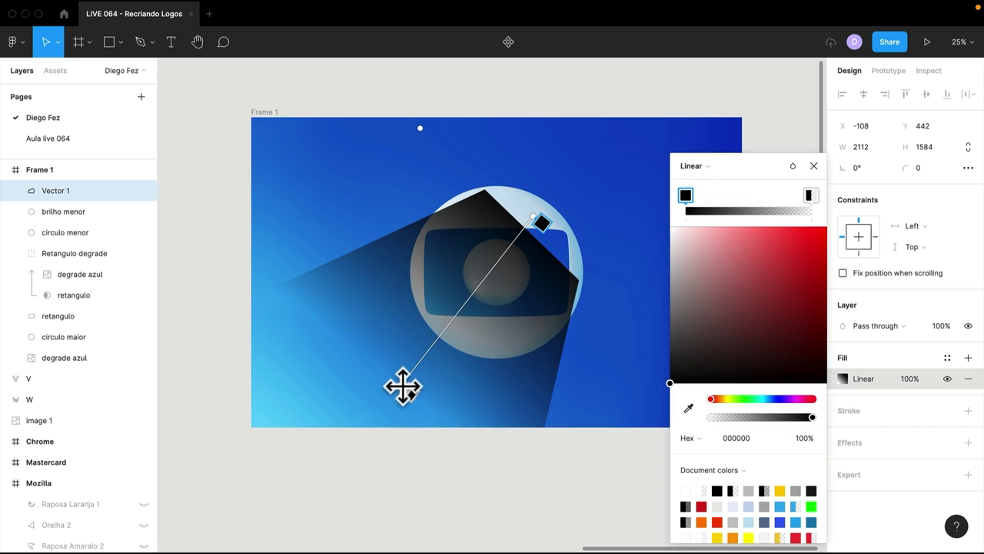
{"action": "left_click_drag", "start_coordinate": [389, 397], "coordinate": [359, 419]}
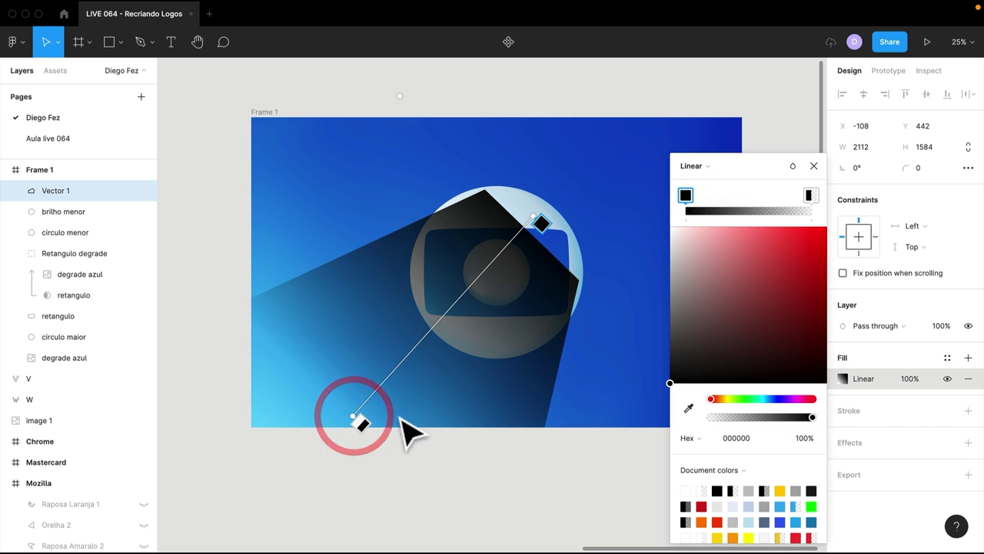
{"action": "left_click", "coordinate": [815, 165]}
{"action": "left_click", "coordinate": [968, 463]}
Change Vector 1's effect to Layer blur, raising the blur from 100 to 300
{"action": "left_click", "coordinate": [890, 469]}
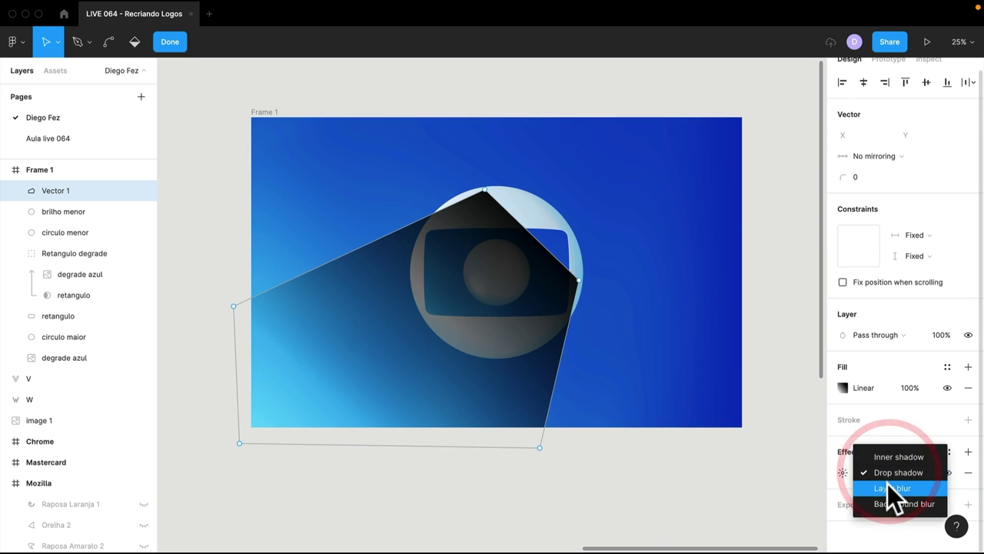
{"action": "left_click", "coordinate": [887, 485]}
{"action": "left_click", "coordinate": [843, 473]}
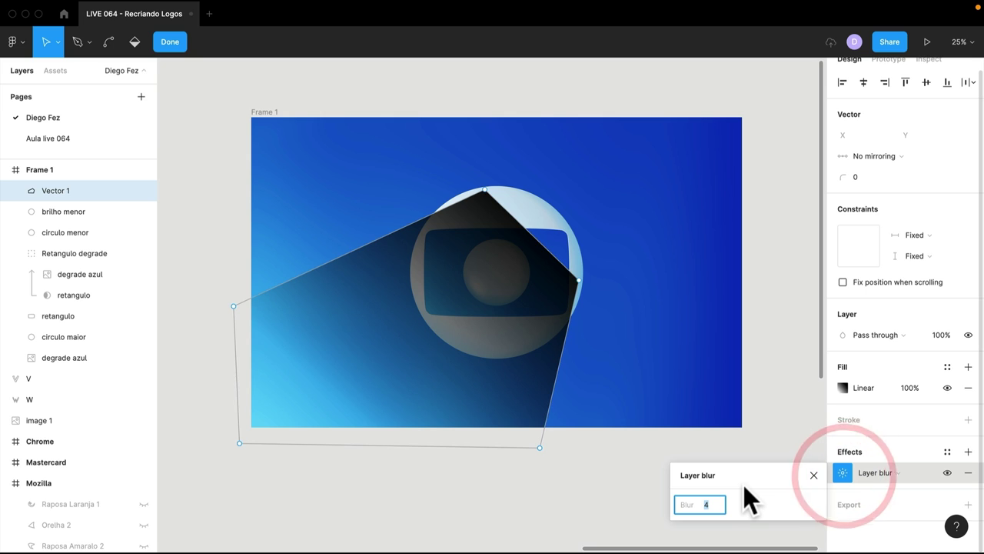
{"action": "type", "text": "100"}
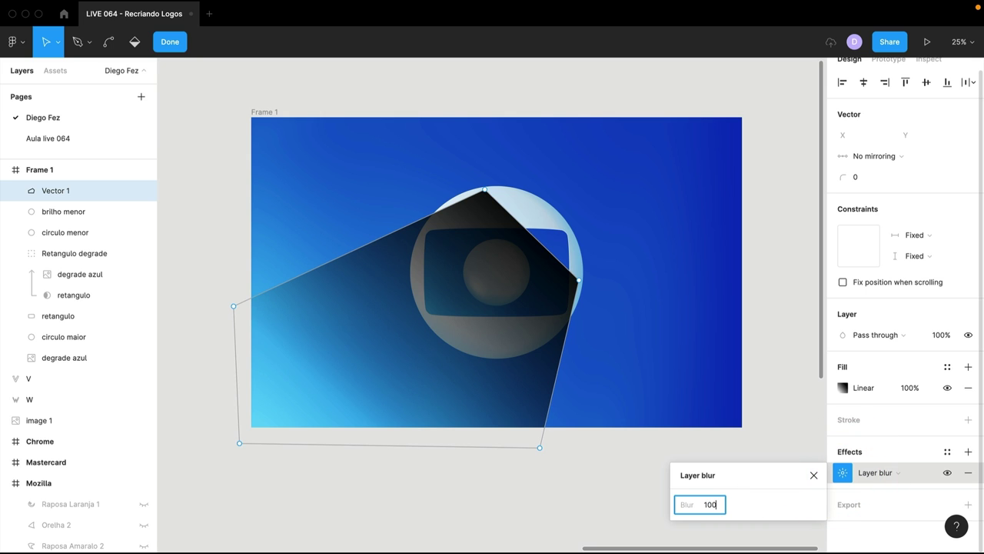
{"action": "key", "text": "Return"}
{"action": "left_click", "coordinate": [720, 501]}
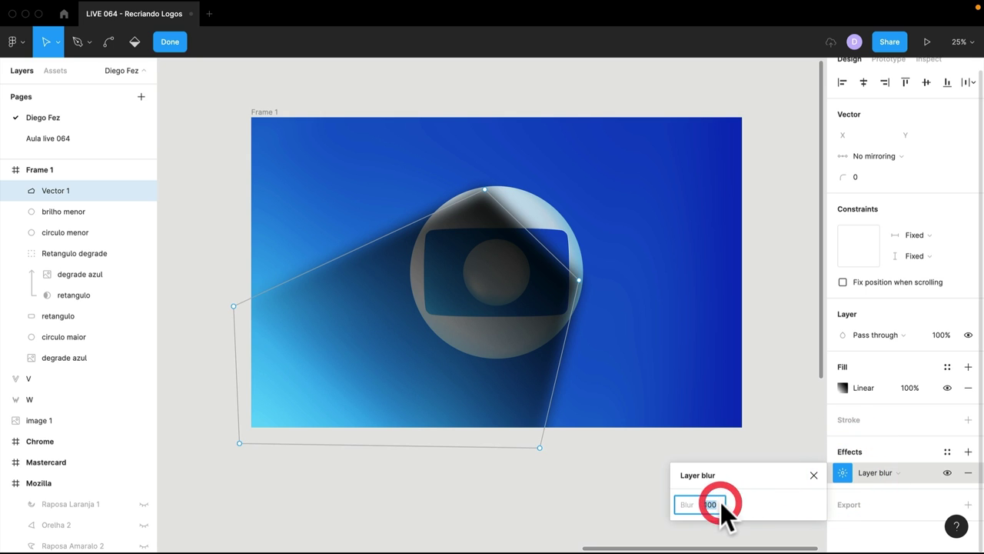
{"action": "type", "text": "300"}
{"action": "key", "text": "Return"}
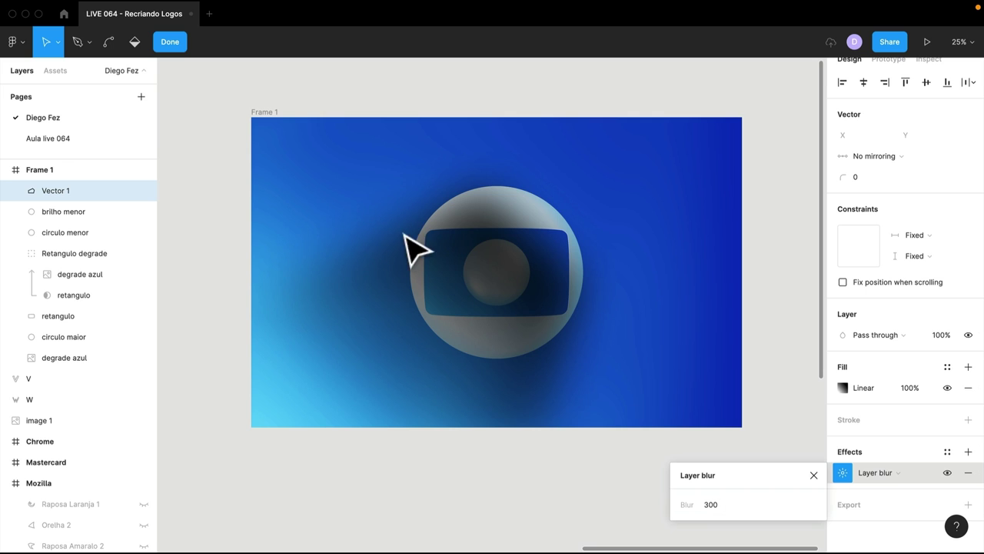
Nudge the shadow's top and right points inward, then move 'sombra' below 'circulo maior'
{"action": "left_click", "coordinate": [484, 189]}
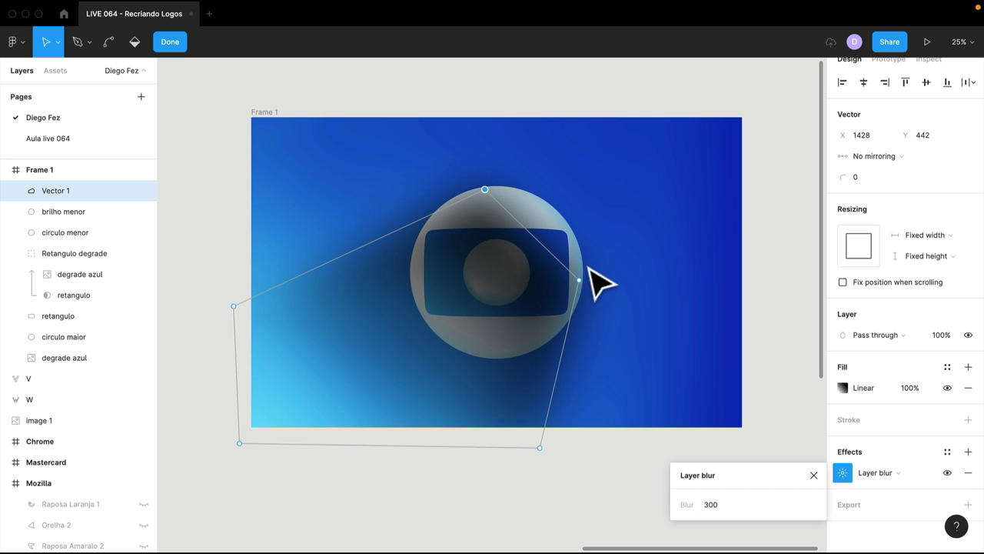
{"action": "left_click_drag", "start_coordinate": [484, 190], "coordinate": [483, 227]}
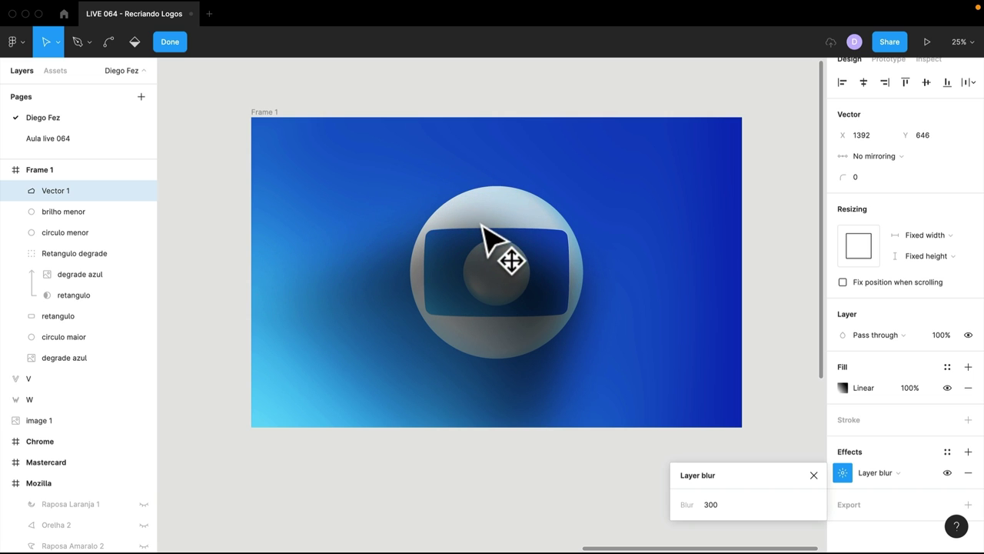
{"action": "left_click", "coordinate": [567, 316]}
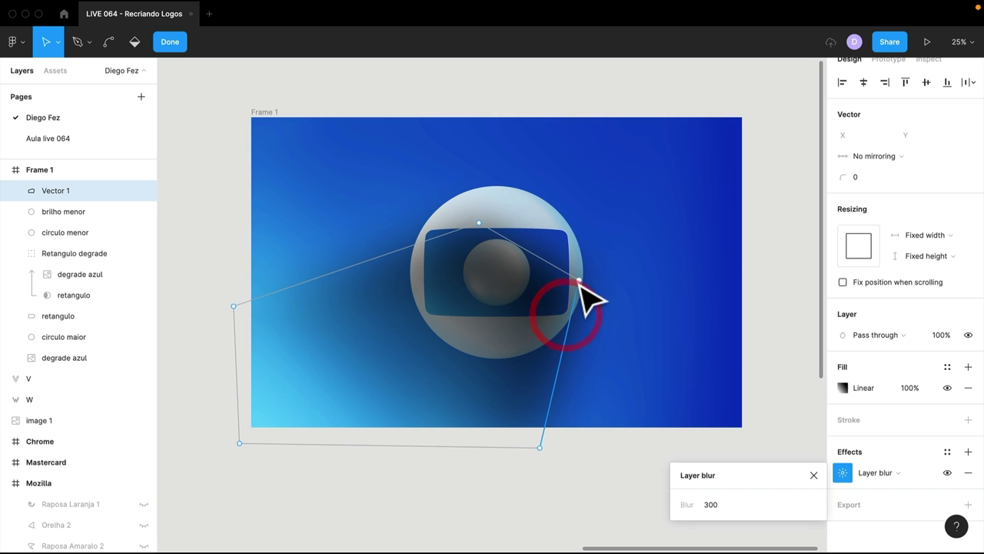
{"action": "left_click_drag", "start_coordinate": [579, 280], "coordinate": [565, 291]}
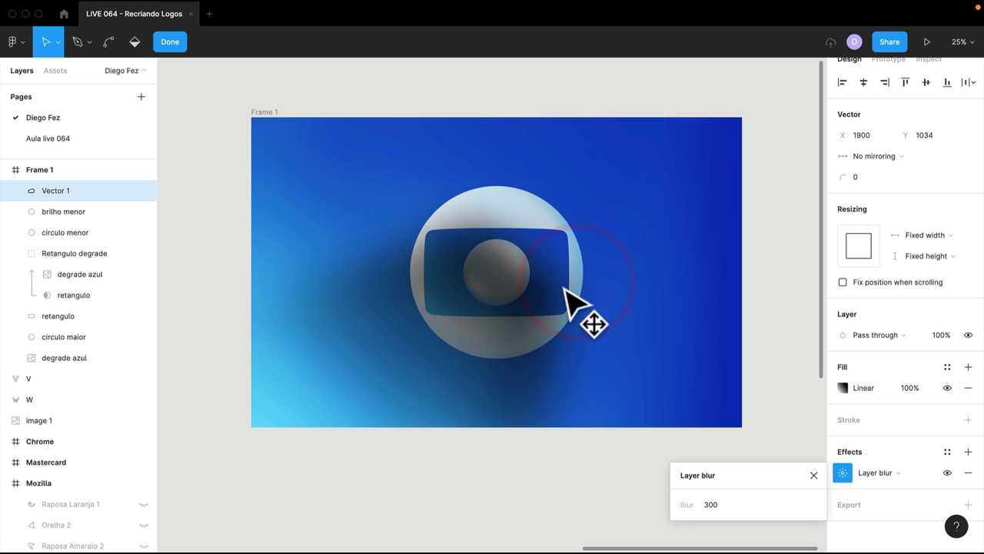
{"action": "left_click", "coordinate": [633, 286]}
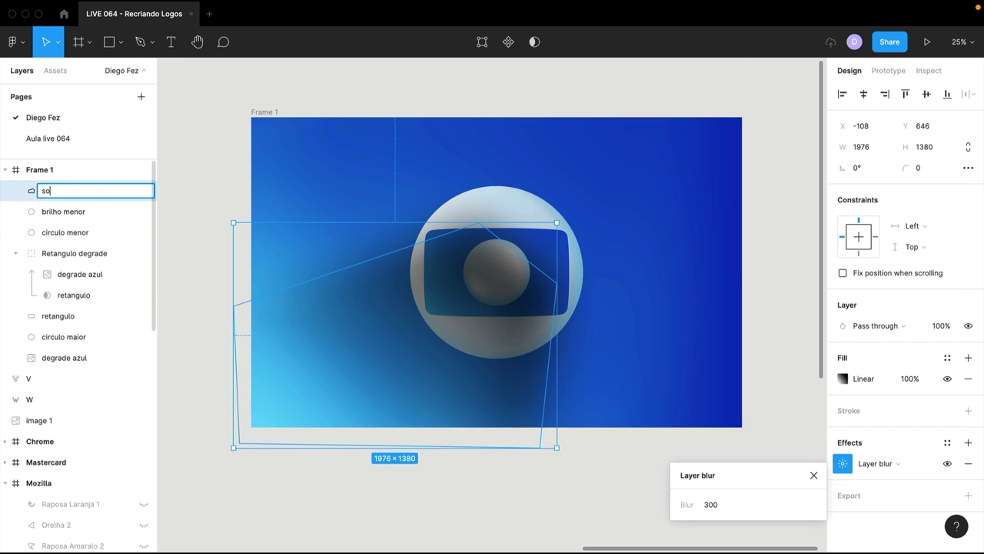
{"action": "left_click_drag", "start_coordinate": [16, 248], "coordinate": [49, 213]}
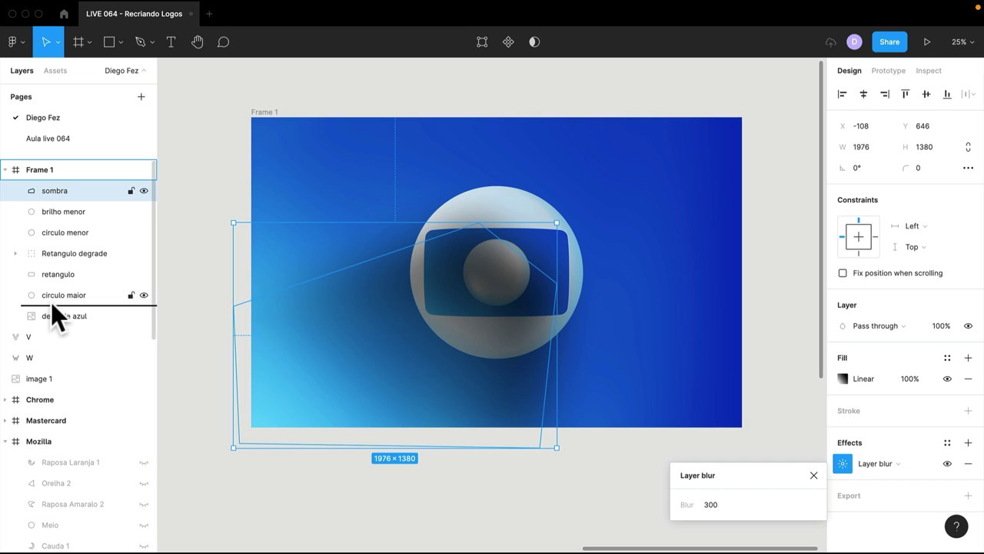
{"action": "left_click_drag", "start_coordinate": [48, 311], "coordinate": [50, 302]}
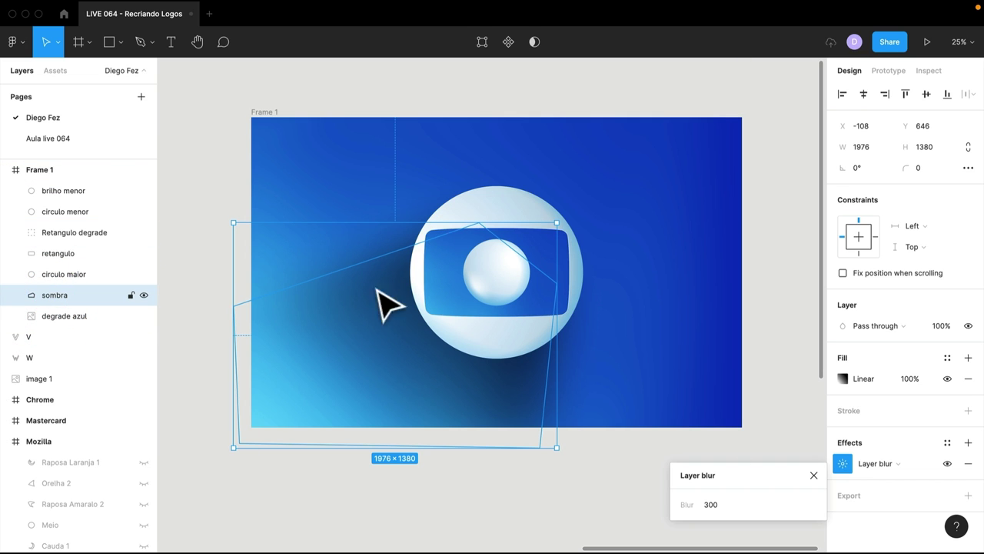
Try Multiply, then Overlay blend mode on the shadow and preview it deselected
{"action": "left_click", "coordinate": [822, 468]}
{"action": "left_click", "coordinate": [884, 325]}
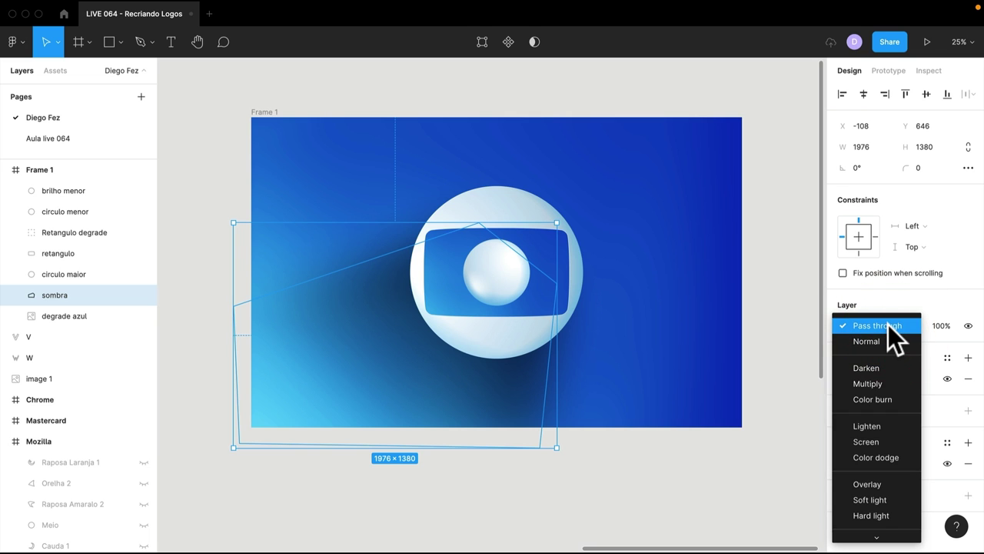
{"action": "left_click", "coordinate": [876, 383]}
{"action": "left_click", "coordinate": [875, 324]}
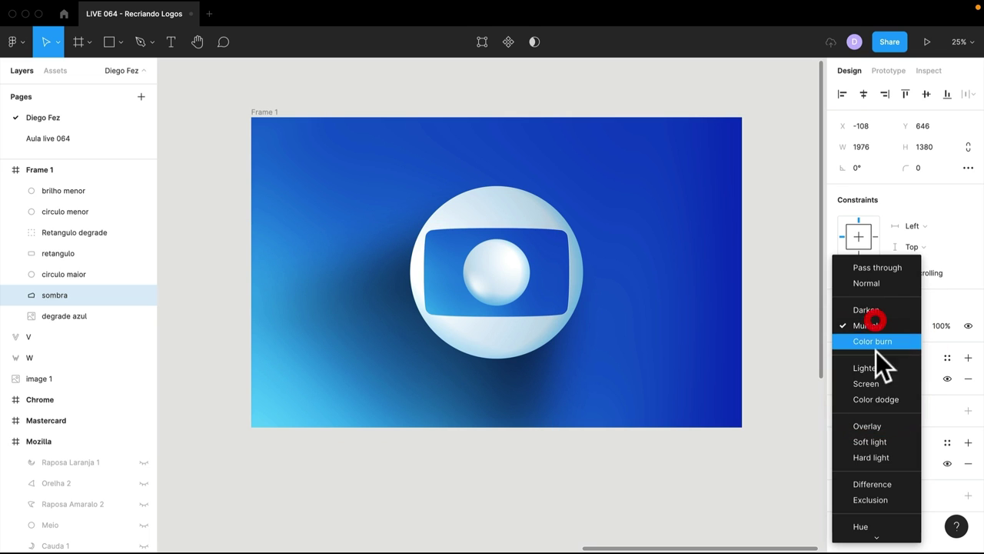
{"action": "left_click", "coordinate": [869, 424]}
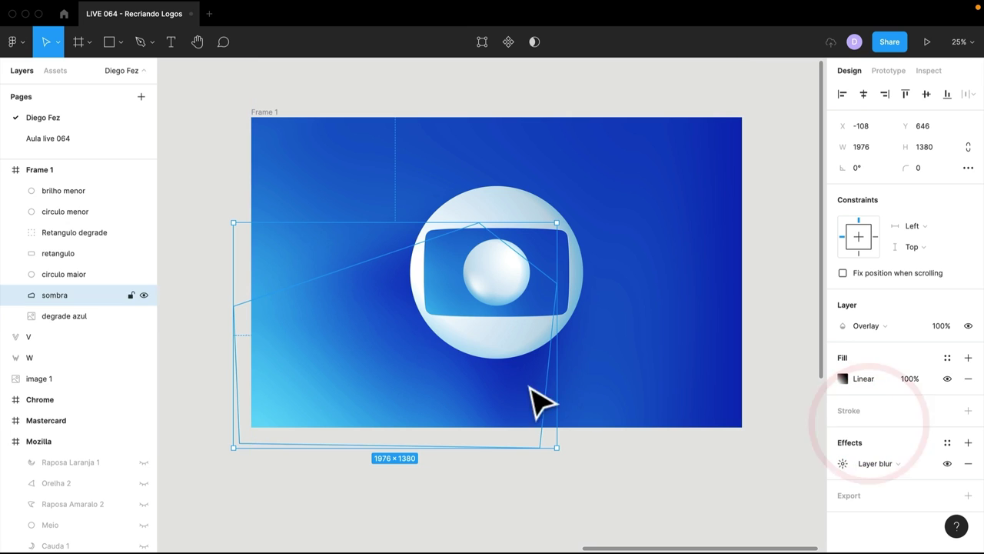
{"action": "left_click", "coordinate": [595, 483]}
{"action": "left_click", "coordinate": [483, 415]}
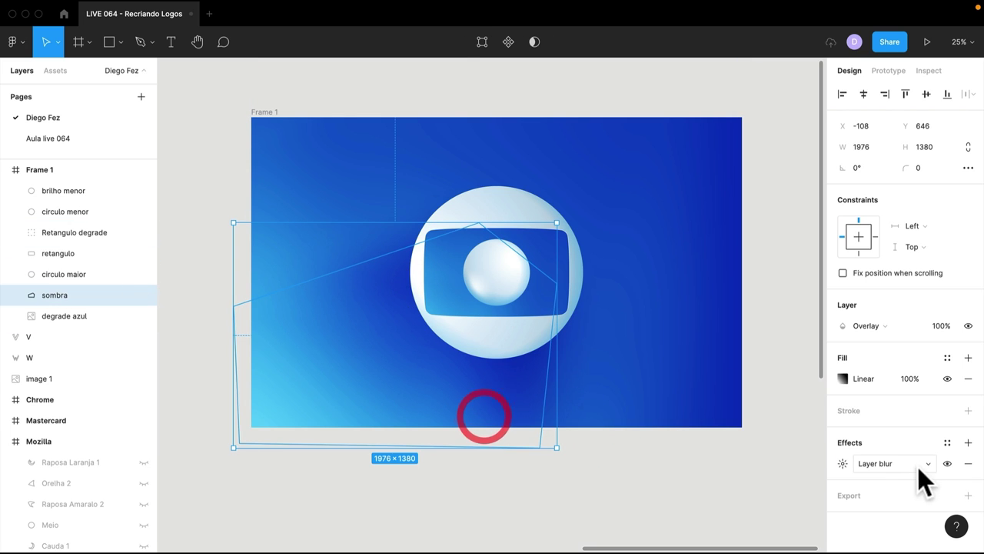
Re-angle the shadow's gradient toward the lower-left and set its blend mode to Soft light
{"action": "left_click", "coordinate": [843, 379]}
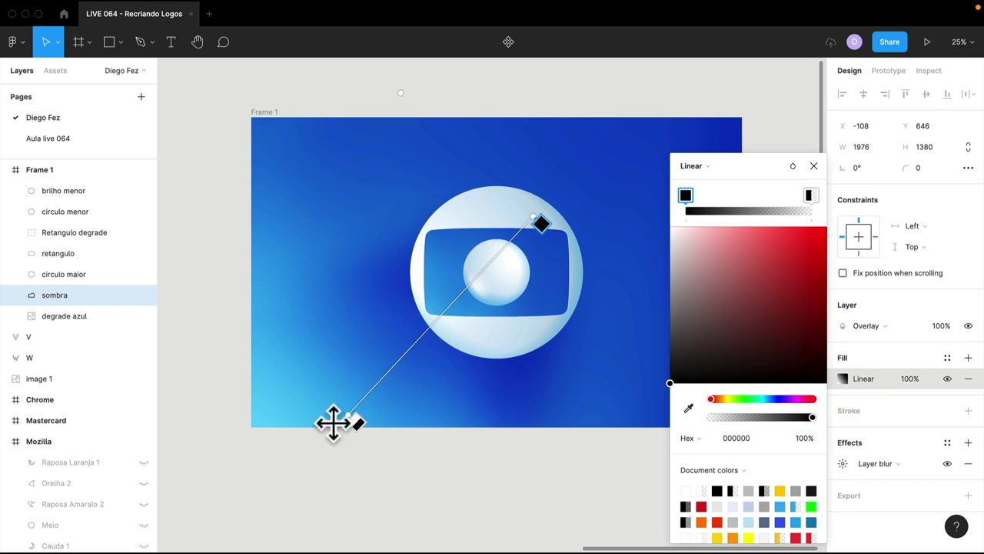
{"action": "left_click_drag", "start_coordinate": [333, 422], "coordinate": [296, 456]}
{"action": "mouse_move", "coordinate": [536, 223]}
{"action": "left_mouse_down"}
{"action": "mouse_move", "coordinate": [452, 321]}
{"action": "mouse_move", "coordinate": [530, 244]}
{"action": "left_mouse_up"}
{"action": "left_click_drag", "start_coordinate": [301, 453], "coordinate": [254, 453]}
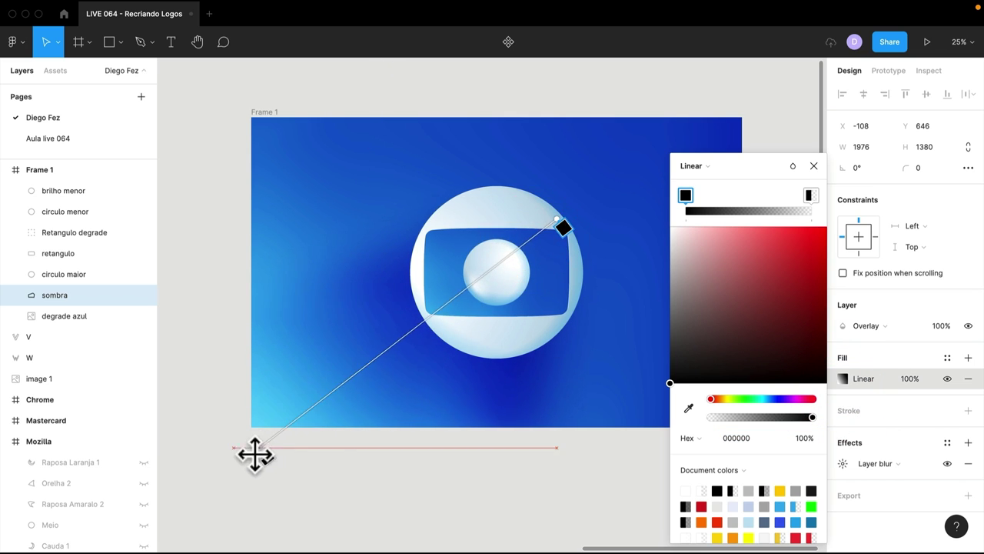
{"action": "left_click", "coordinate": [813, 166]}
{"action": "left_click", "coordinate": [865, 326]}
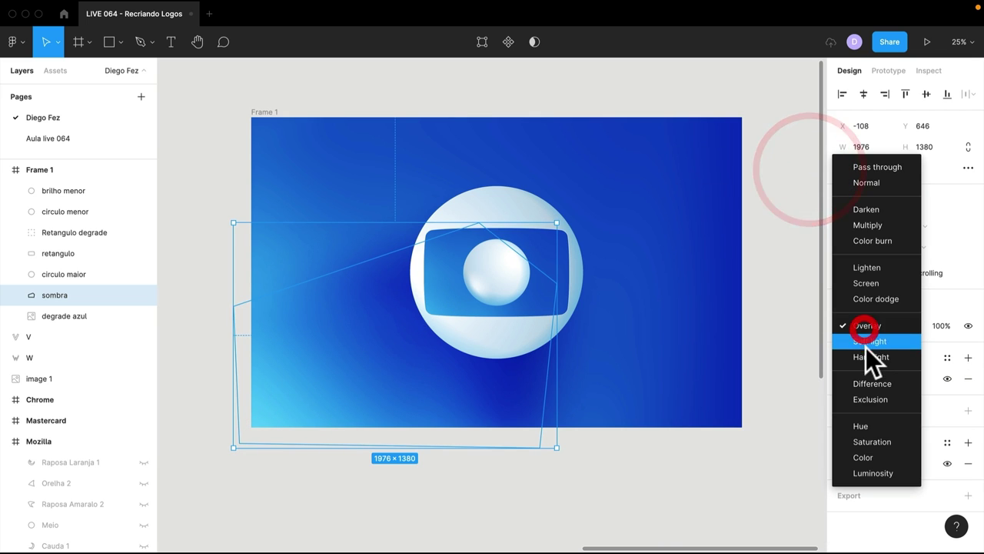
{"action": "left_click", "coordinate": [868, 340]}
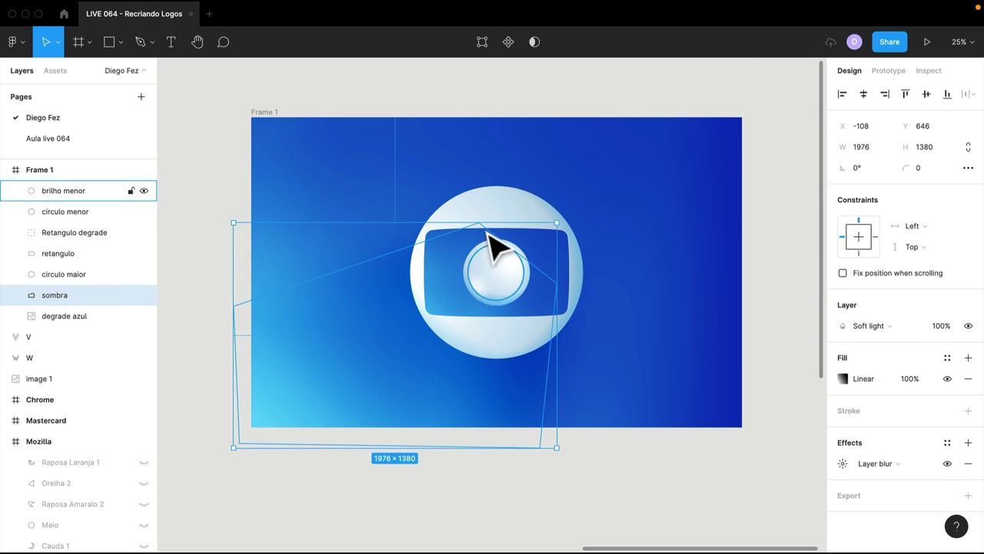
{"action": "left_click", "coordinate": [487, 40]}
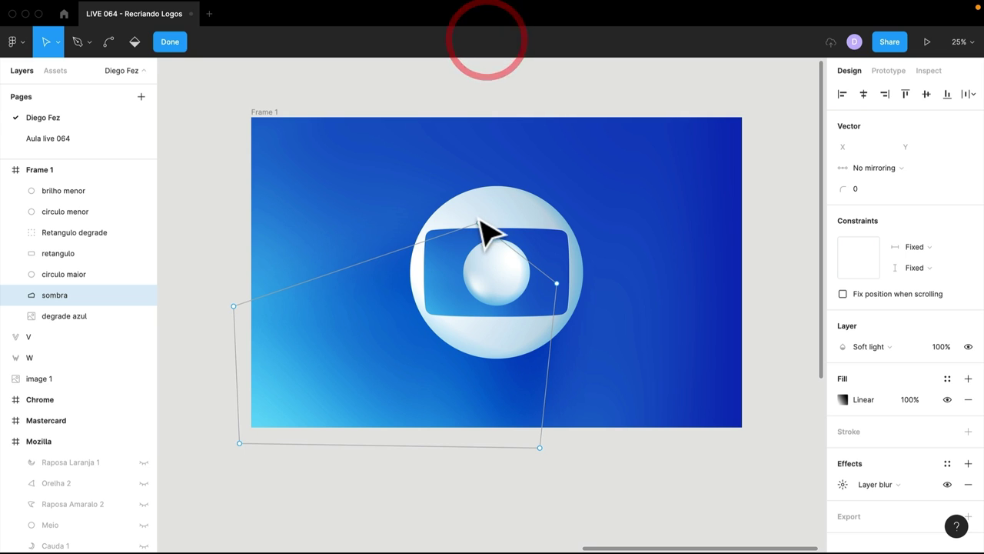
Move a shadow point up-left and change its fill to a radial gradient reaching the lower-left
{"action": "left_click_drag", "start_coordinate": [479, 223], "coordinate": [471, 208]}
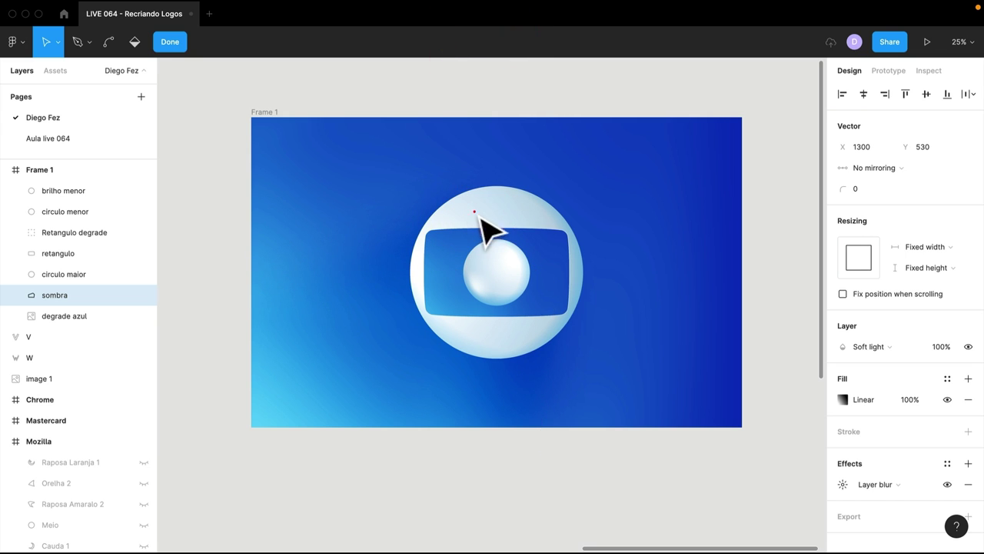
{"action": "left_click", "coordinate": [837, 394]}
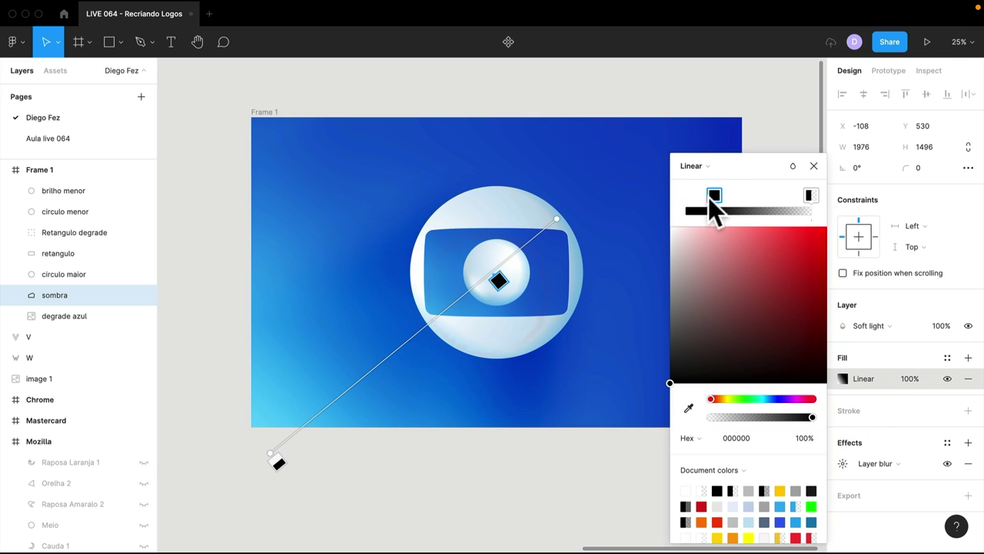
{"action": "left_click", "coordinate": [695, 164]}
{"action": "left_click", "coordinate": [705, 181]}
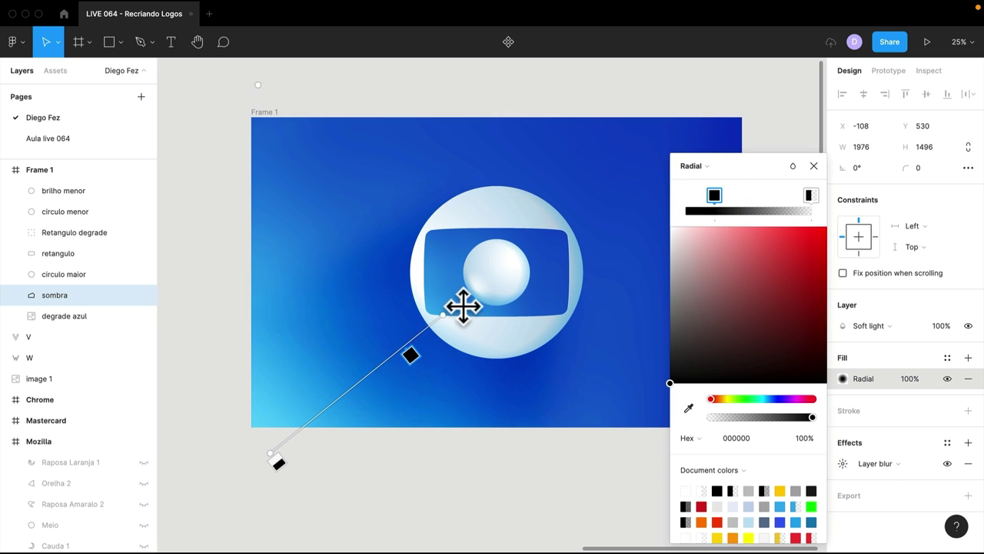
{"action": "left_click_drag", "start_coordinate": [471, 294], "coordinate": [475, 296]}
{"action": "left_click_drag", "start_coordinate": [435, 346], "coordinate": [474, 319]}
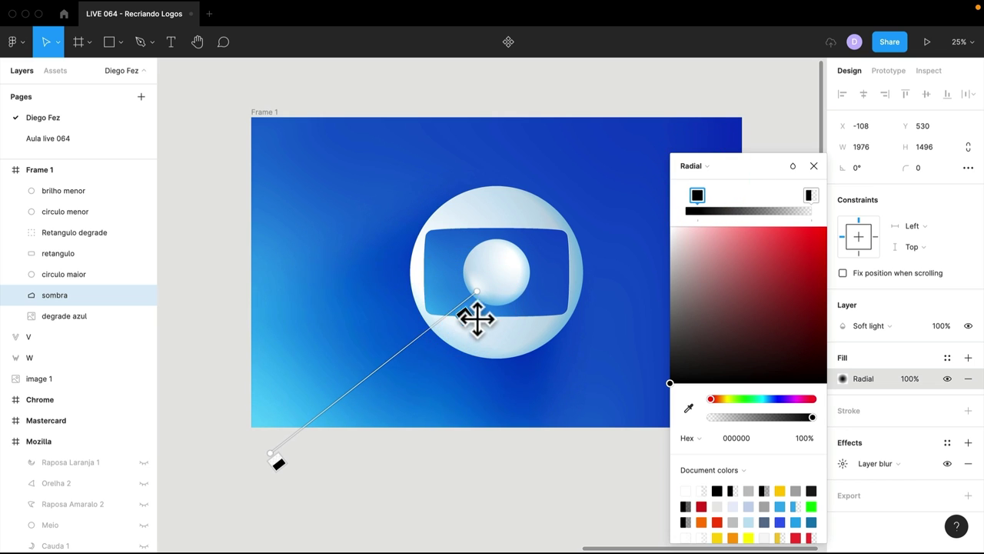
{"action": "left_click_drag", "start_coordinate": [269, 456], "coordinate": [352, 469]}
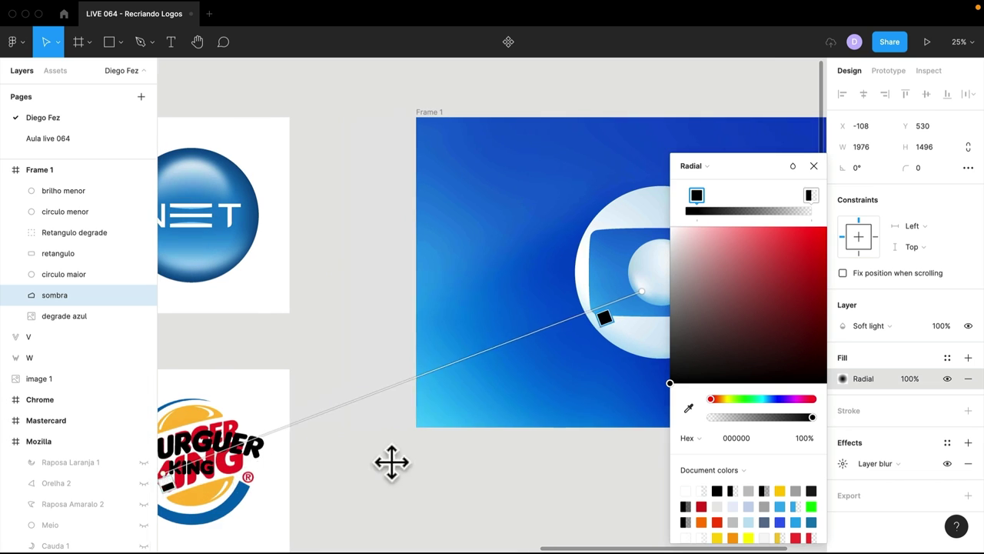
{"action": "left_click_drag", "start_coordinate": [413, 454], "coordinate": [394, 459]}
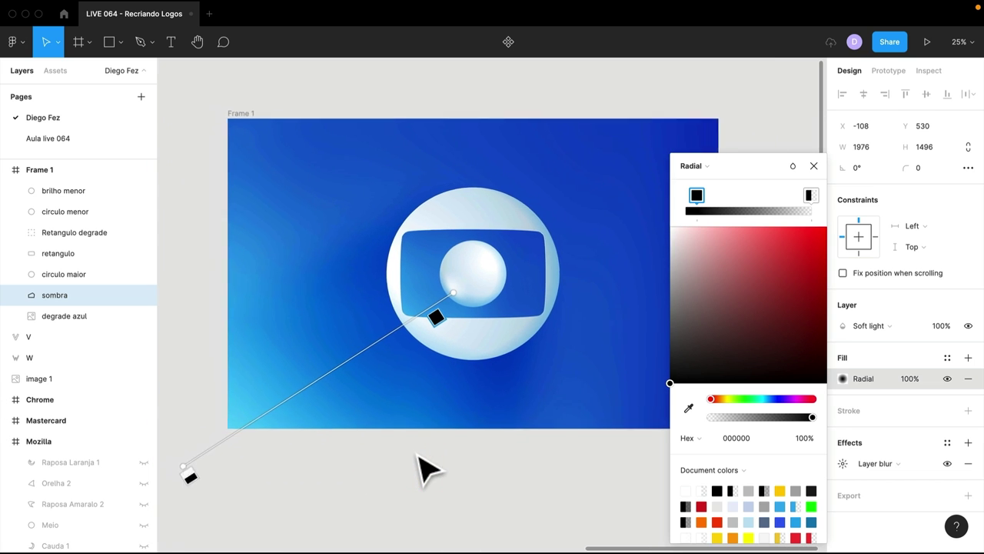
{"action": "left_click", "coordinate": [813, 167]}
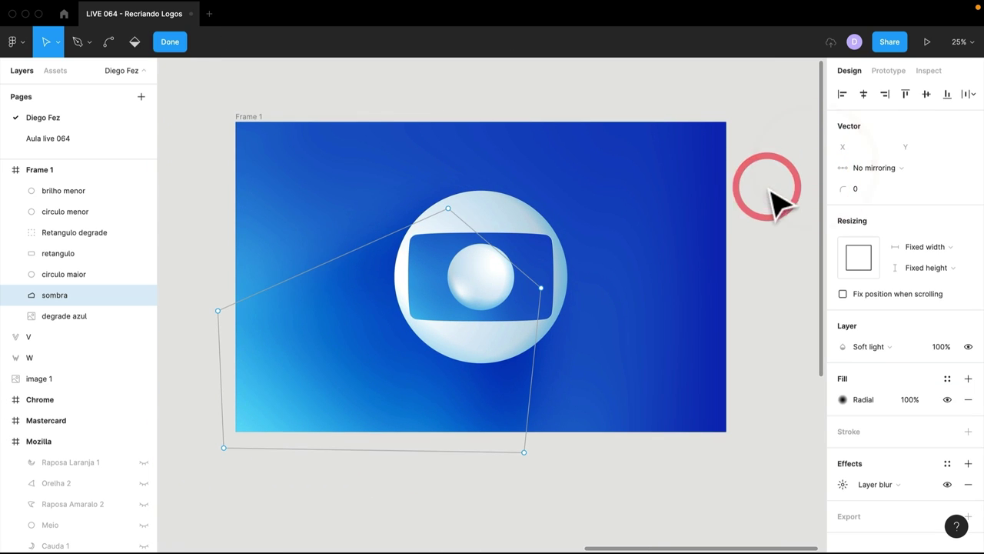
Fit Frame 1 to view the finished logo, then switch to Chrome's Globo reference images
{"action": "left_click", "coordinate": [317, 108]}
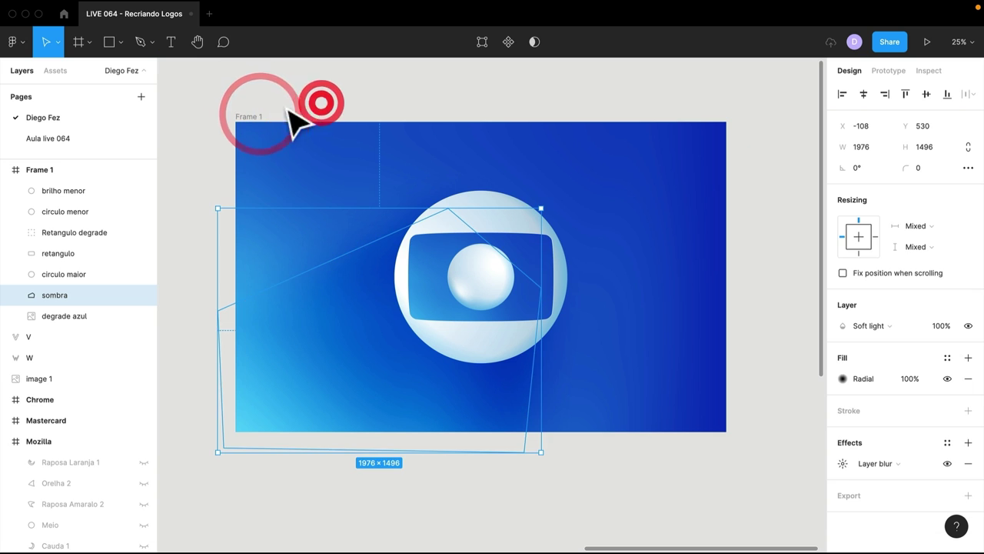
{"action": "left_click", "coordinate": [244, 116]}
{"action": "key", "text": "shift+2"}
{"action": "left_click", "coordinate": [422, 92]}
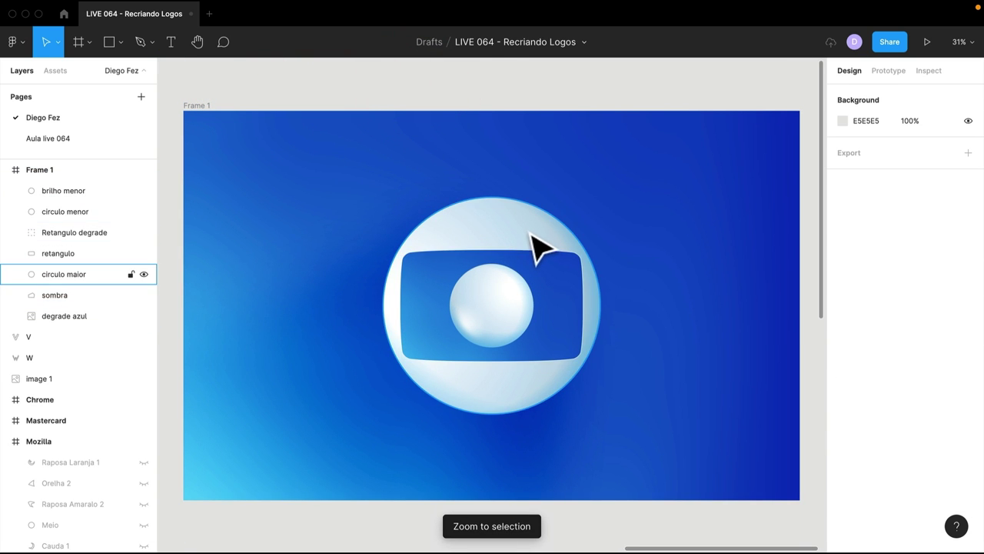
{"action": "key", "text": "super+Tab"}
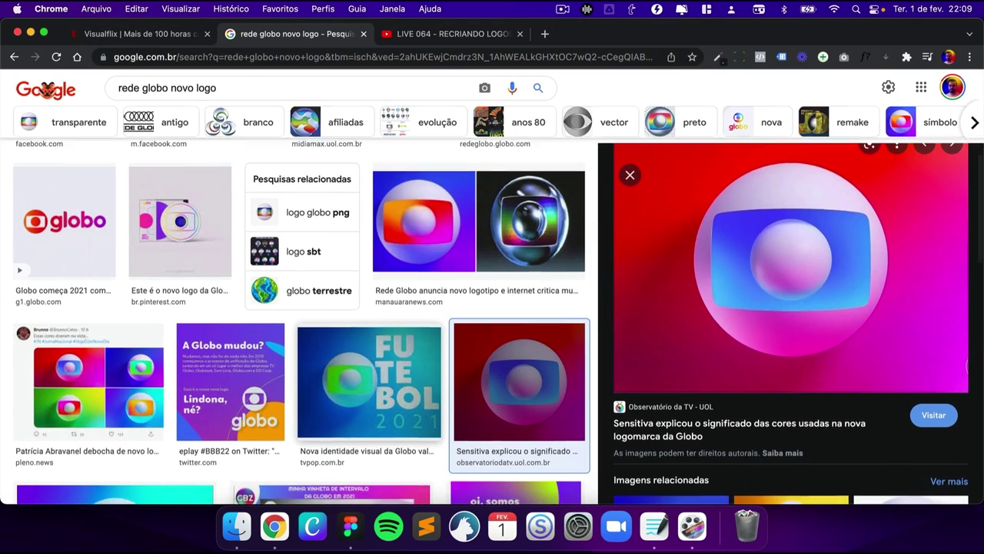
{"action": "scroll", "coordinate": [253, 282], "scroll_direction": "down", "scroll_amount": 3}
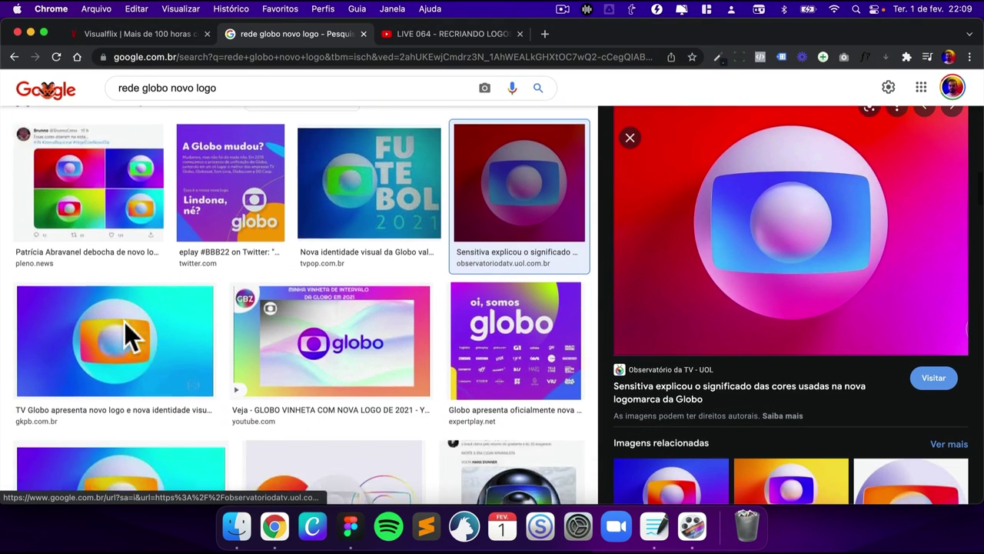